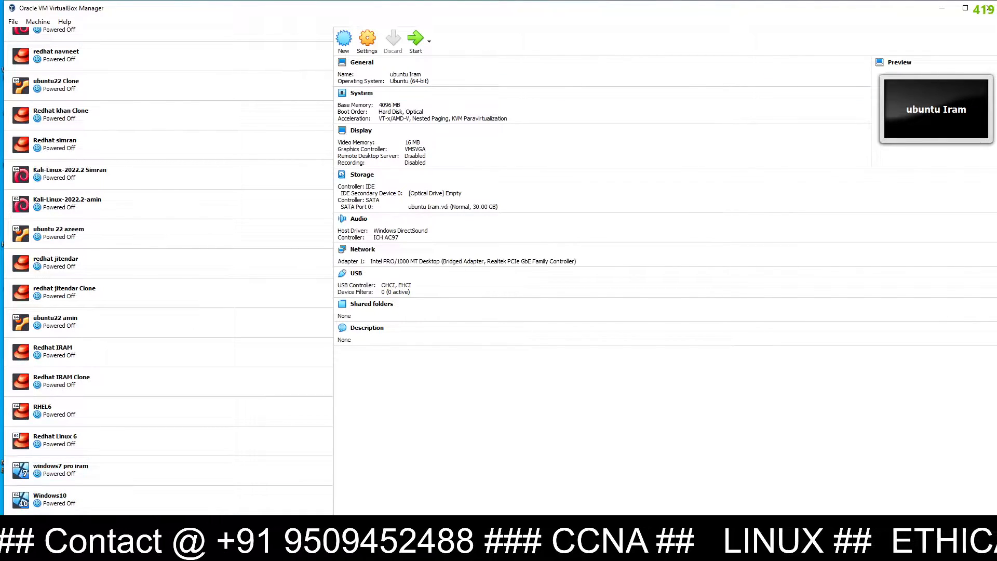
Search Bing for 'ubuntu 22' in Edge and open ubuntu.com's Download Ubuntu Desktop page
left_click(161, 550)
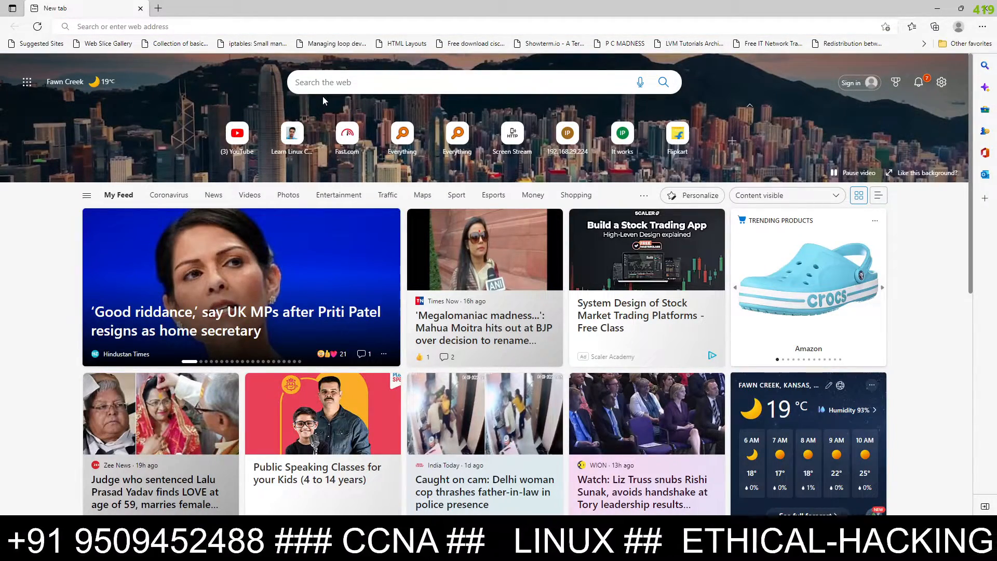
left_click(322, 95)
type("ubuntu")
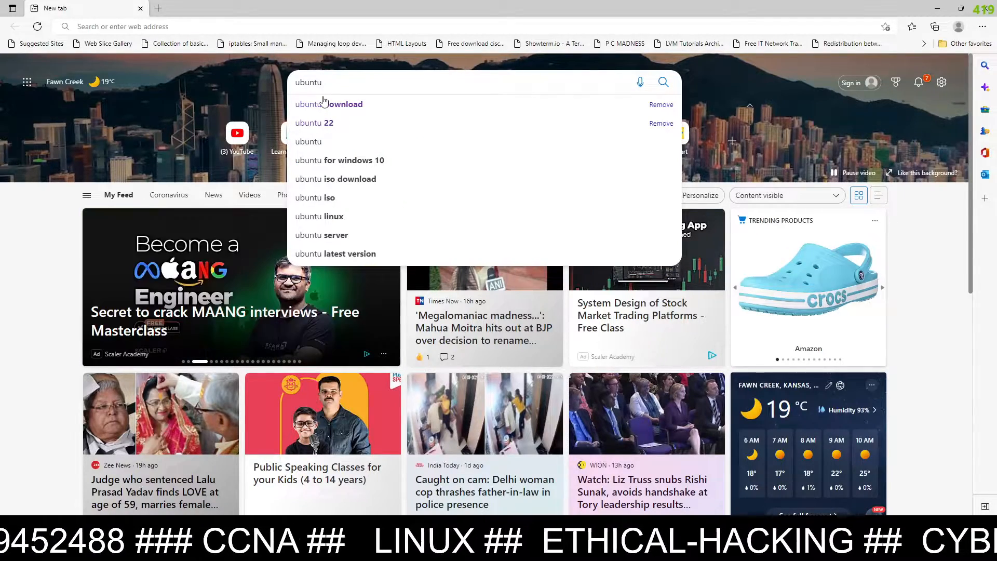
left_click(340, 123)
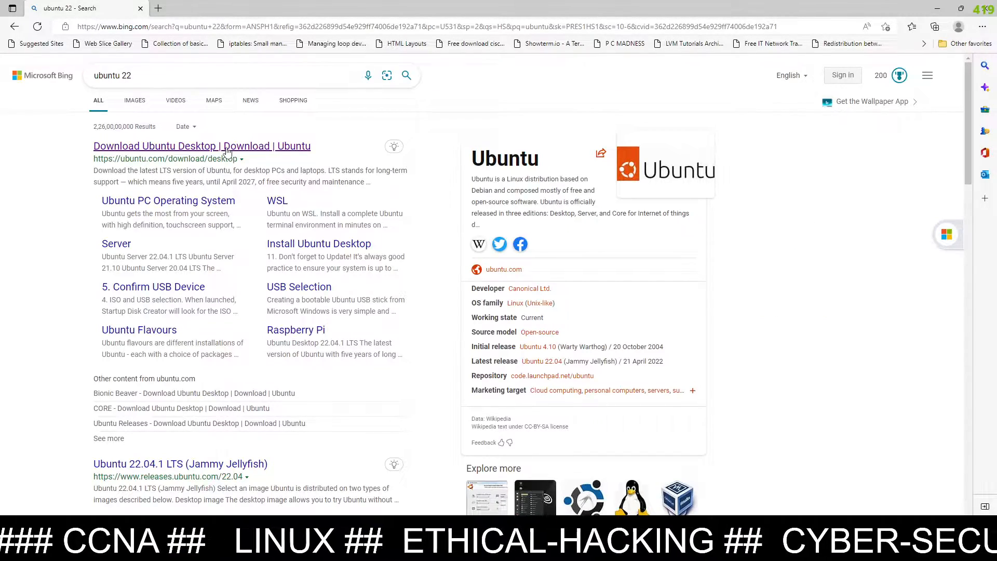
left_click(227, 147)
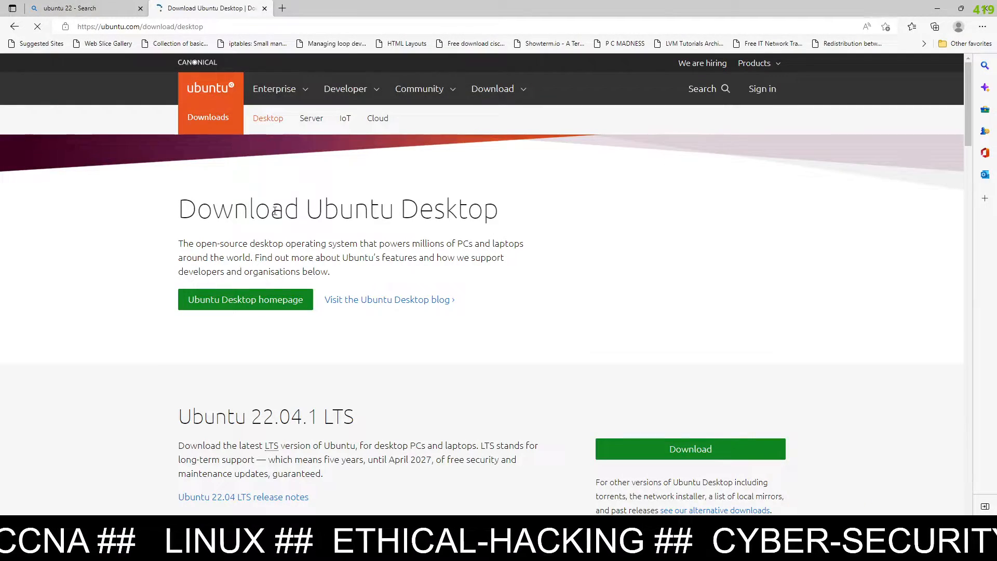
Scroll to the Ubuntu 22.04.1 LTS release heading, then close Edge
scroll(617, 272, "down", 4)
left_click_drag(154, 184, 366, 213)
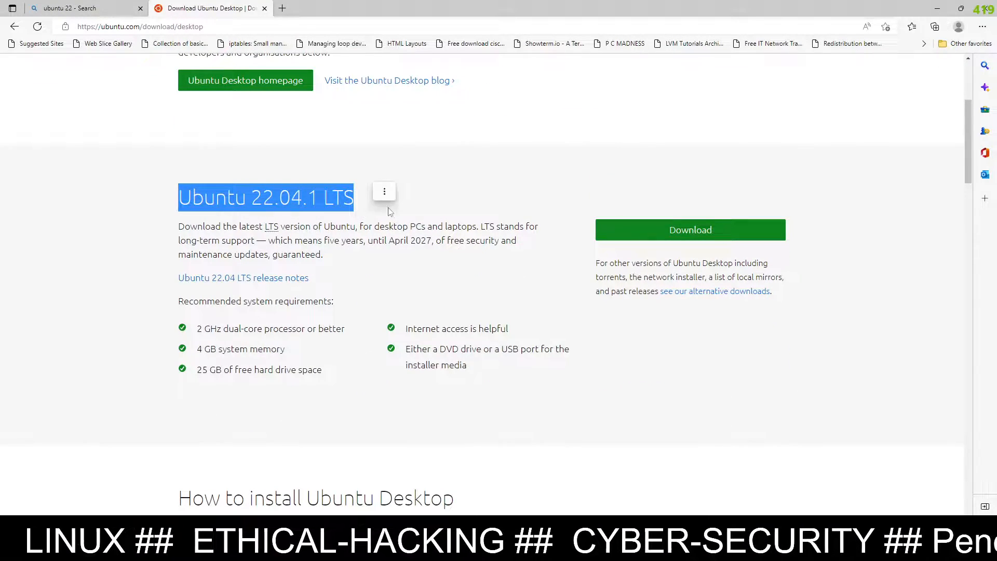
left_click(530, 207)
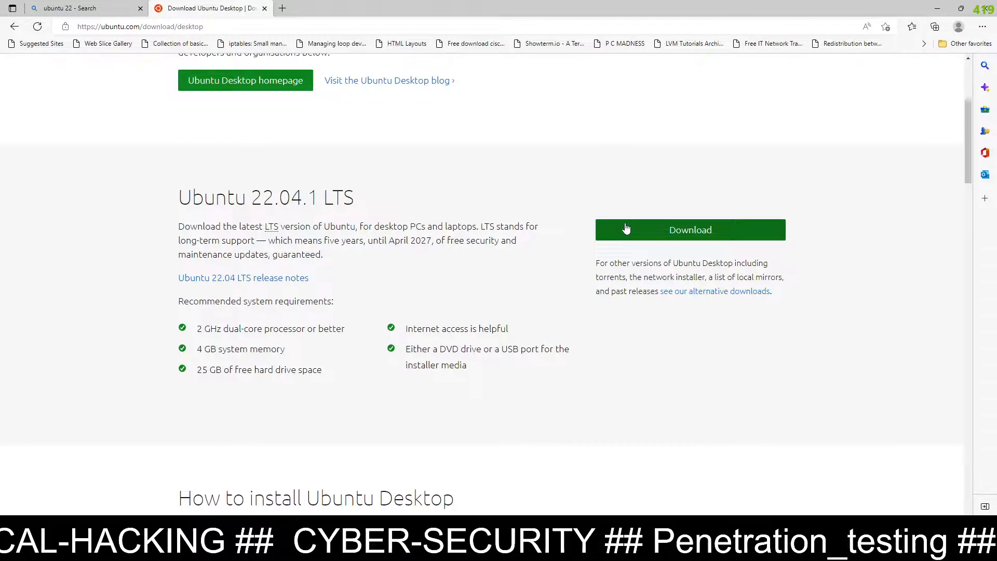
left_click(979, 5)
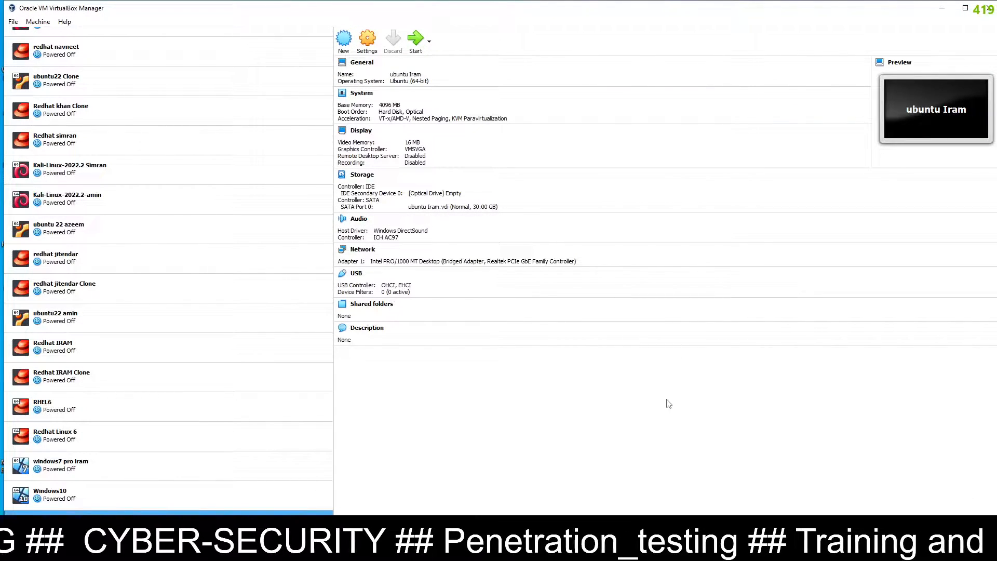
Start a new Ubuntu (64-bit) machine with its name and raise memory to 4309 MB
left_click(349, 36)
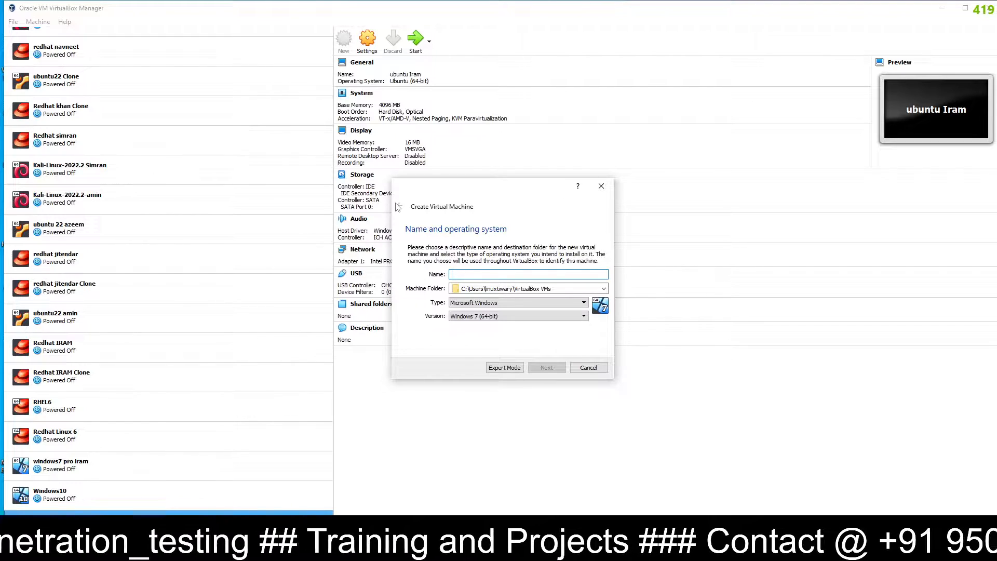
type("Ubuntu 22 satish")
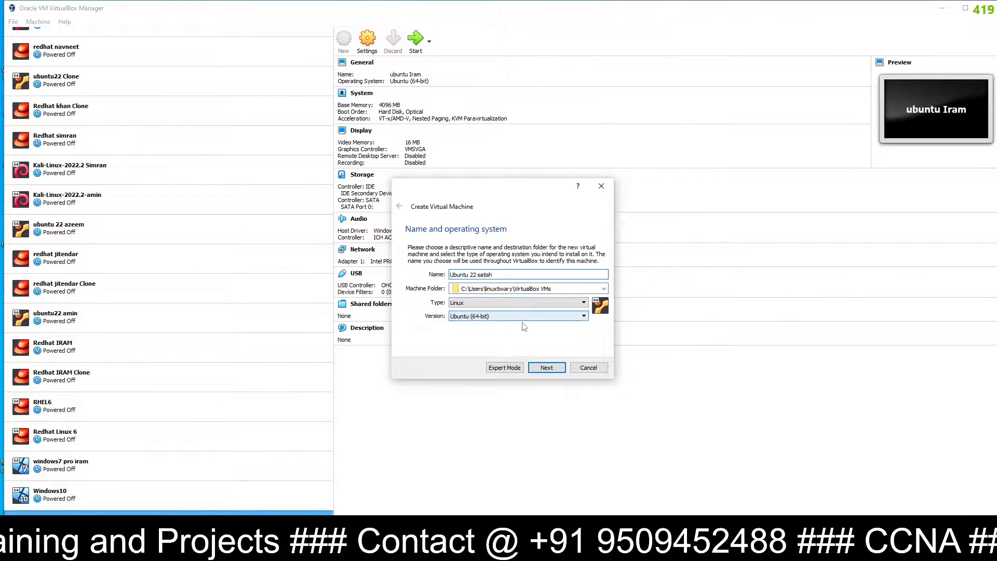
left_click(541, 369)
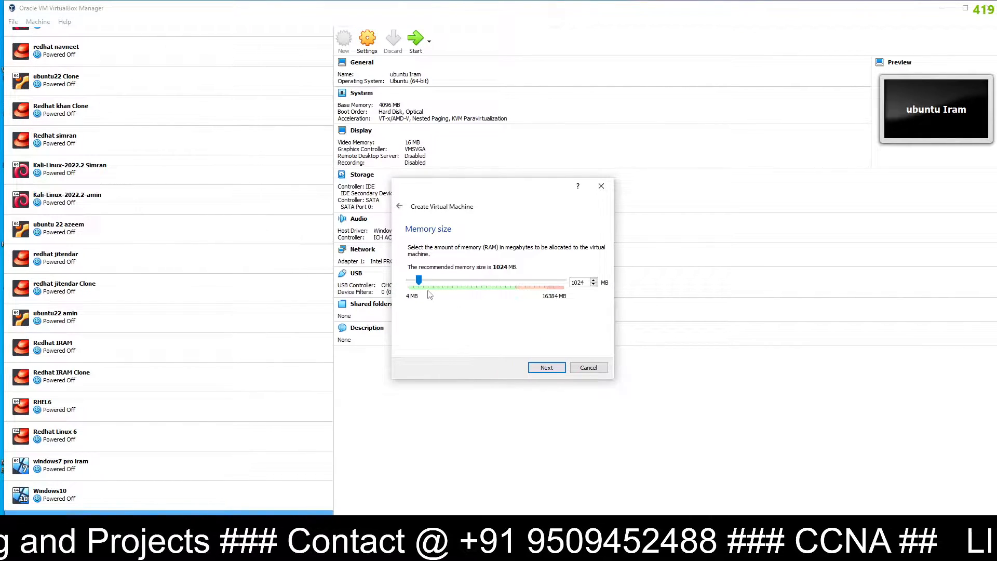
left_click_drag(419, 285, 450, 279)
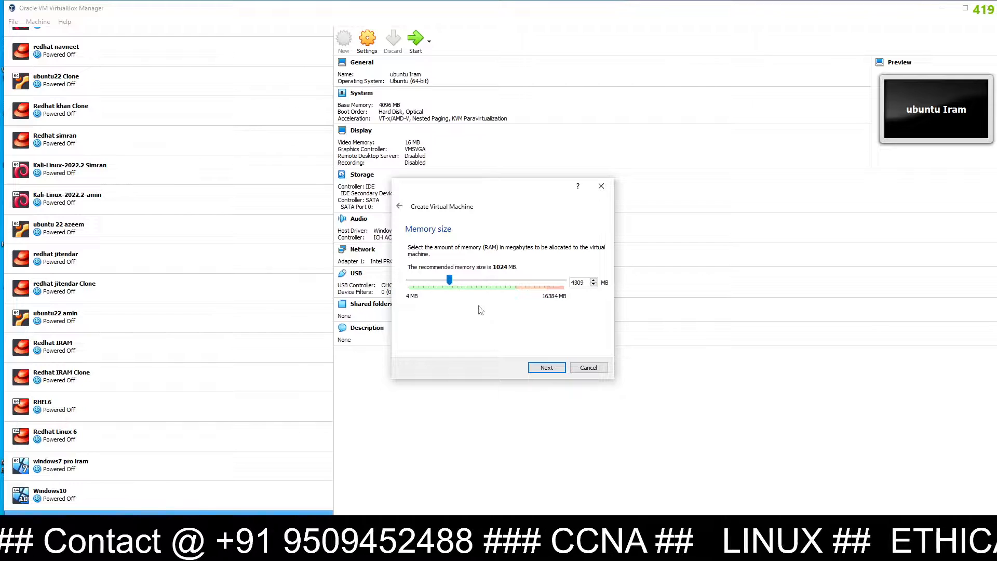
left_click(552, 368)
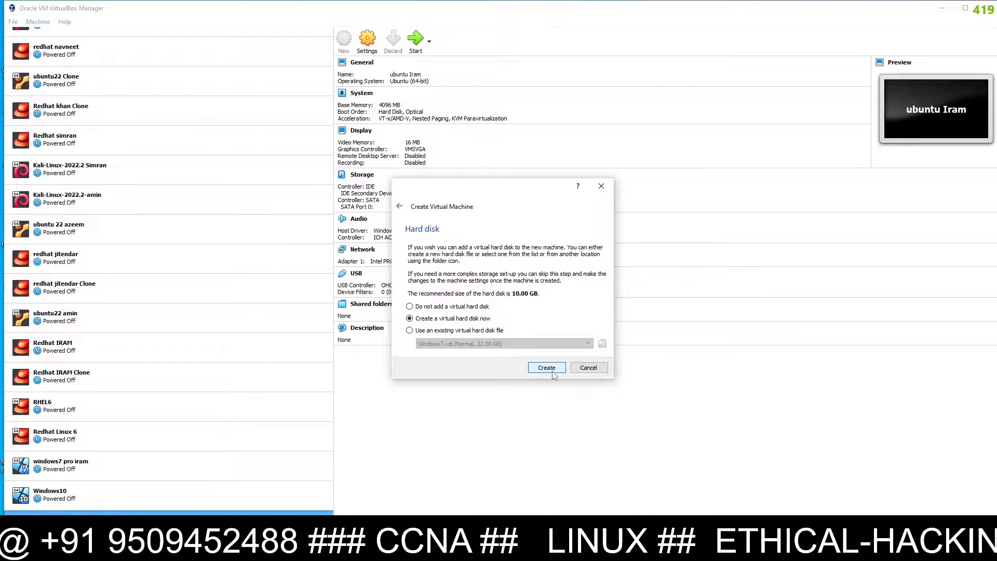
Give the machine a new 30 GB dynamically allocated VDI virtual disk
left_click(552, 372)
left_click(545, 385)
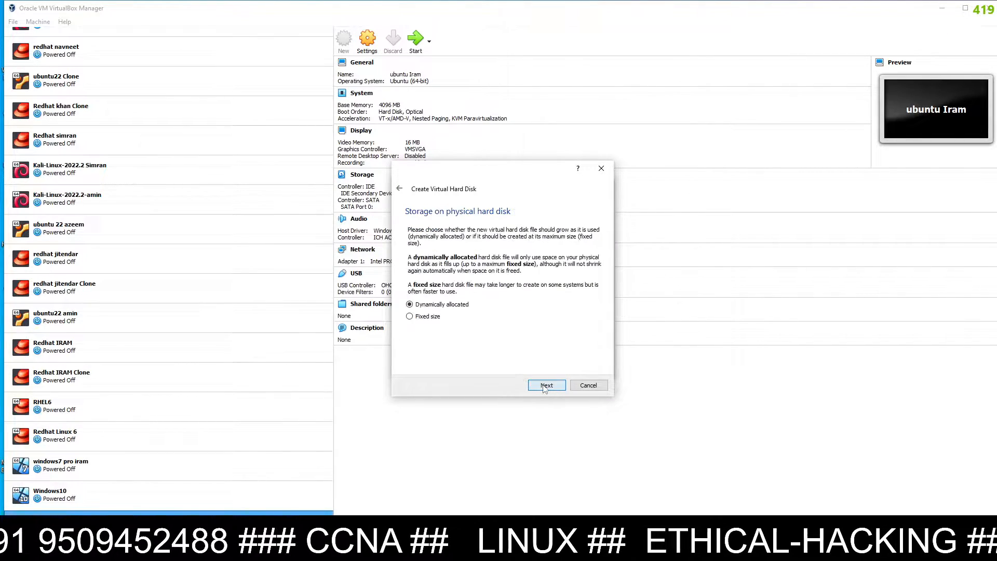
left_click(545, 386)
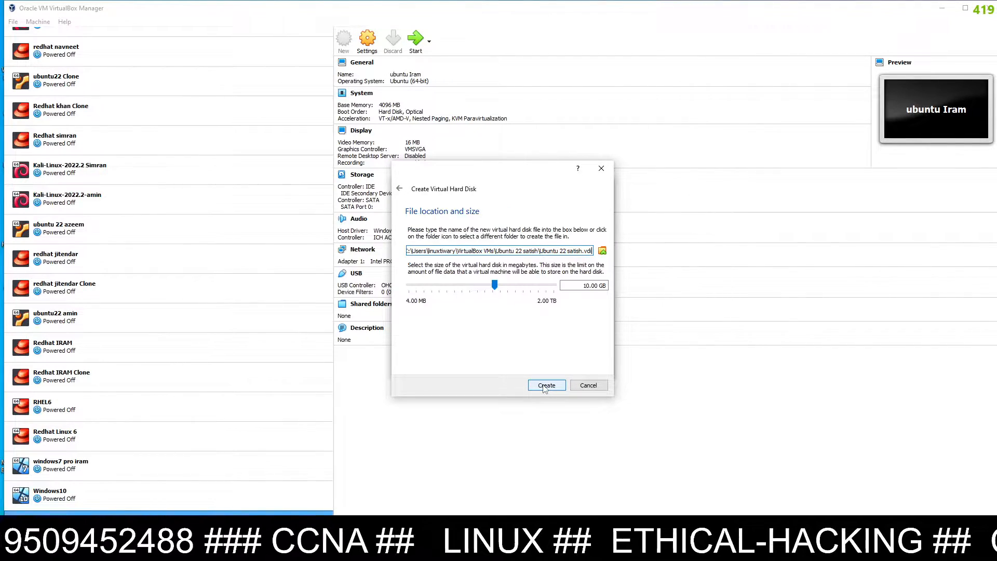
left_click(587, 284)
key("BackSpace")
type("3")
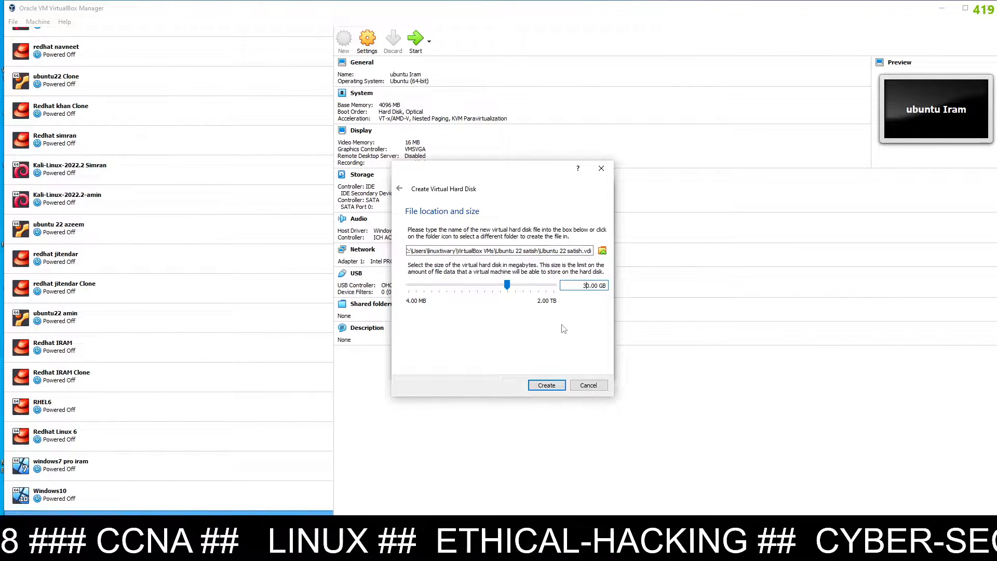
left_click(556, 389)
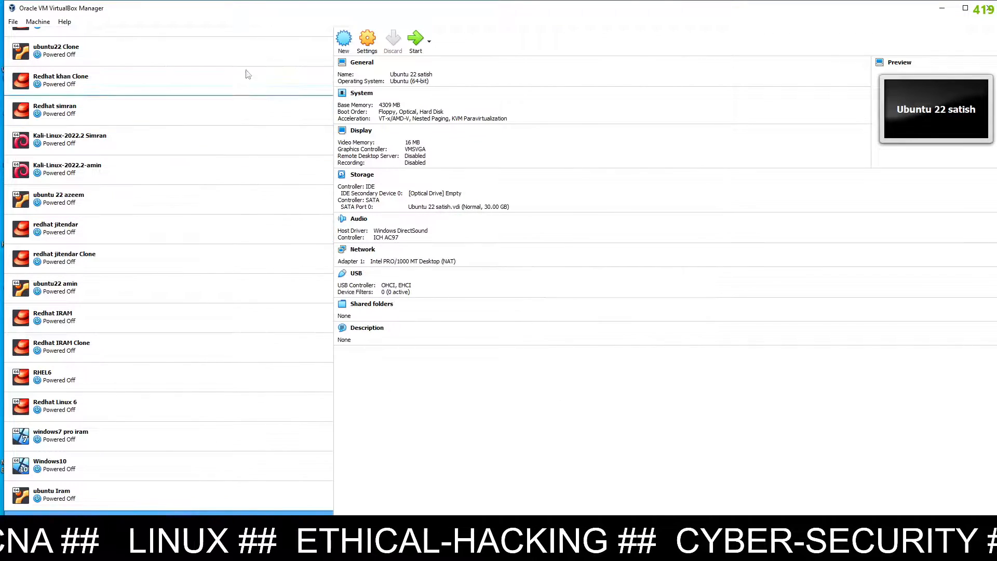
In System settings, disable Floppy and order boot devices Hard Disk first, then Optical
left_click(368, 39)
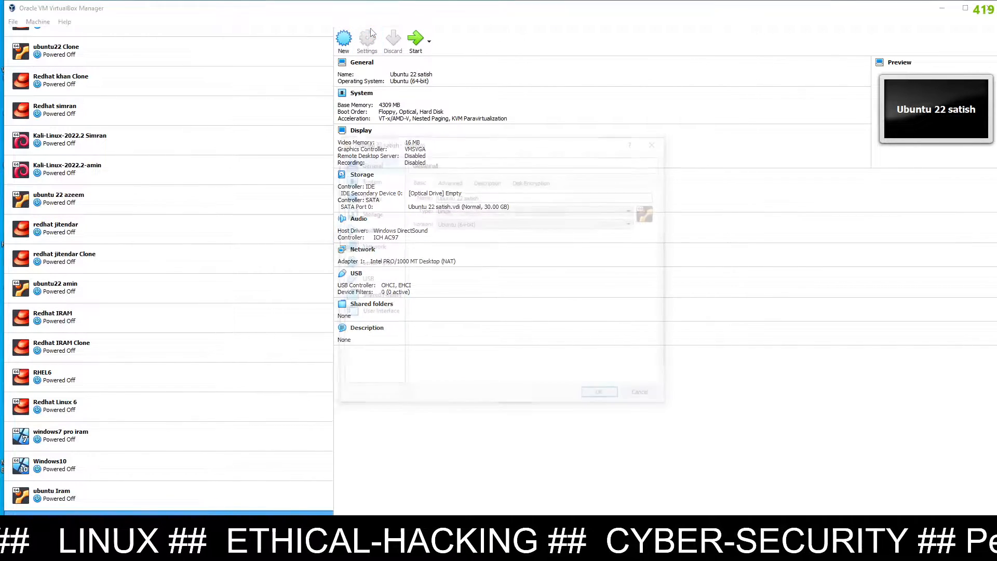
left_click(385, 180)
left_click(470, 223)
left_click(507, 243)
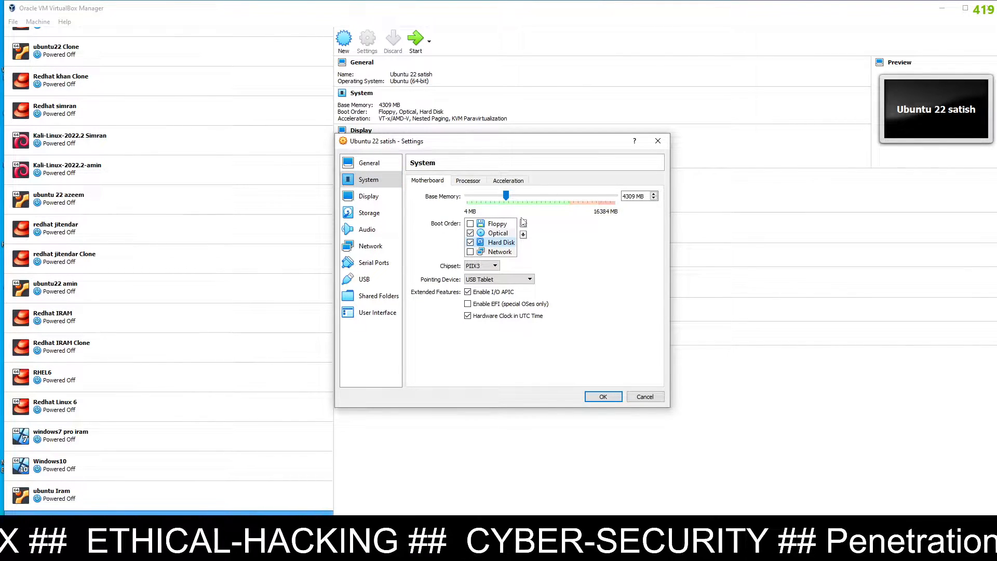
left_click(523, 223)
left_click(523, 223)
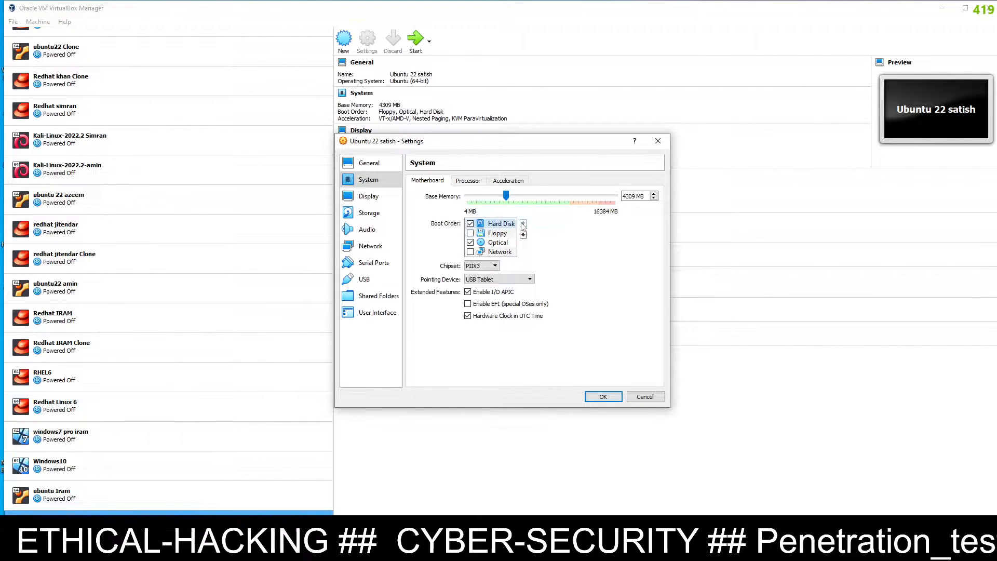
left_click(509, 244)
left_click(523, 222)
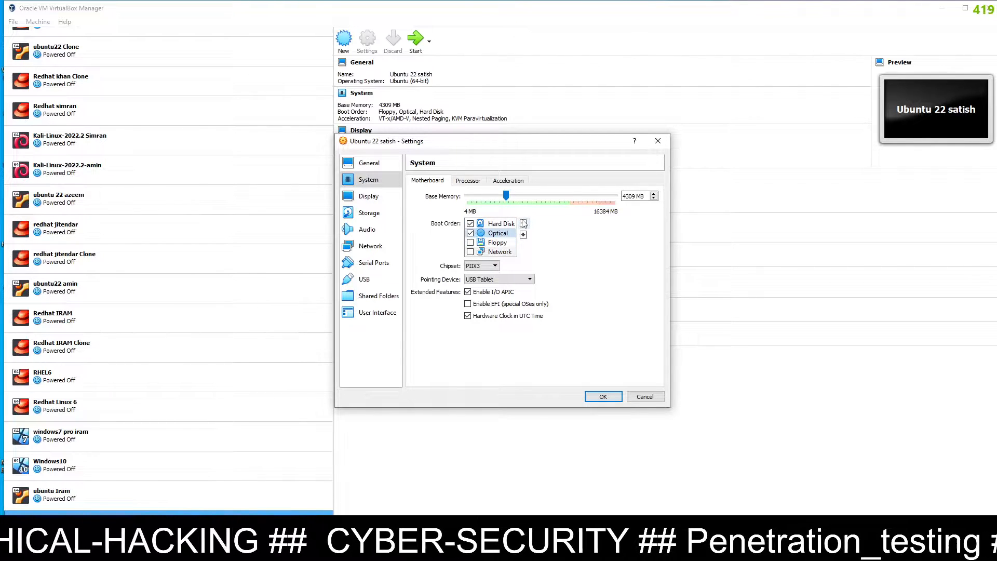
Attach ubuntu-22.04-desktop-amd64.iso to the VM's empty optical drive
left_click(374, 214)
left_click(444, 204)
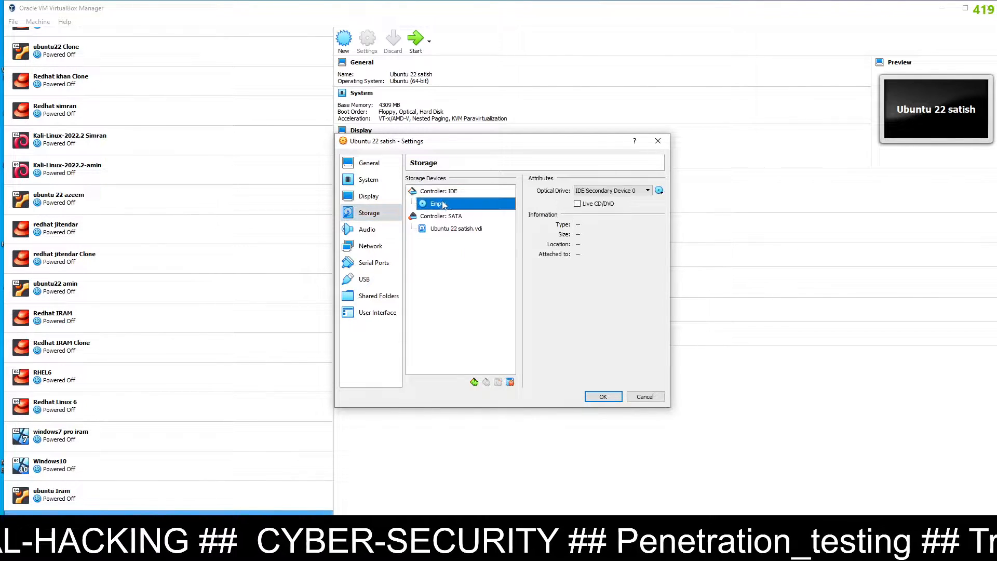
left_click(659, 191)
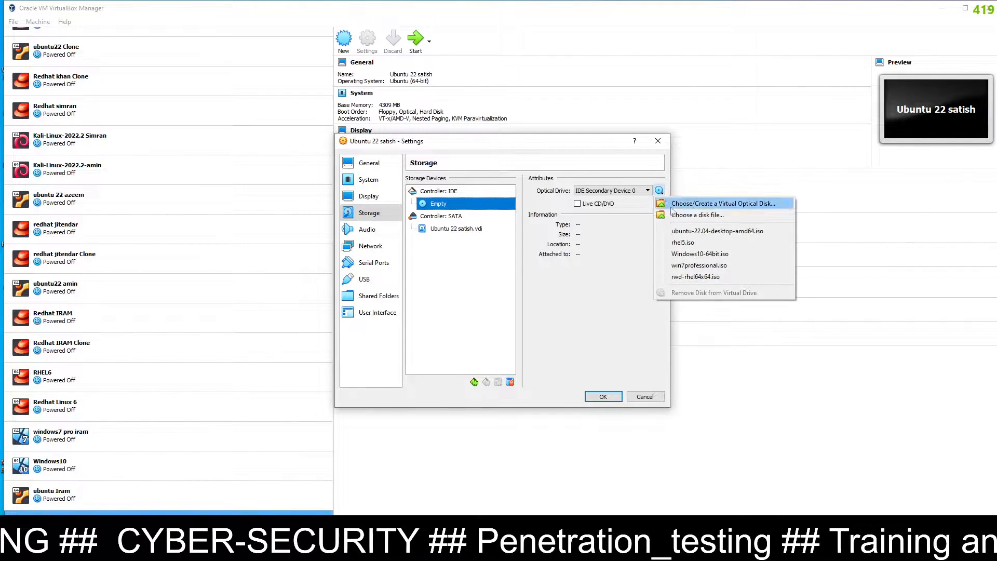
left_click(675, 207)
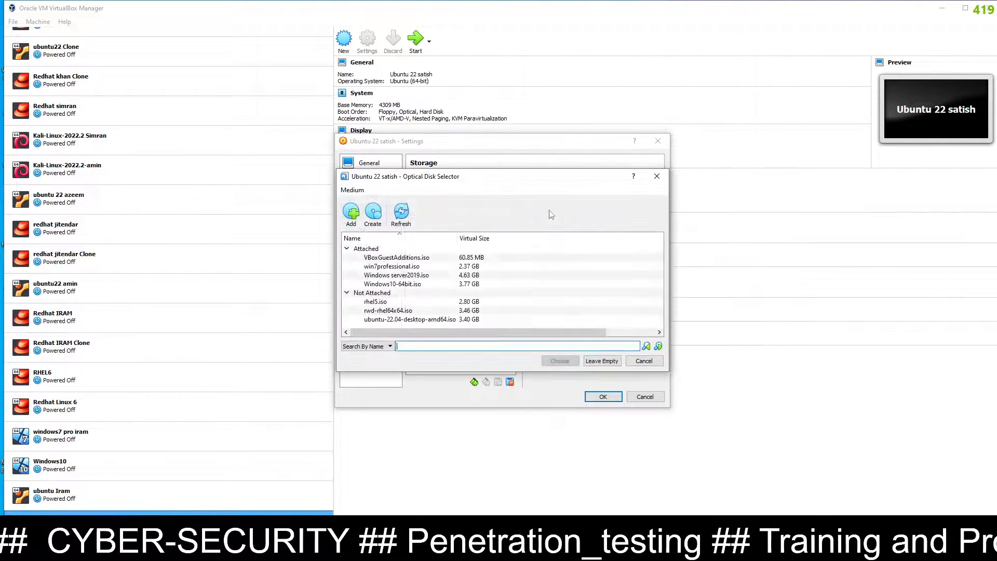
left_click(349, 217)
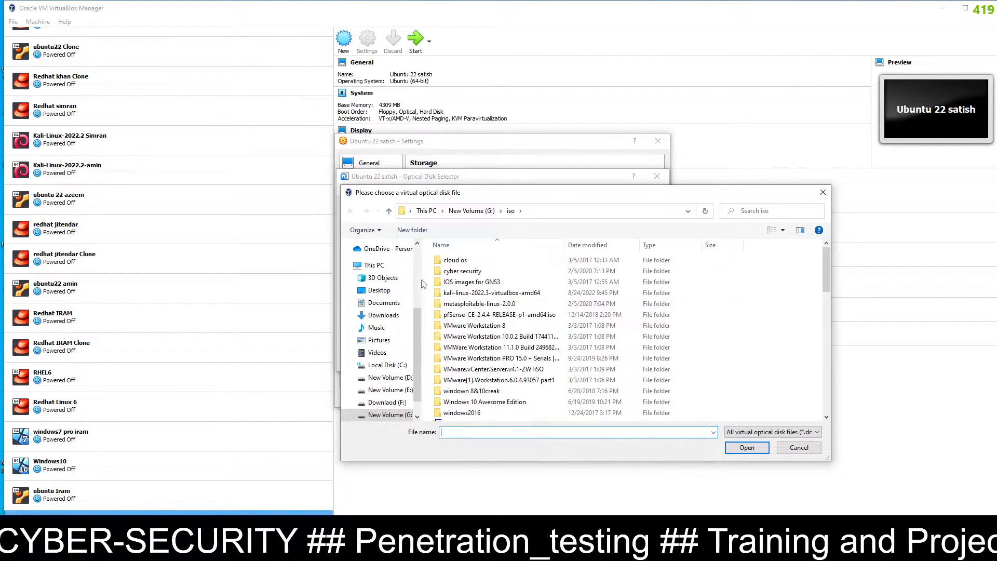
scroll(494, 342, "down", 5)
left_click(493, 340)
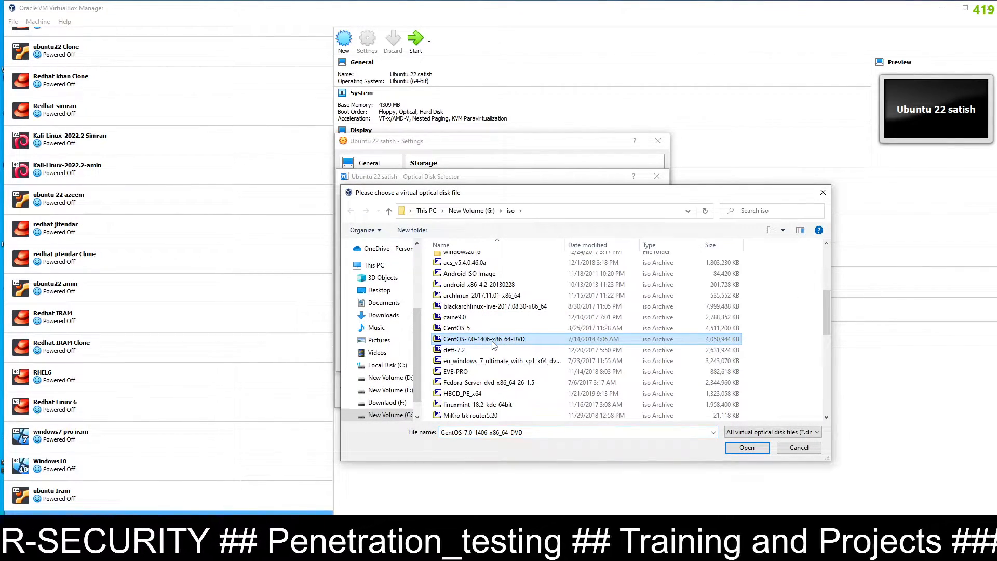
scroll(493, 344, "down", 7)
left_click(494, 340)
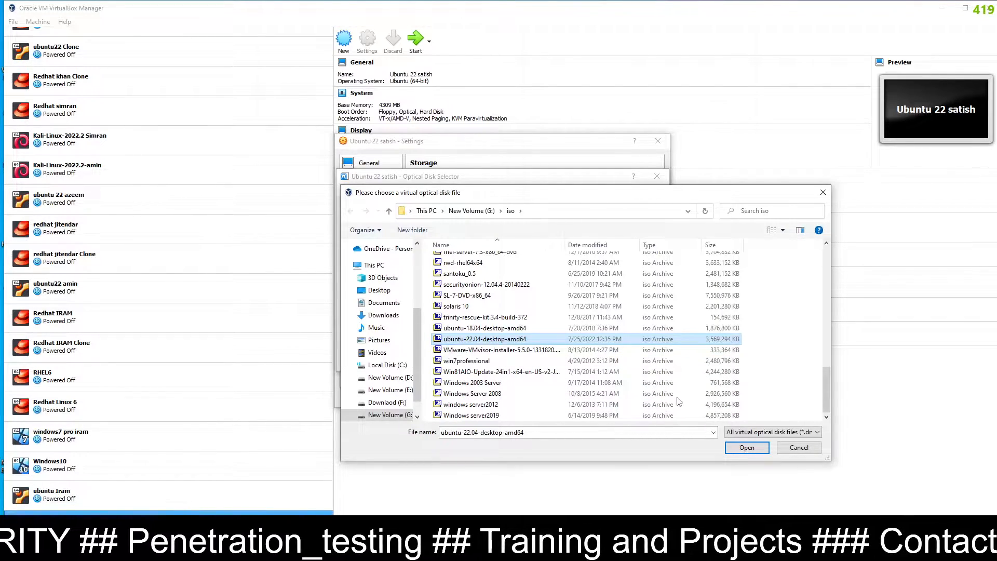
left_click(746, 447)
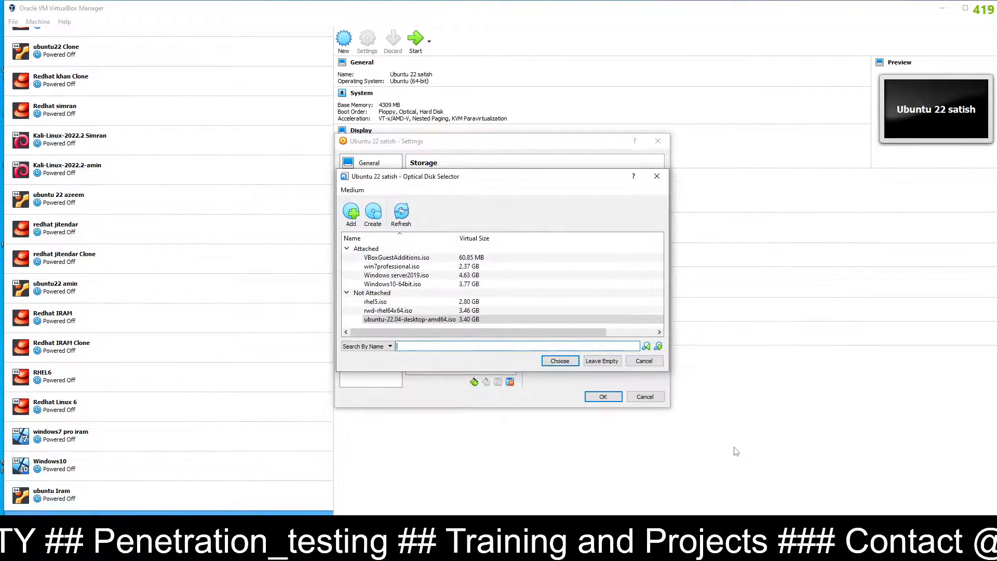
left_click(559, 360)
Set the network adapter to Bridged Adapter and save the VM settings
left_click(383, 248)
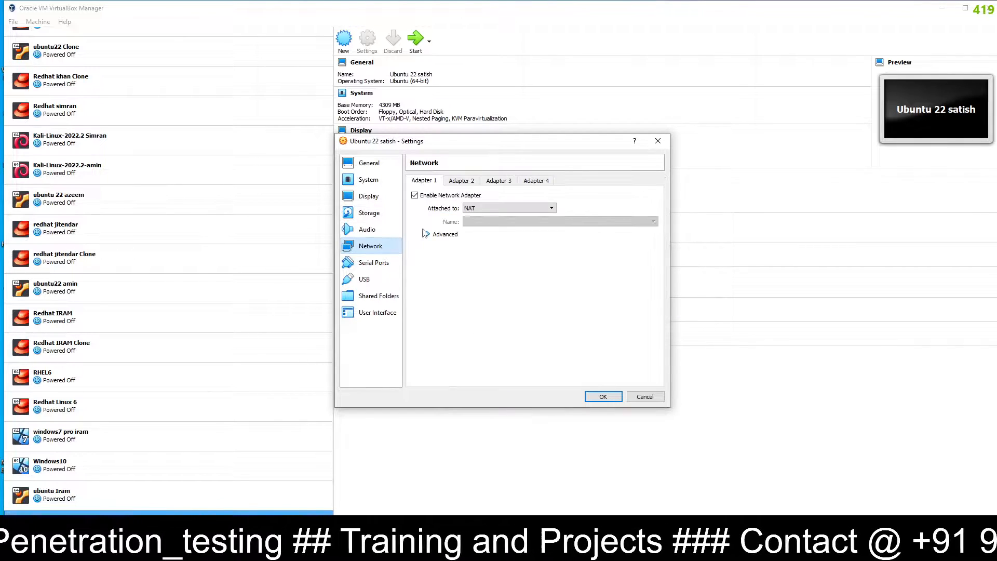
left_click(481, 208)
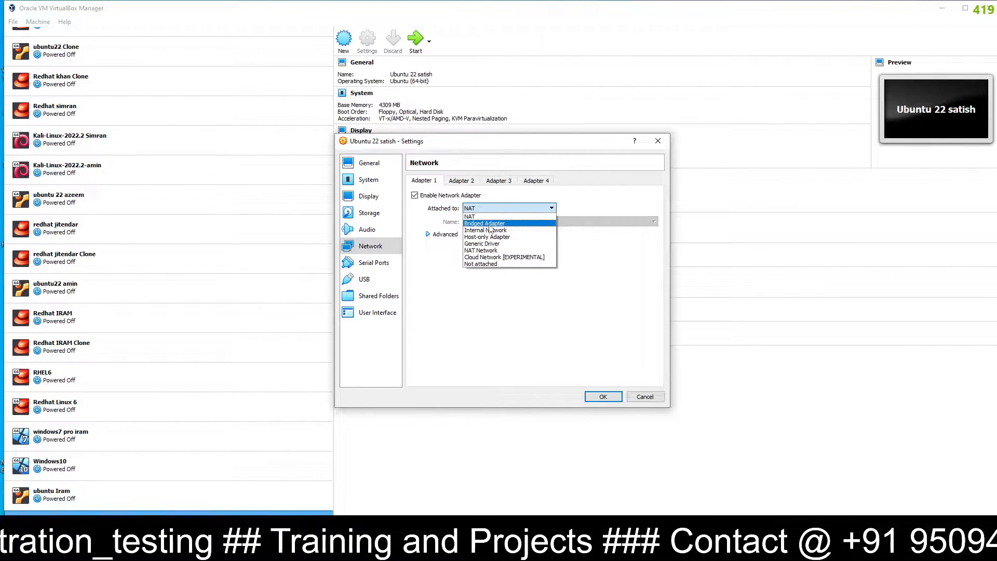
left_click(484, 223)
left_click(601, 397)
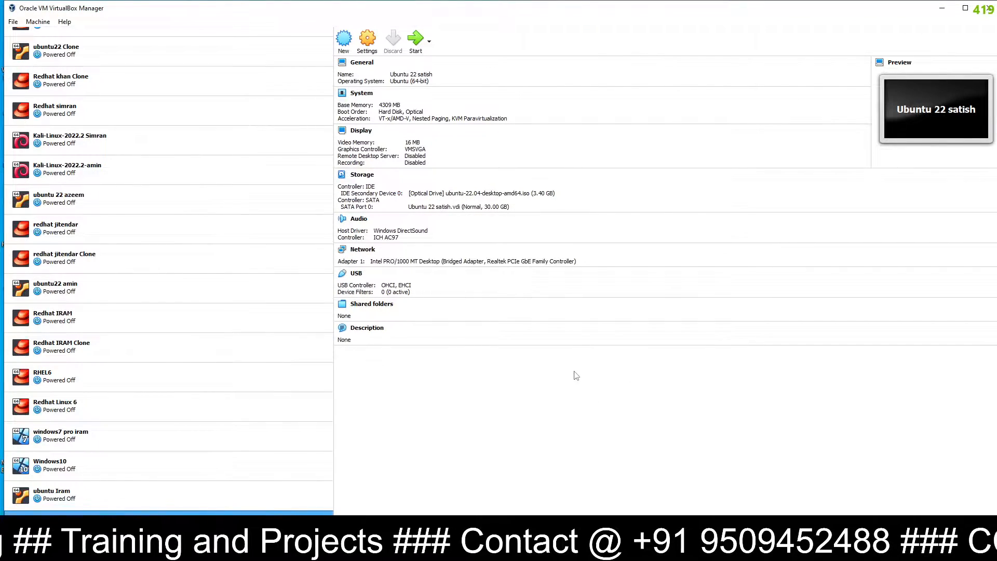
Start the Ubuntu 22 VM, switch it to Scaled Mode and maximize its window
left_click(414, 43)
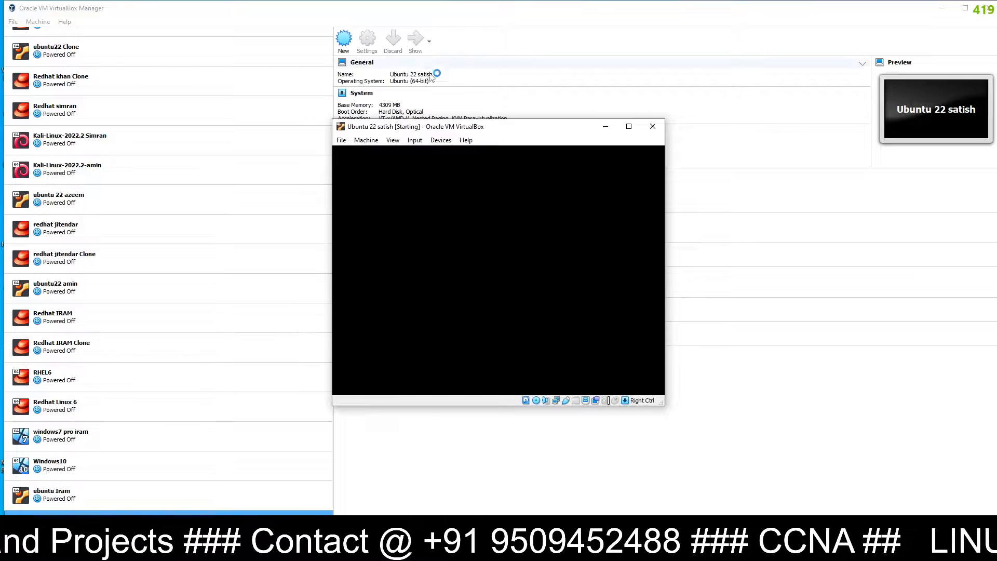
left_click(393, 141)
left_click(409, 176)
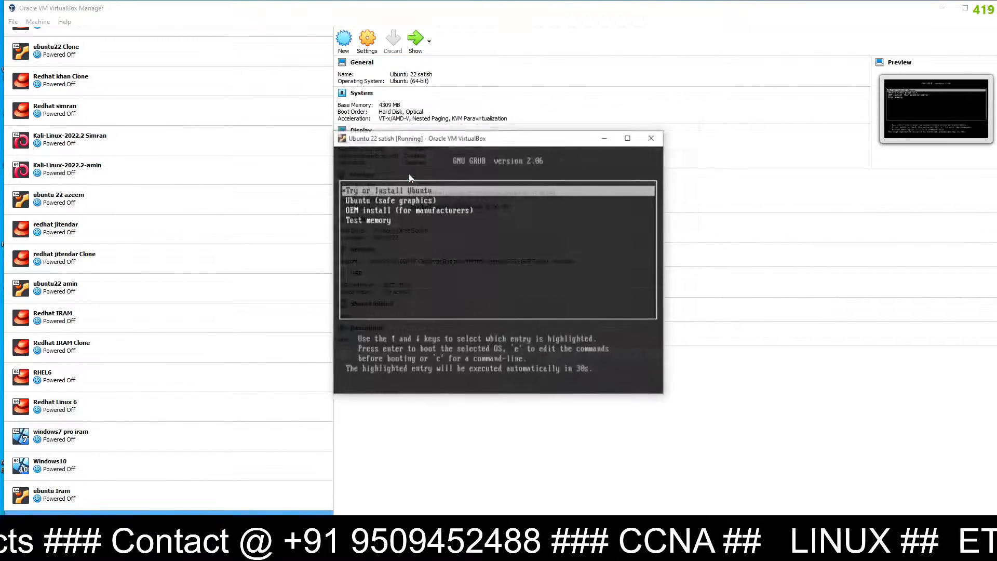
left_click(631, 136)
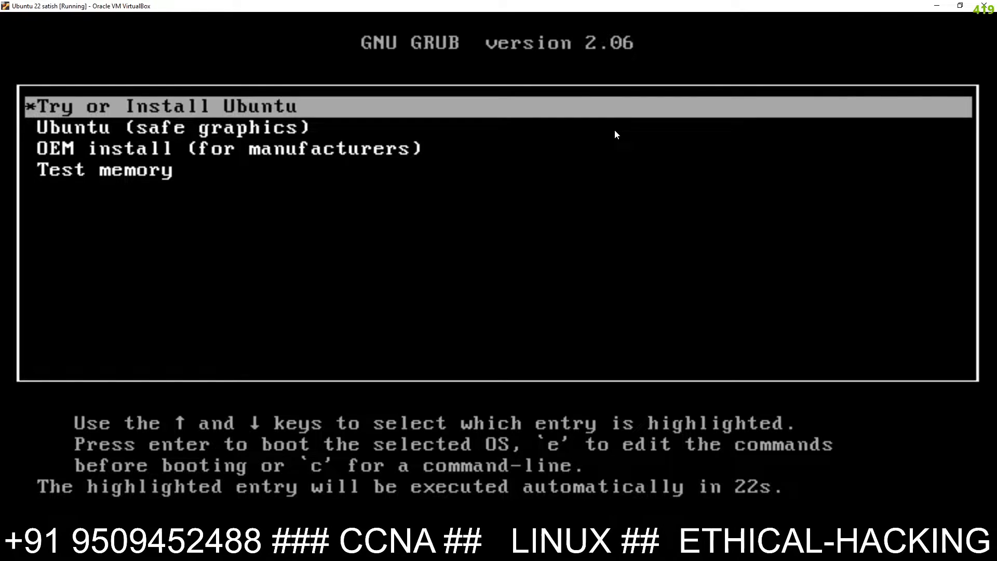
Boot the 'Try or Install Ubuntu' entry from the GRUB menu
key("Down")
key("Down")
key("Down")
key("Up")
key("Up")
key("Up")
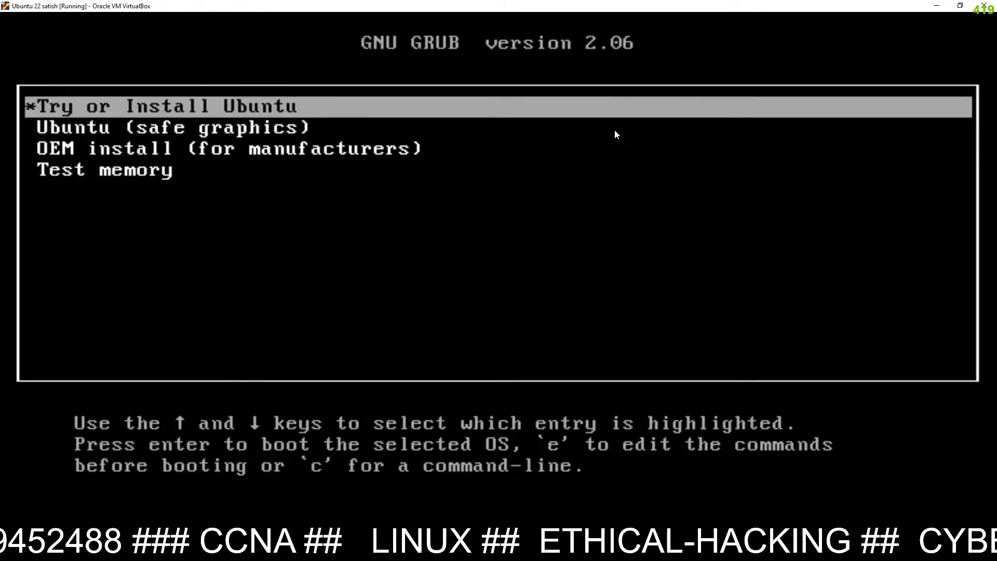
key("Return")
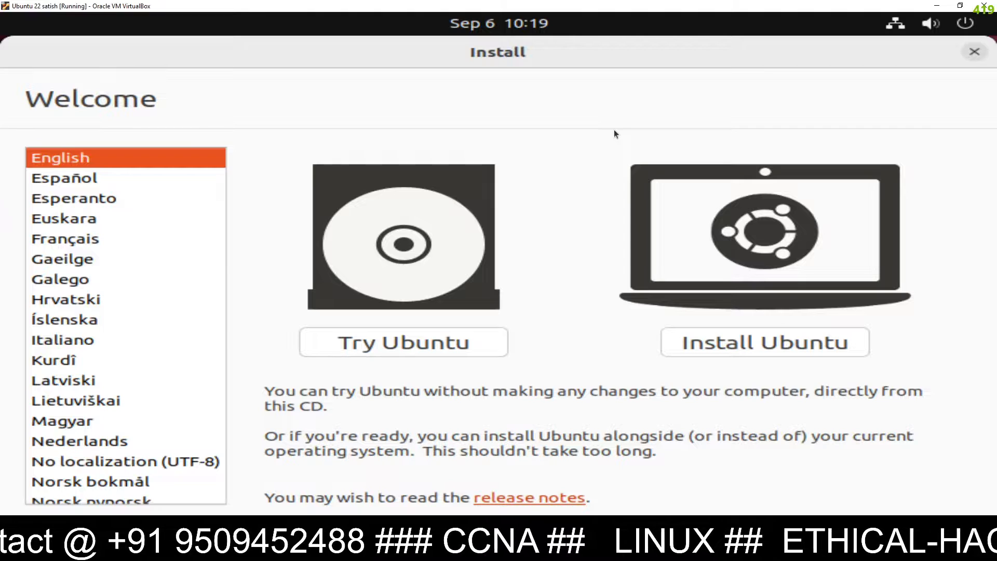
Choose Install Ubuntu, keep the English (US) keyboard, and untick downloading updates while installing
left_click(778, 347)
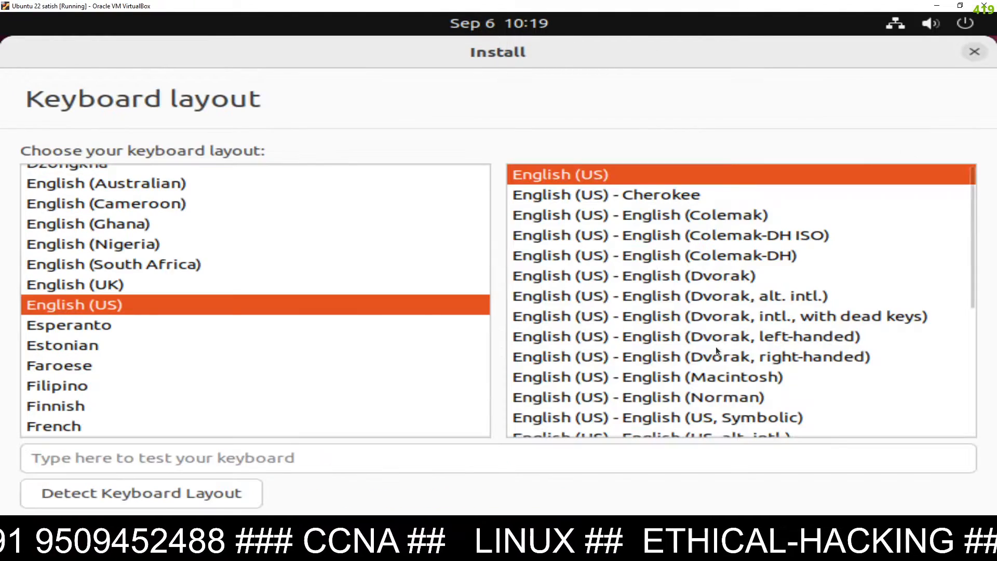
left_click(920, 538)
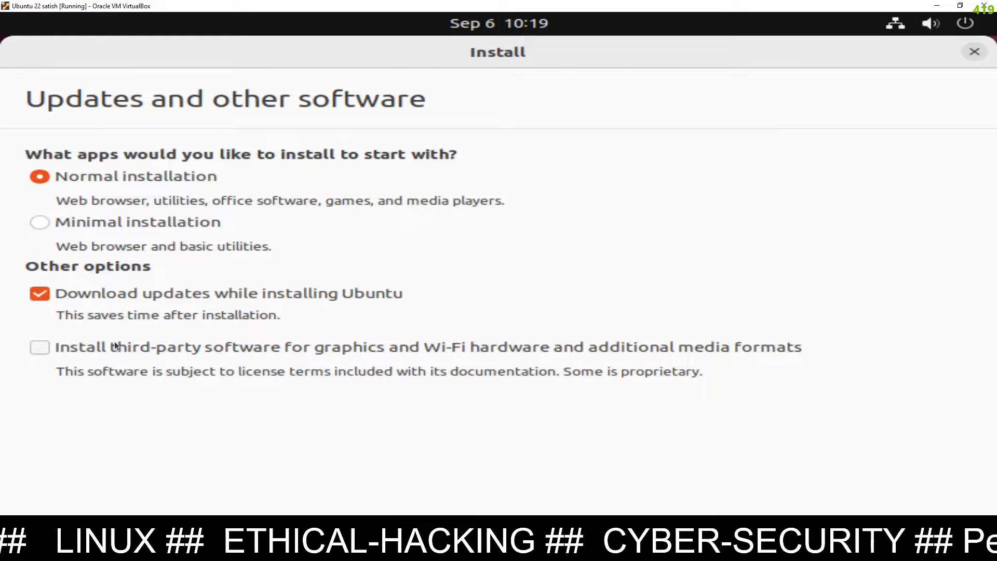
left_click(39, 295)
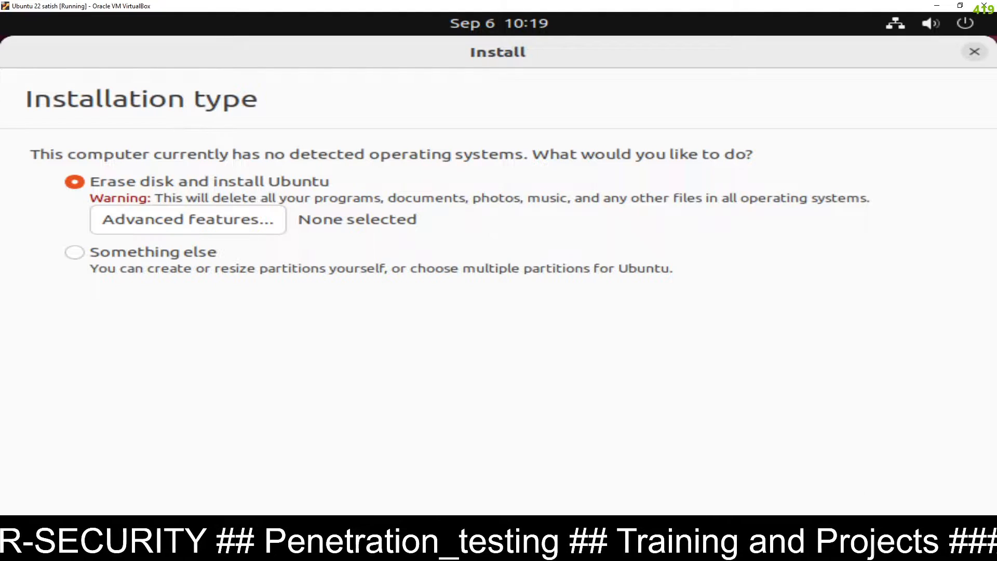
Approve erasing the disk and writing the changes, then accept the Kolkata time zone
left_click(891, 532)
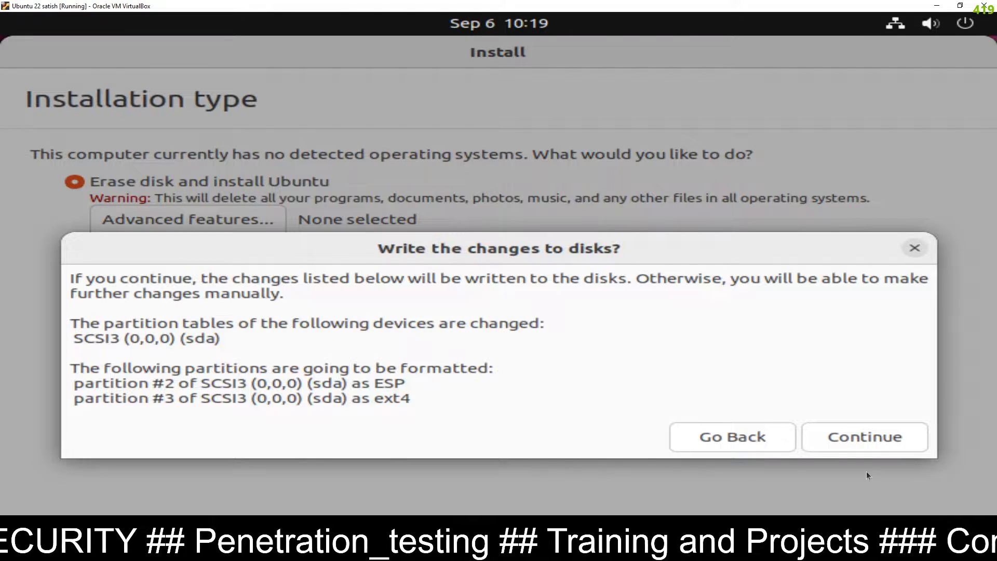
left_click(856, 443)
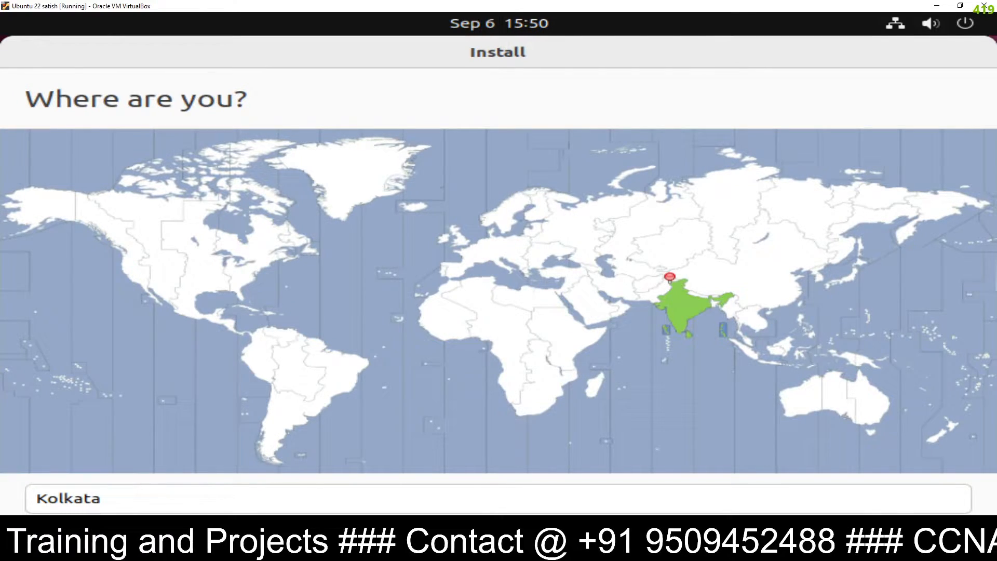
key("Return")
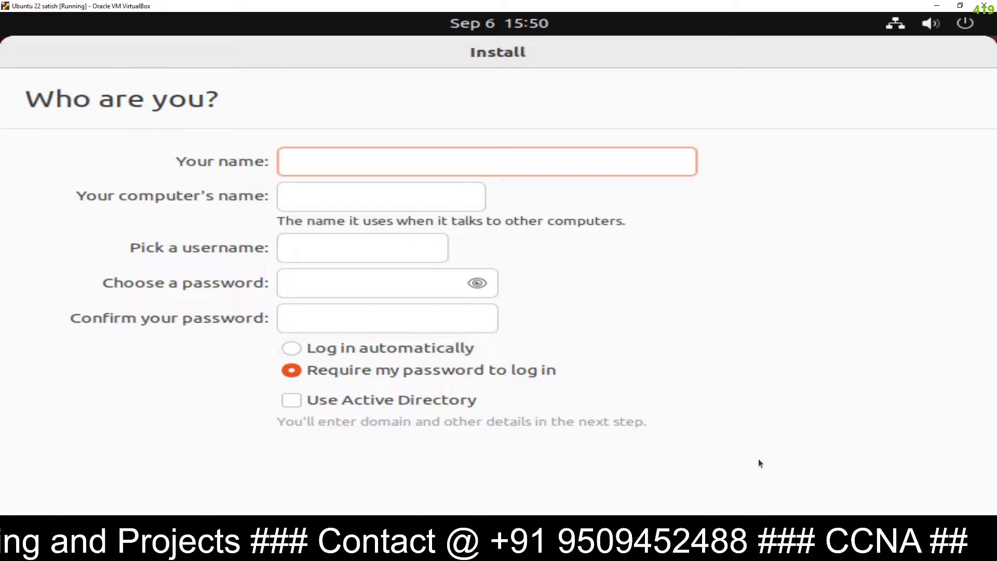
Enter the user's name, type and confirm the account password, then continue
key("Tab")
key("Tab")
key("Tab")
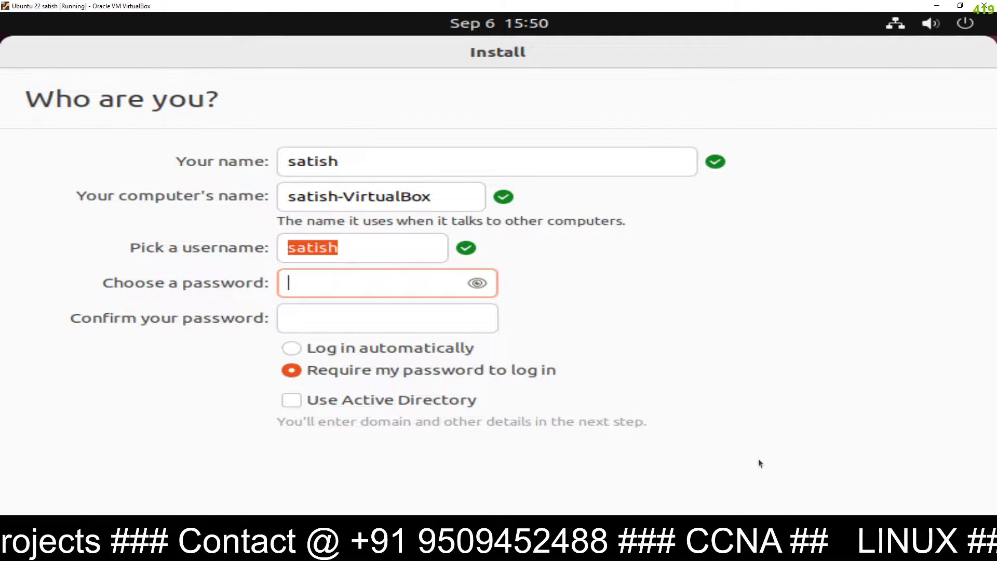
key("Tab")
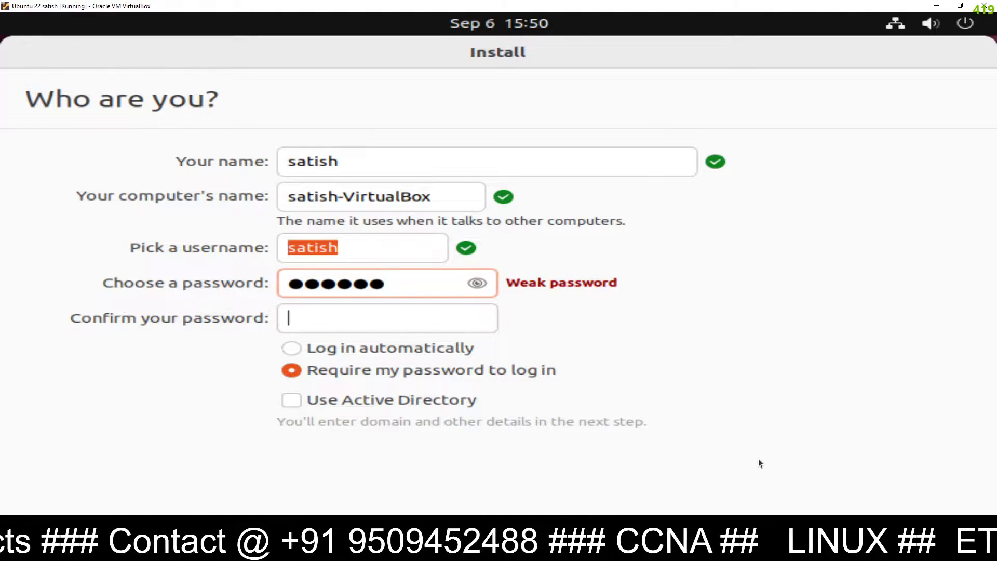
key("Tab")
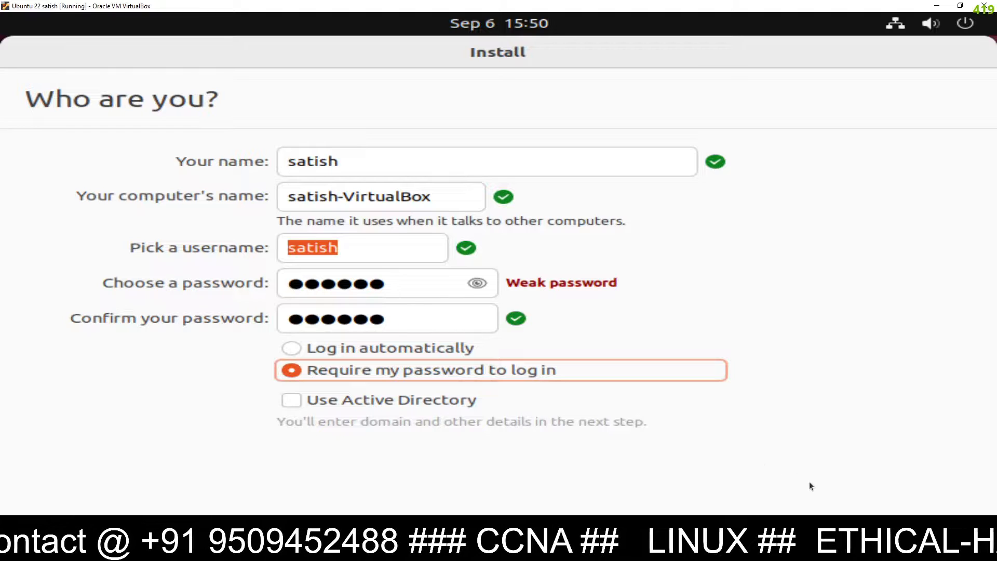
key("Tab")
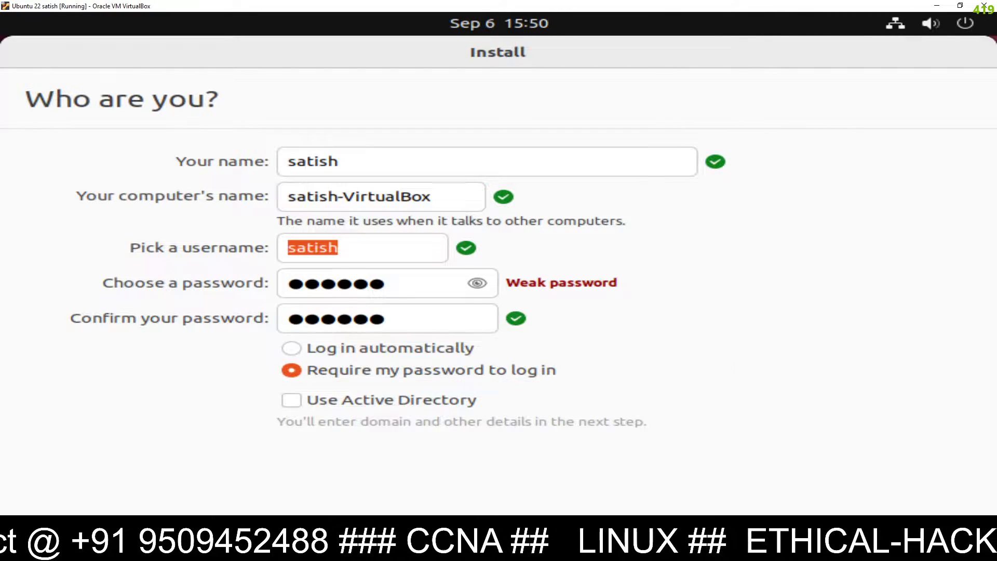
key("Return")
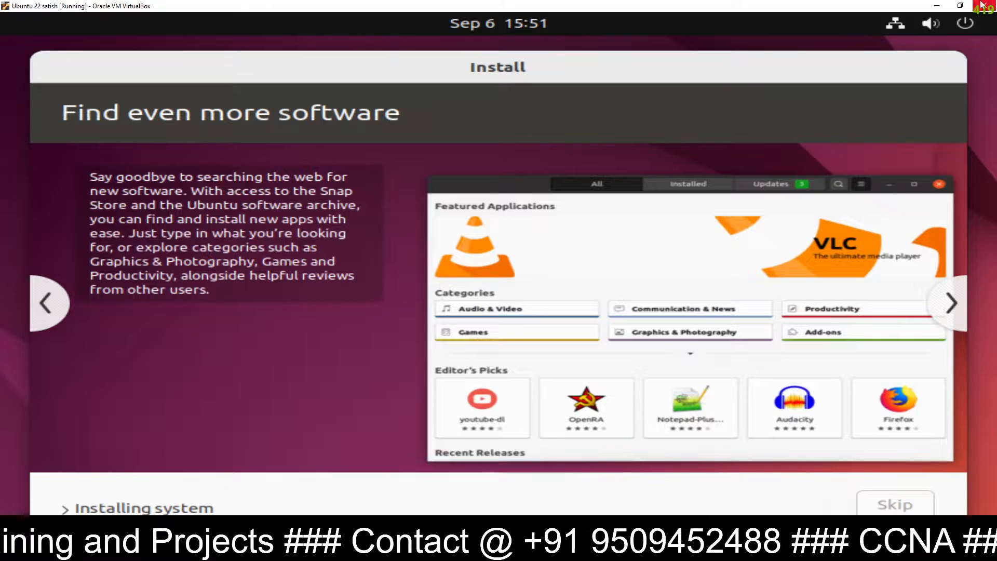
Restore and resize the VM window while the Ubuntu installation keeps running
left_click(960, 5)
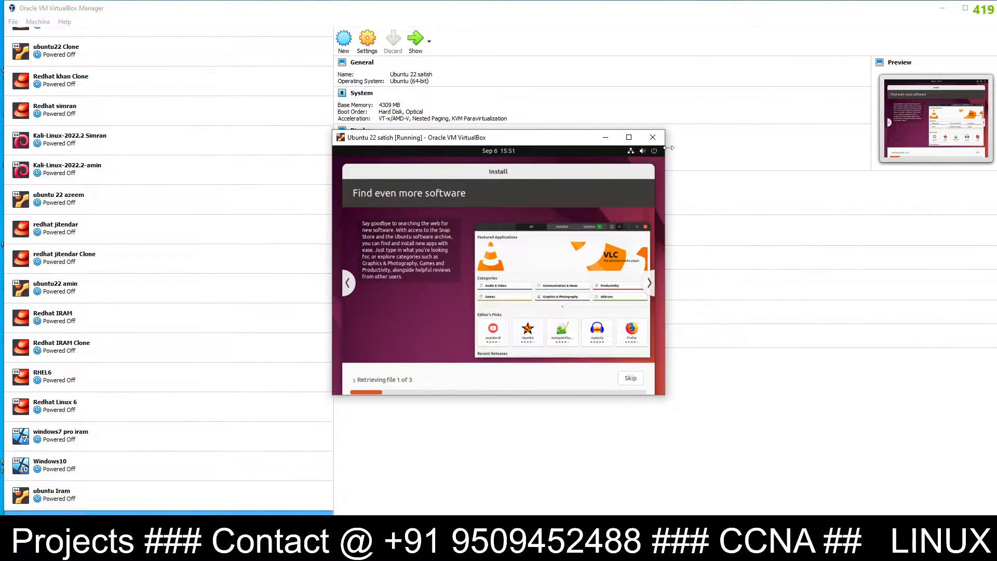
left_click_drag(669, 149, 768, 149)
left_click_drag(717, 127, 615, 11)
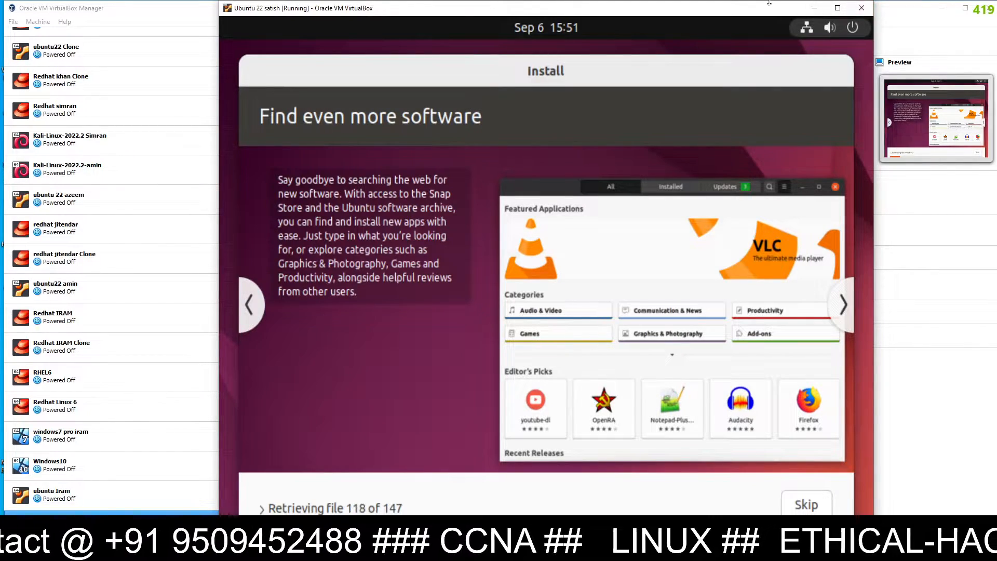
left_click_drag(769, 3, 769, 62)
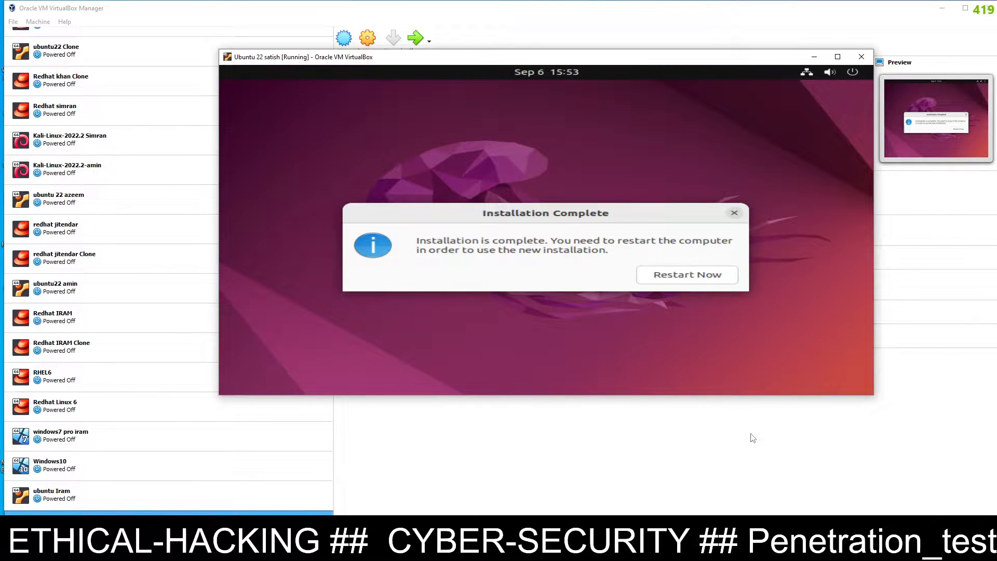
Restart Now, maximize the VM window, and continue past the remove-installation-medium prompt
left_click(709, 275)
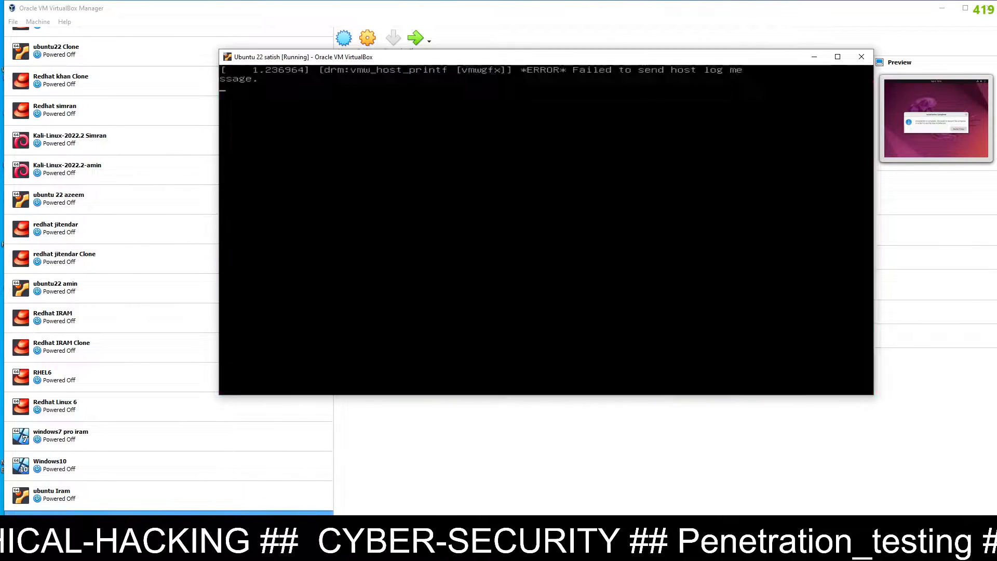
left_click(838, 57)
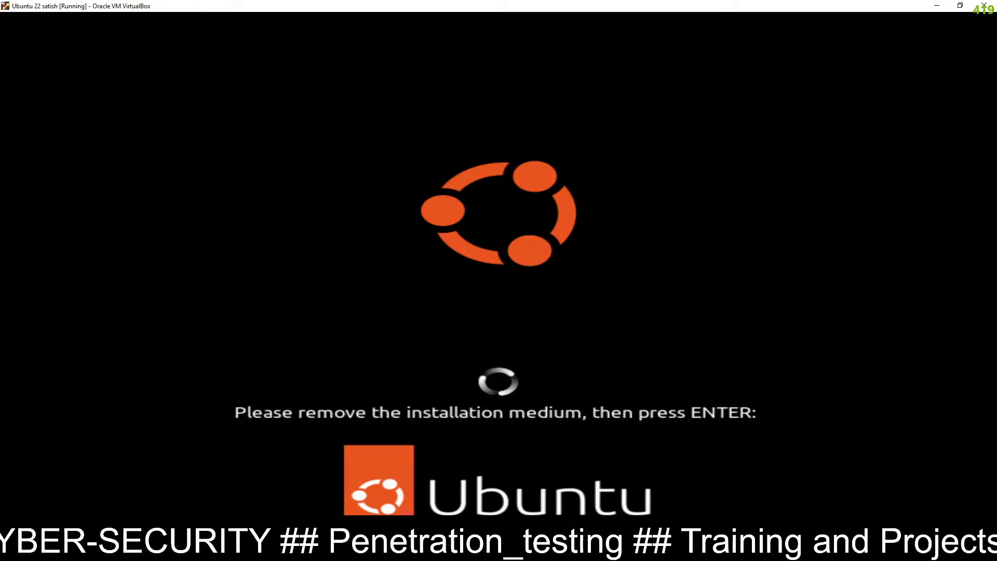
key("Return")
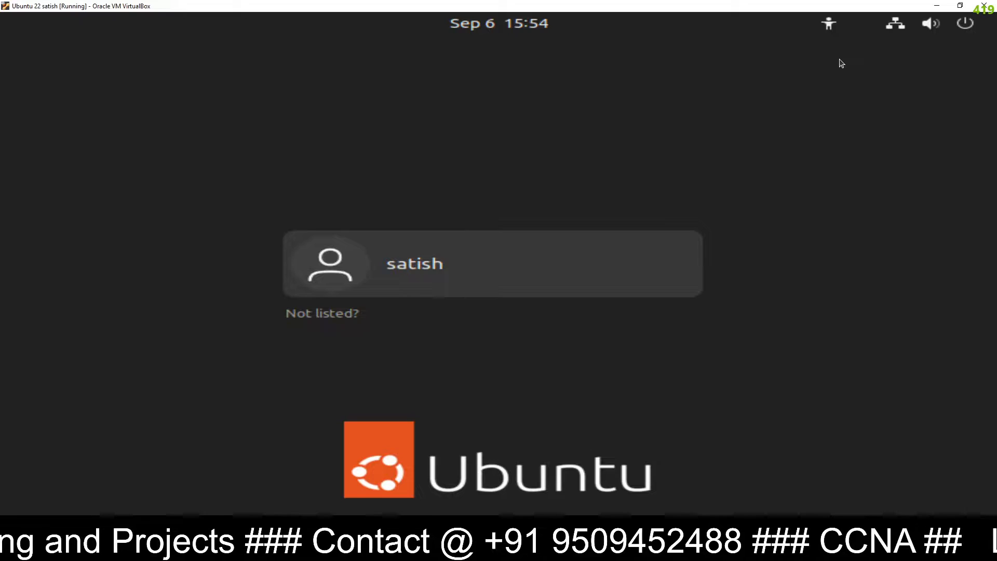
Log in with the account password, then skip online accounts and system reporting and click Done
key("Return")
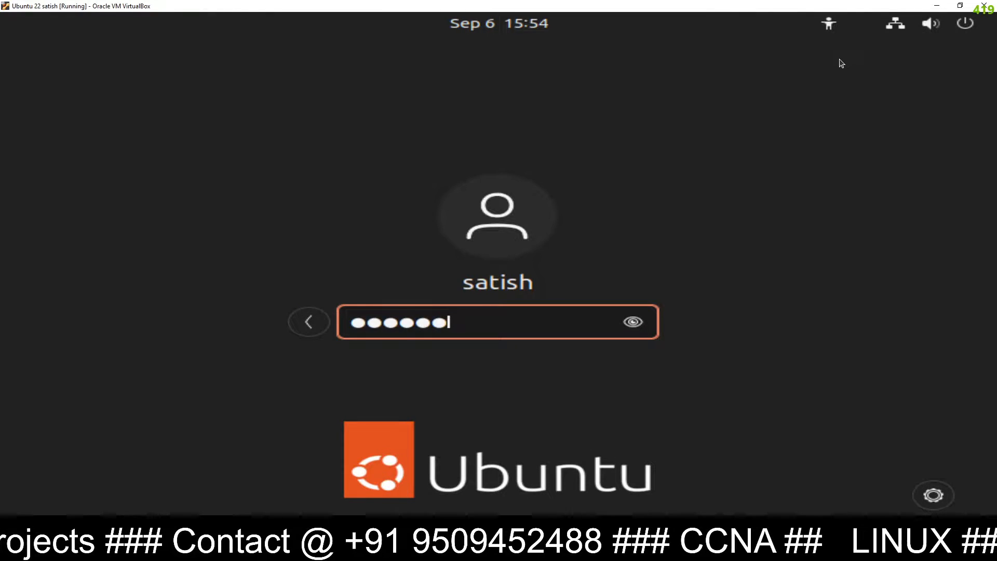
key("Return")
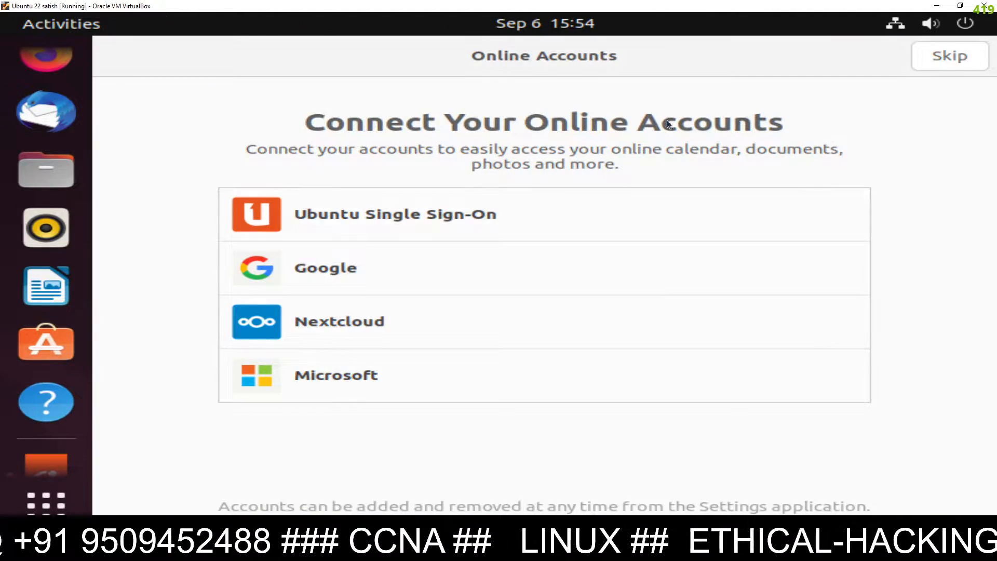
left_click(948, 55)
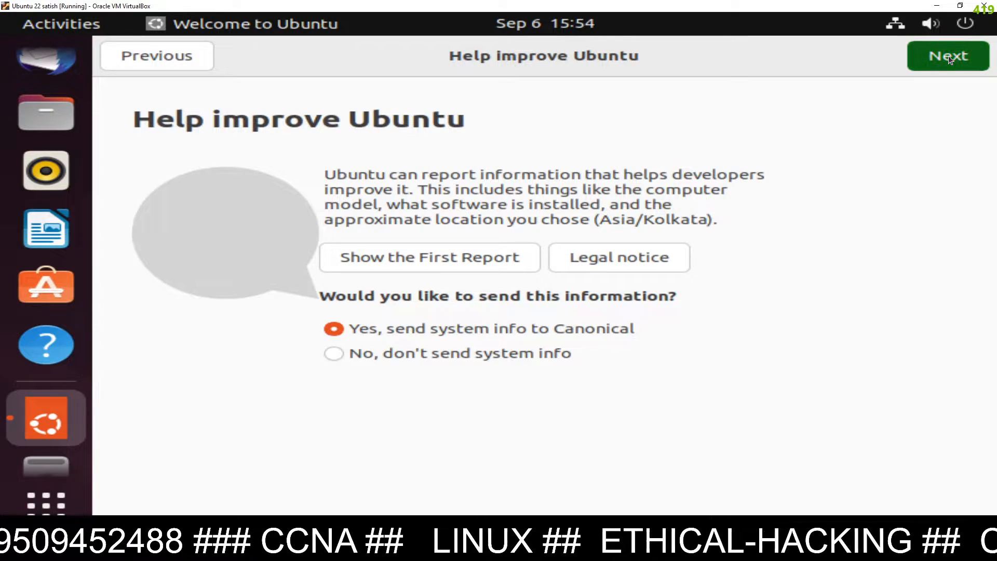
left_click(944, 58)
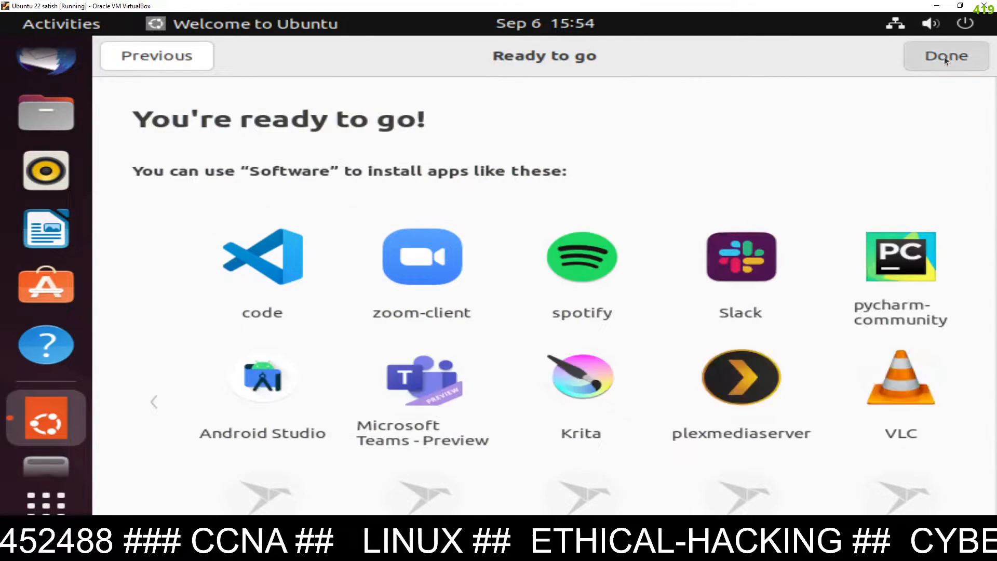
left_click(944, 58)
Apply and keep 1920 × 1080 in Display Settings, close Settings, and drag Home icon top-left
right_click(341, 122)
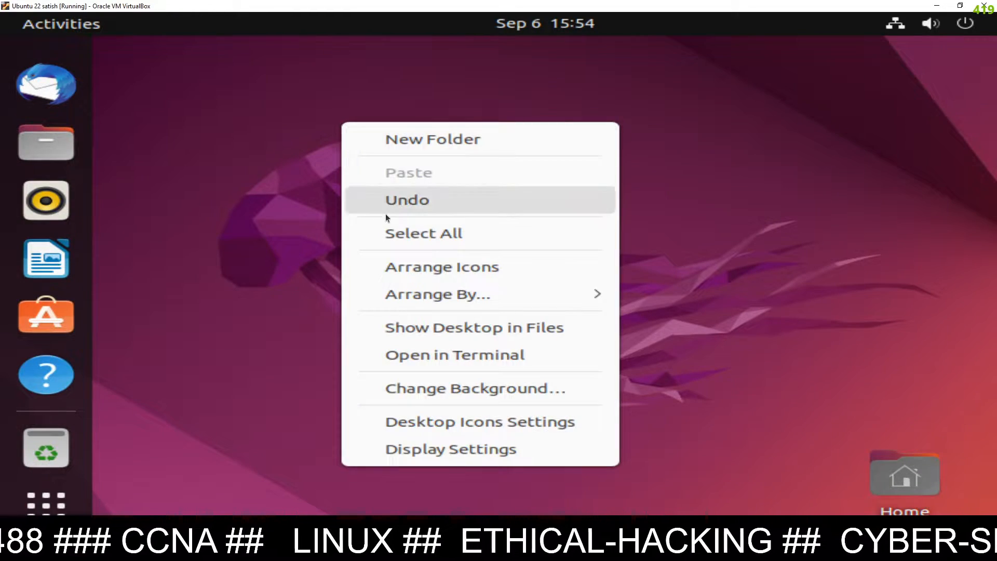
left_click(438, 451)
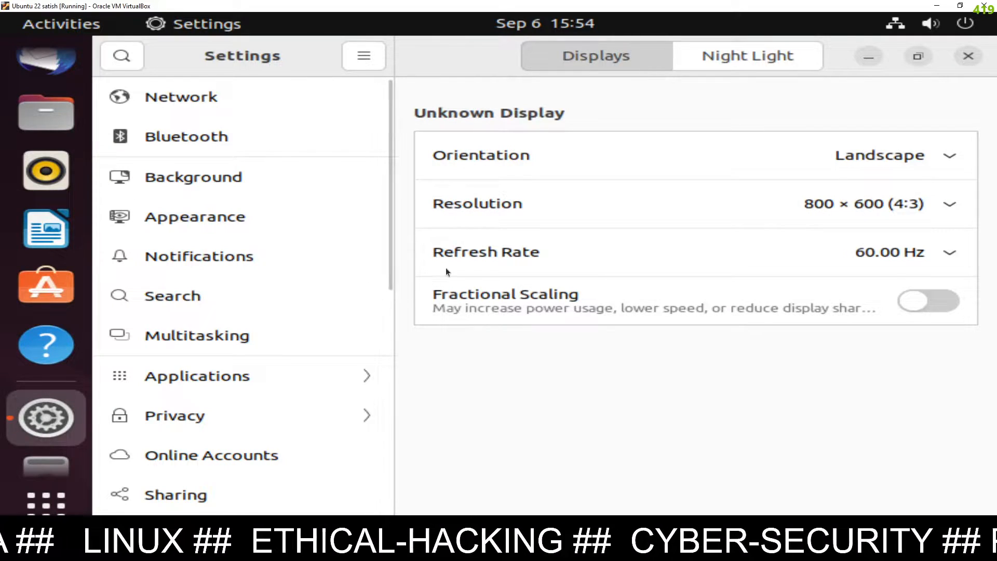
left_click(946, 205)
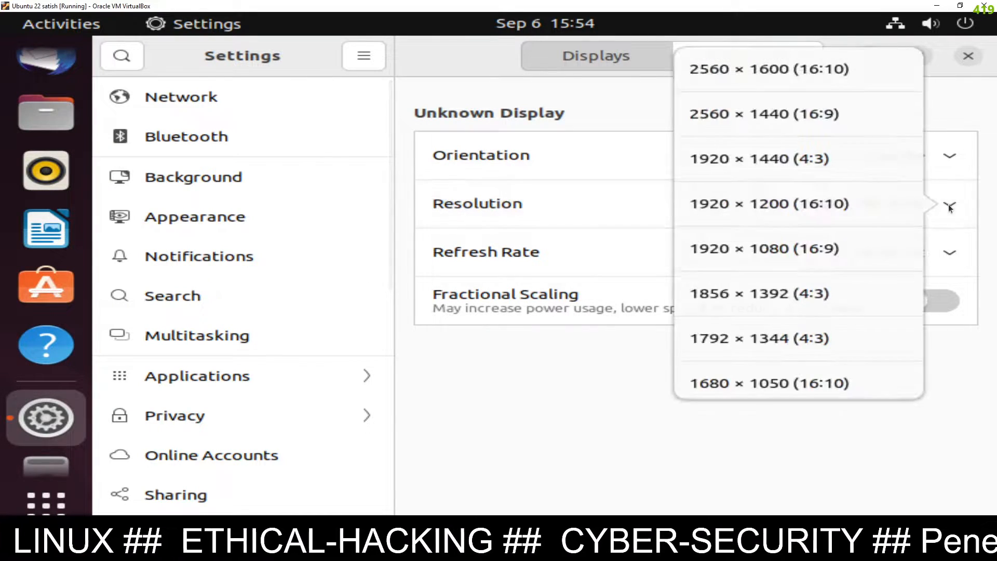
left_click(834, 249)
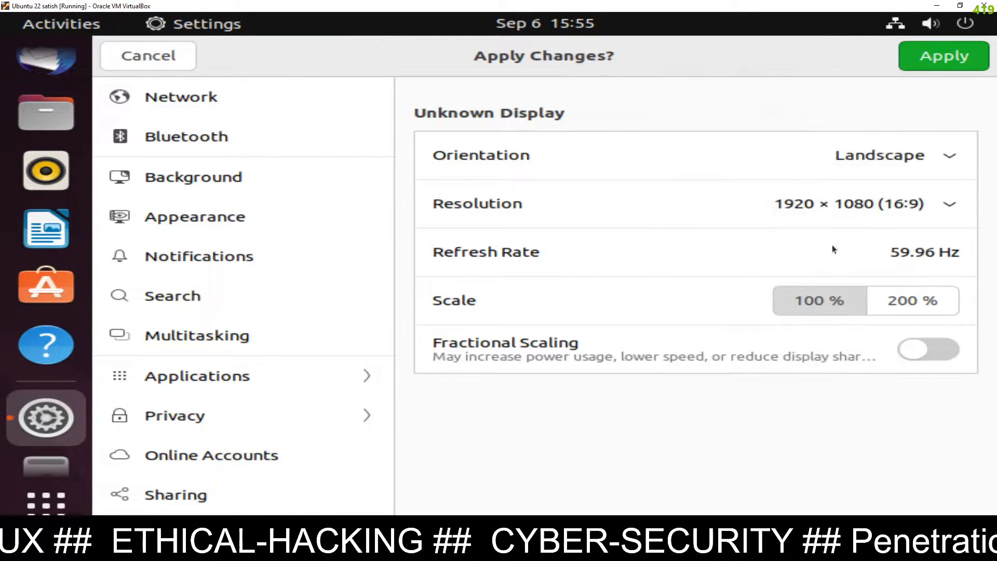
left_click(949, 58)
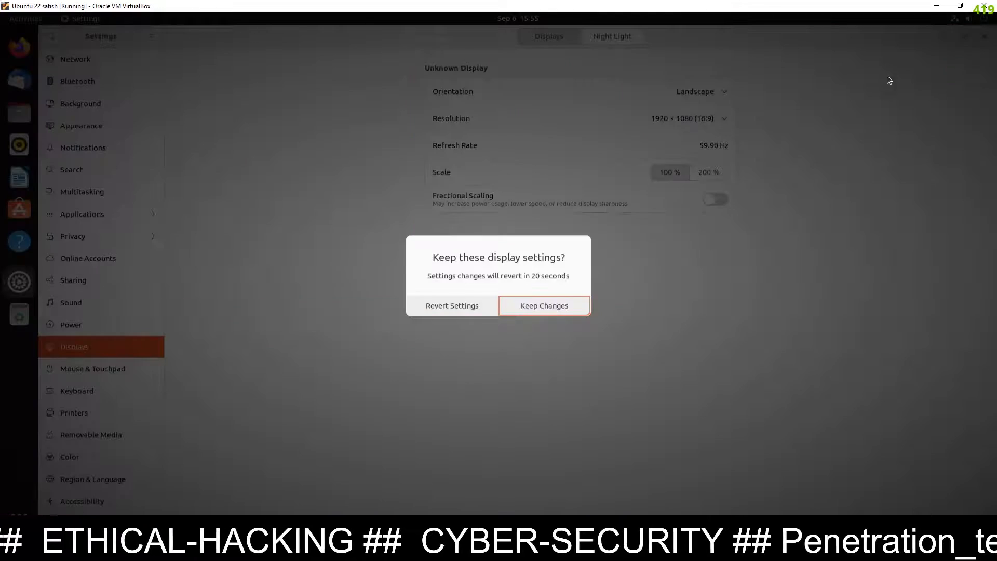
left_click(540, 306)
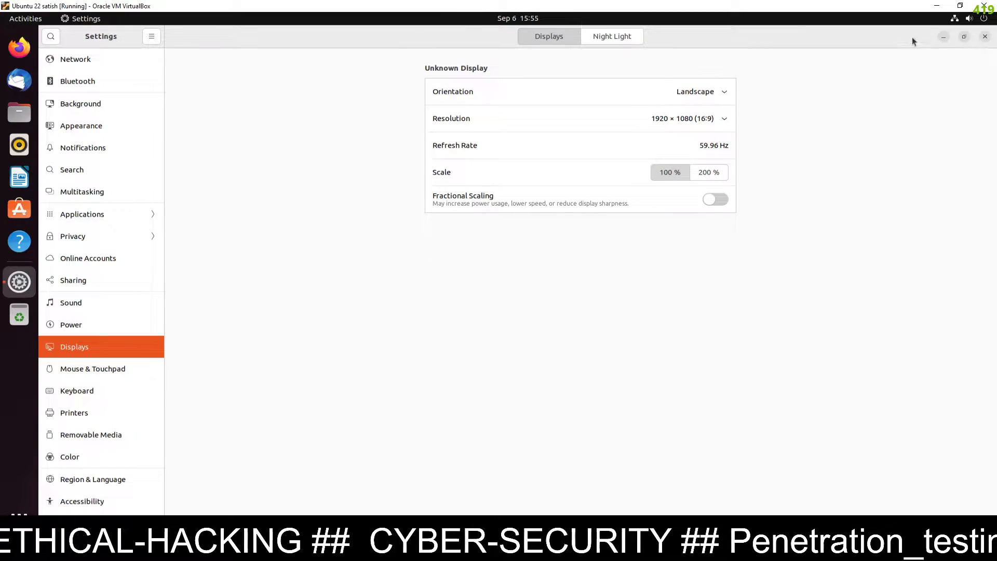
left_click(985, 37)
left_click_drag(357, 227, 82, 43)
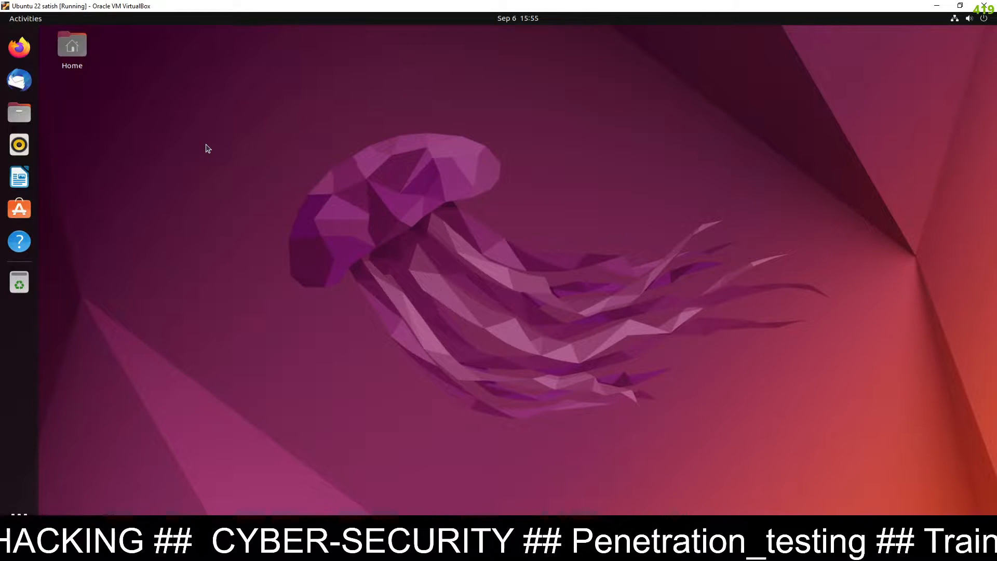
Open a terminal in the Desktop folder from the desktop menu and maximize it
right_click(207, 109)
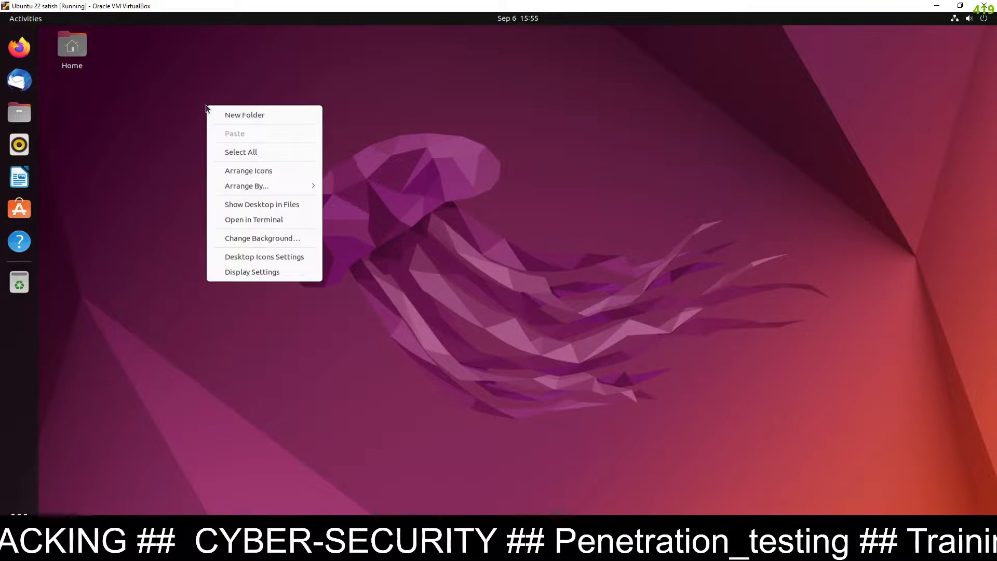
left_click(259, 221)
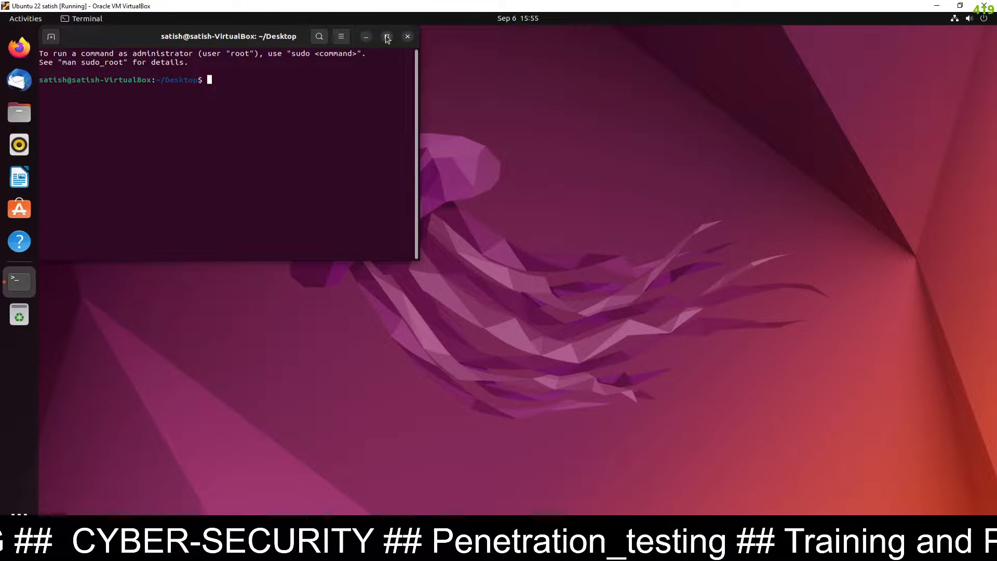
left_click(387, 37)
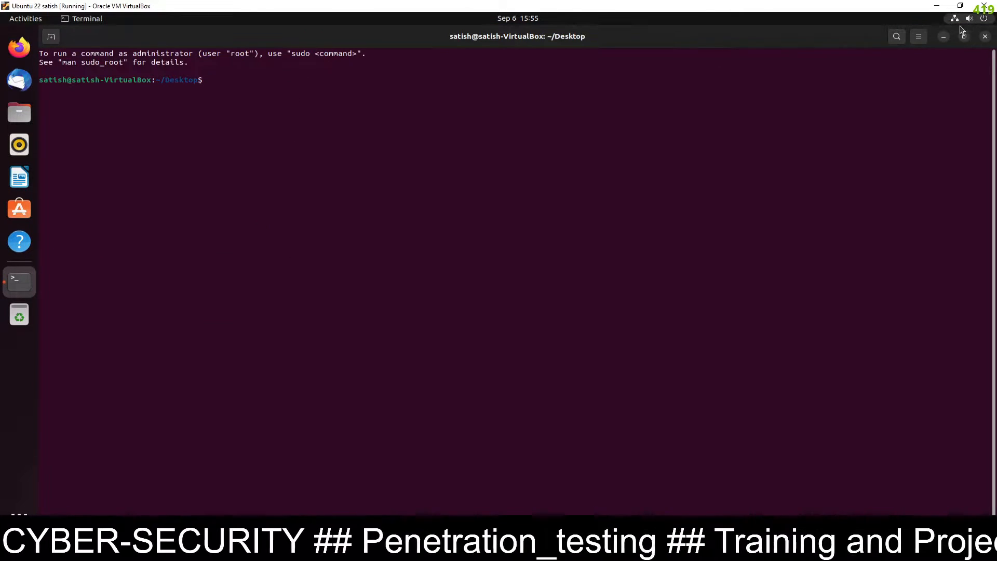
Zoom the terminal text in three times from the hamburger menu
left_click(918, 36)
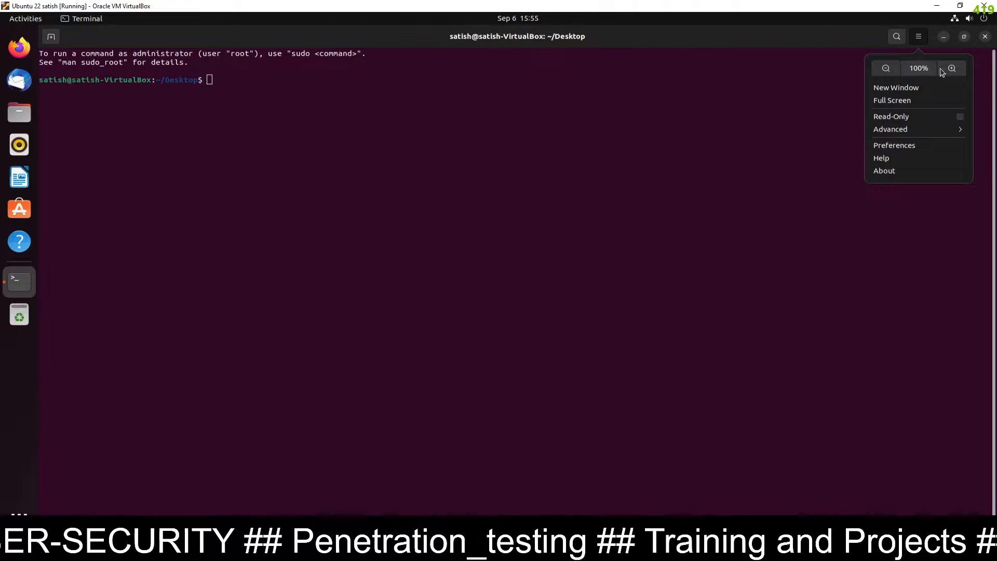
left_click(953, 69)
left_click(919, 36)
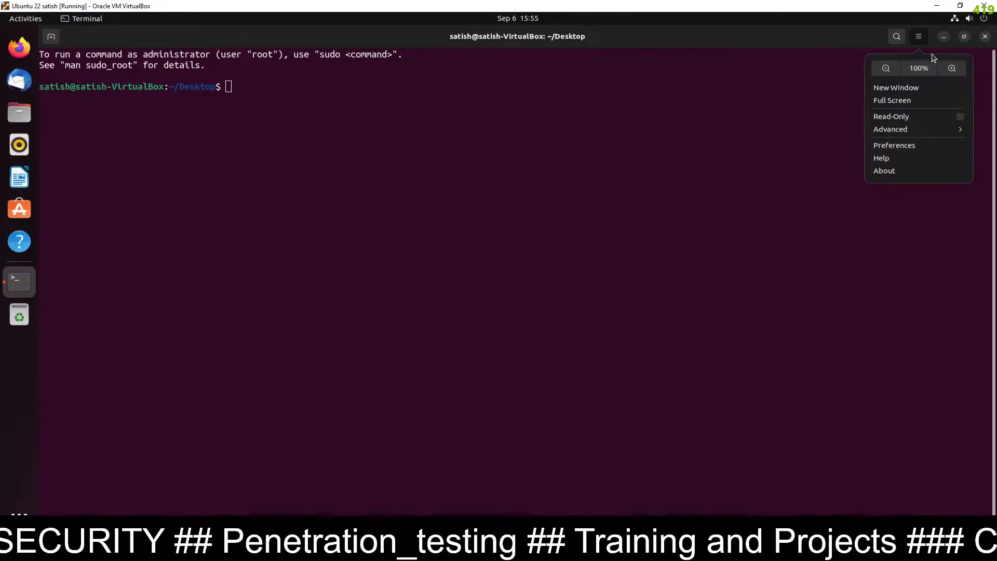
left_click(953, 69)
left_click(919, 38)
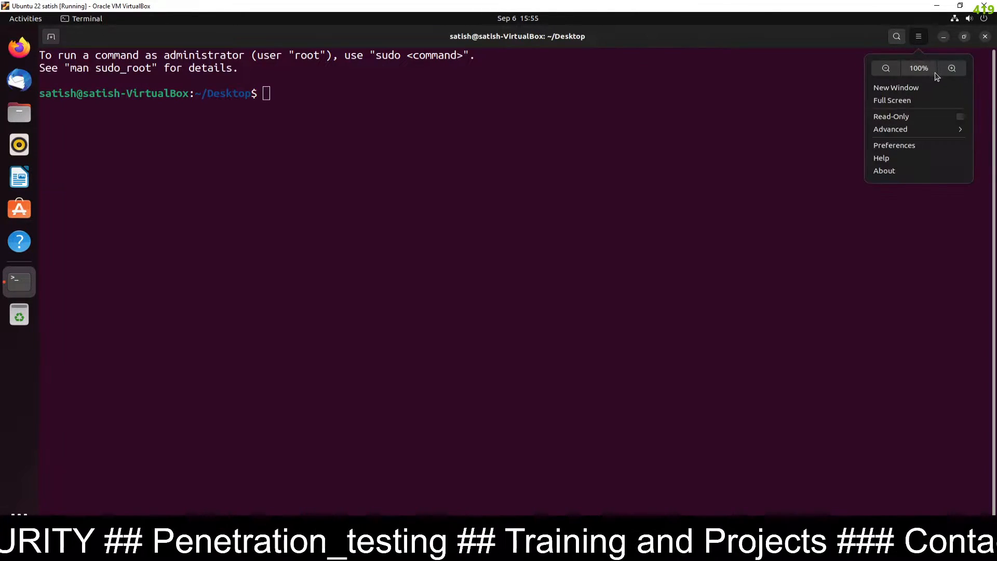
left_click(952, 68)
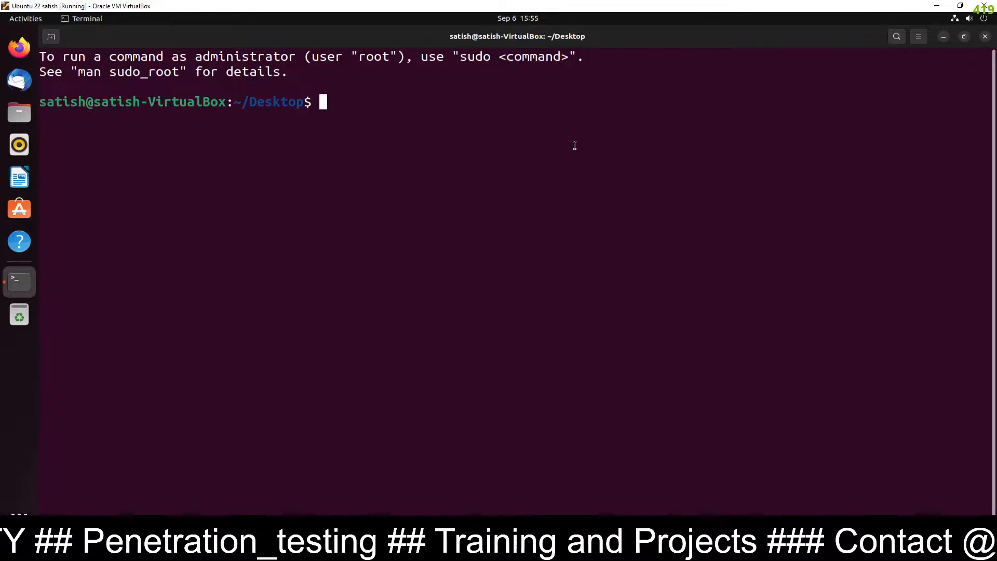
Set a new root password with sudo passwd root and check the current user with whoami
type("passwd")
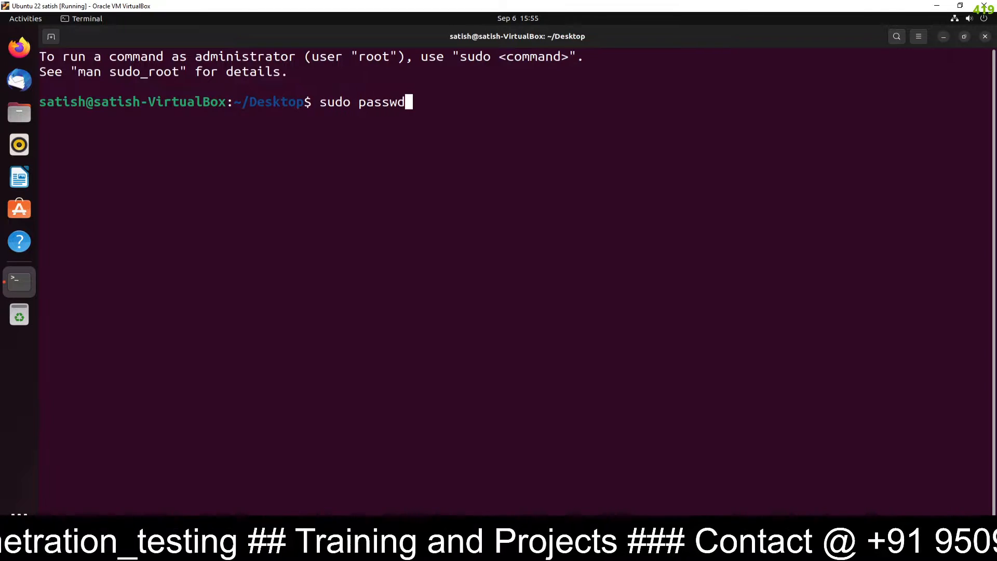
type(" root")
key("Return")
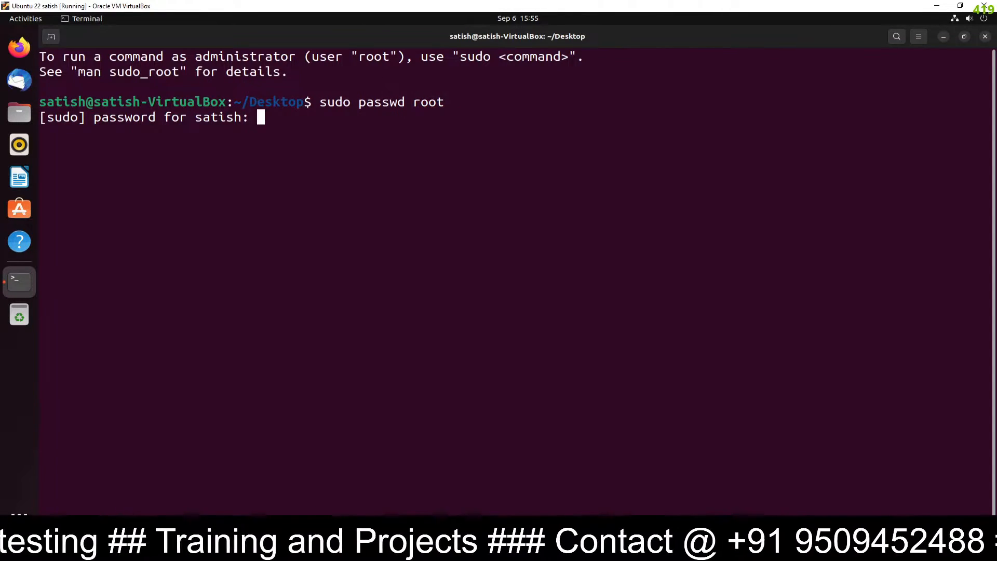
key("Return")
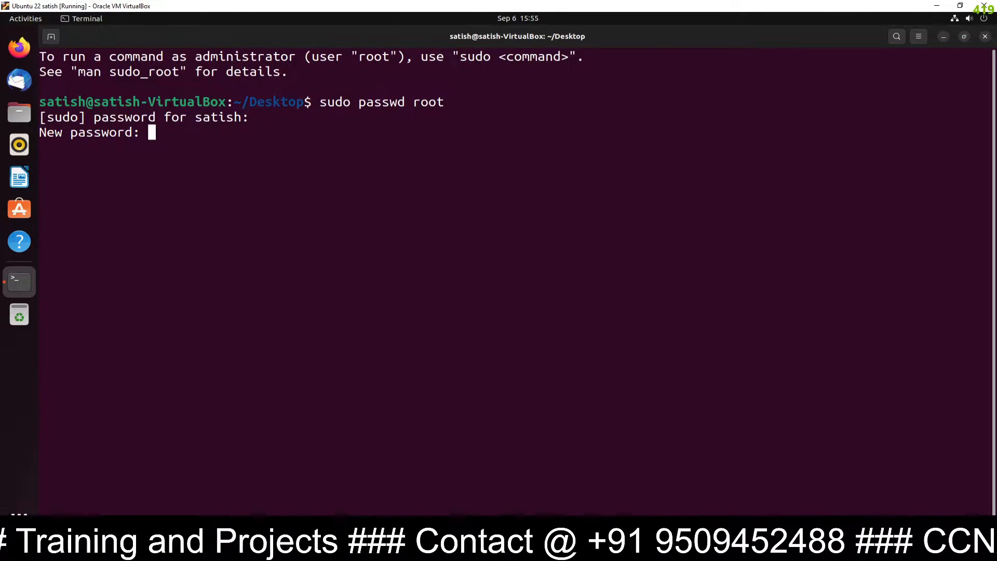
key("Return")
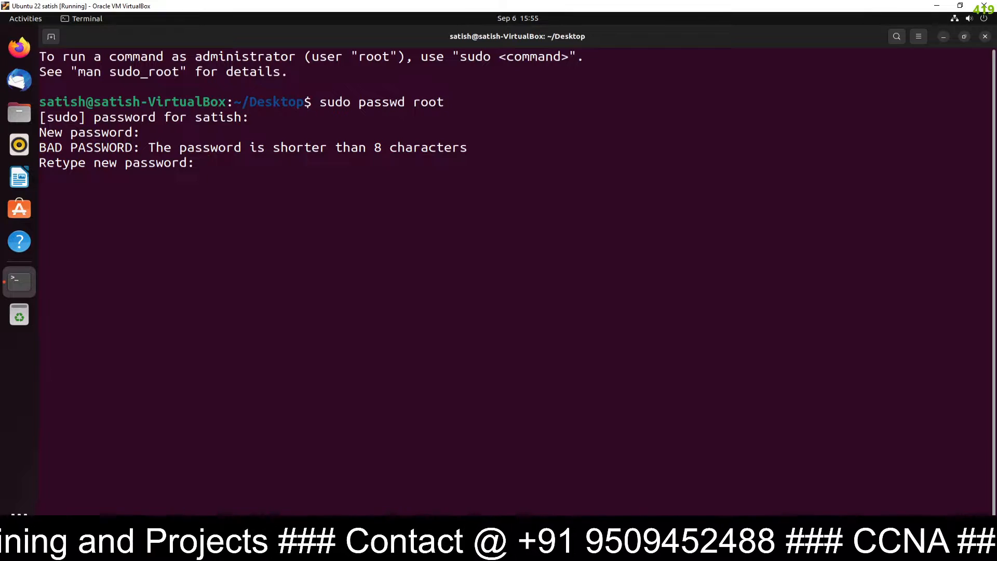
key("Return")
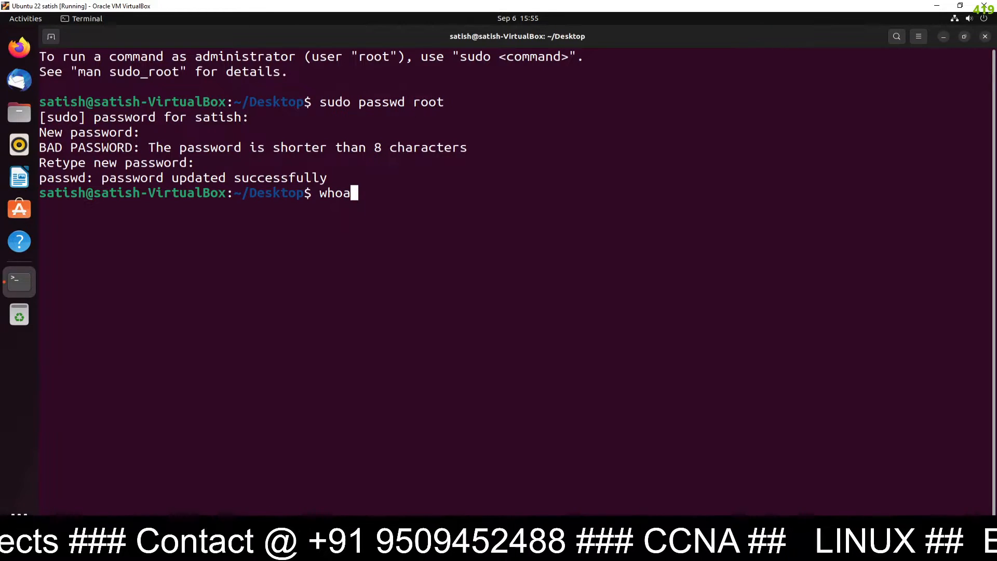
key("Return")
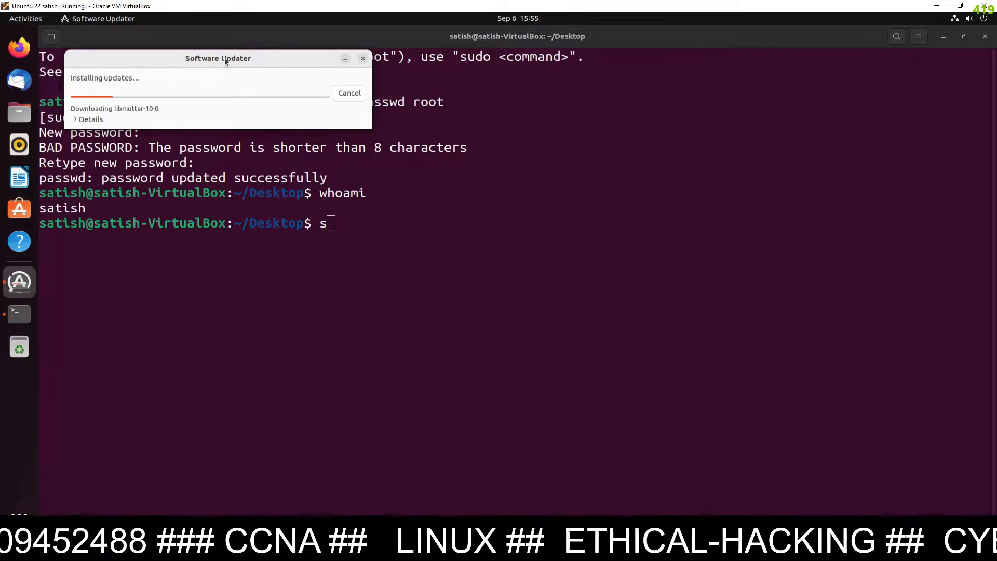
Move Software Updater aside, switch to root with su - root, and confirm with whoami
left_click_drag(220, 61, 727, 137)
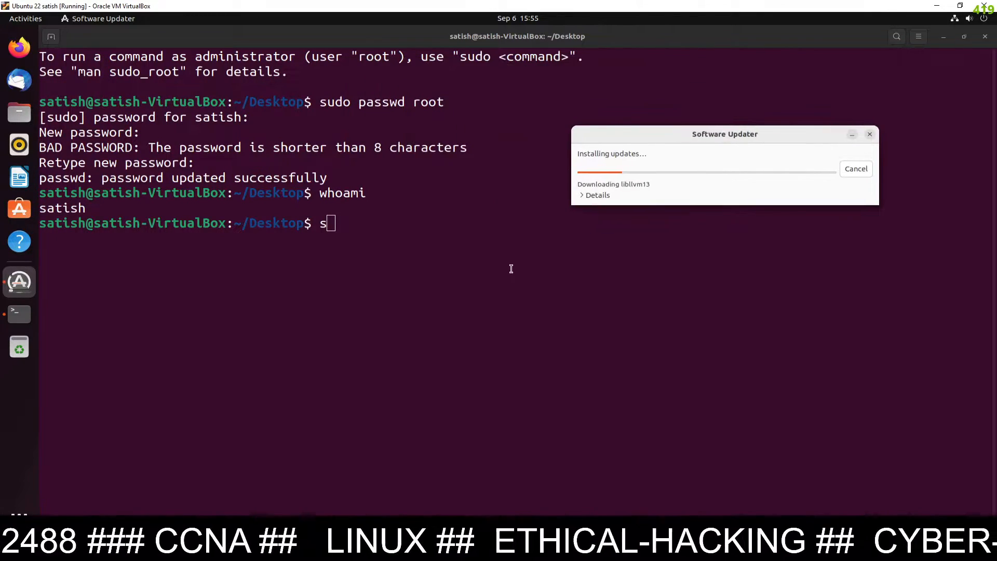
left_click(454, 245)
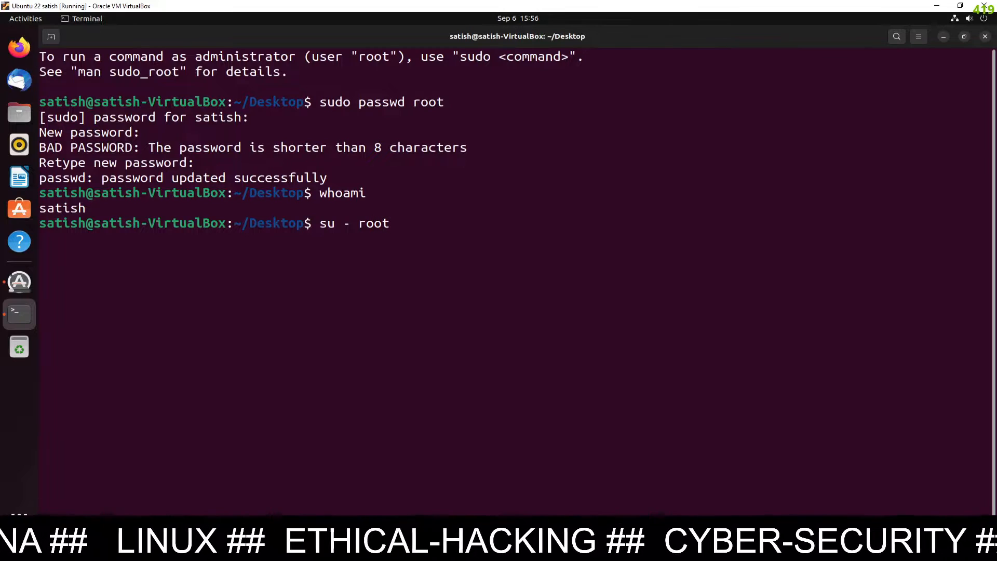
type("su - root")
key("Return")
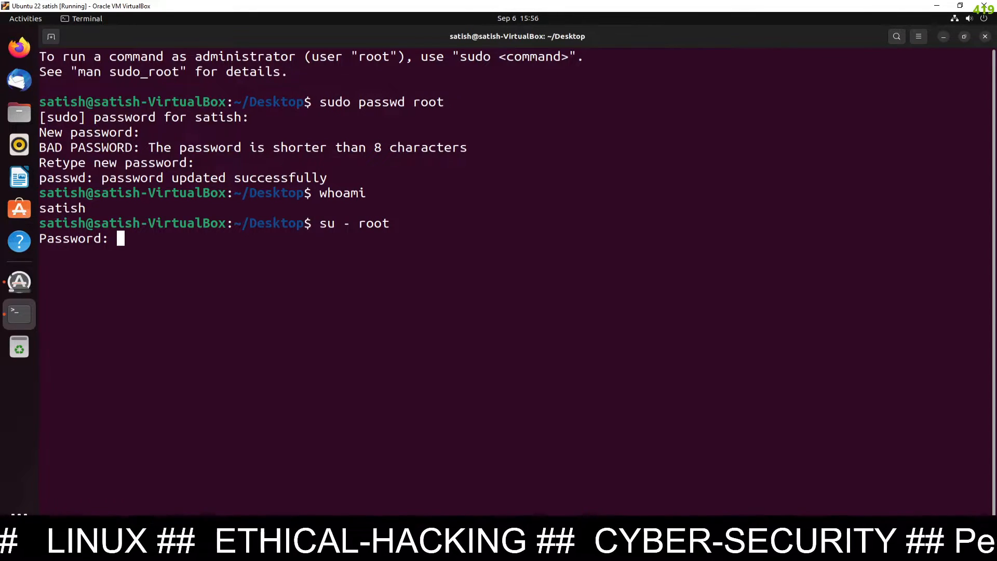
key("Return")
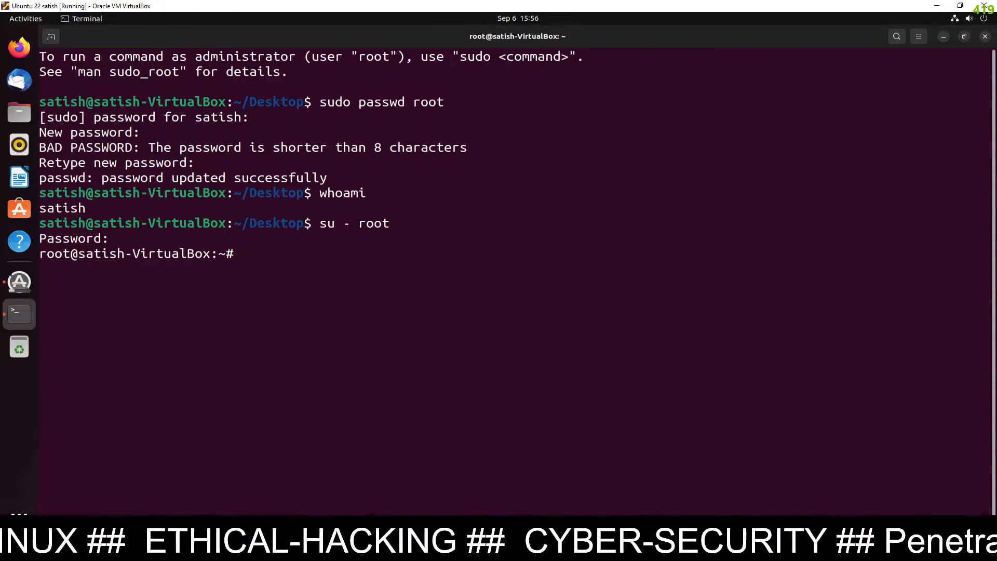
type("who")
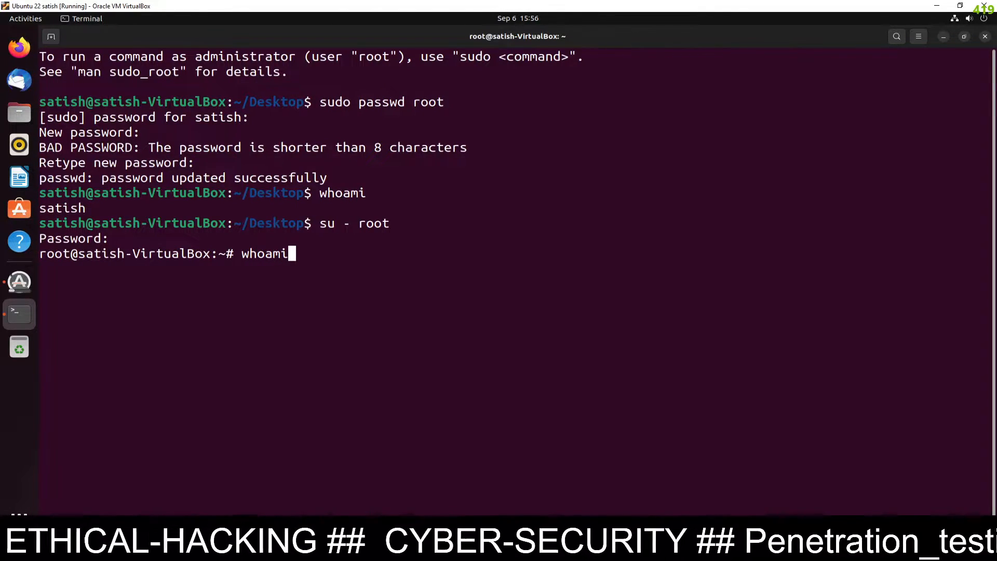
type("ami")
key("Return")
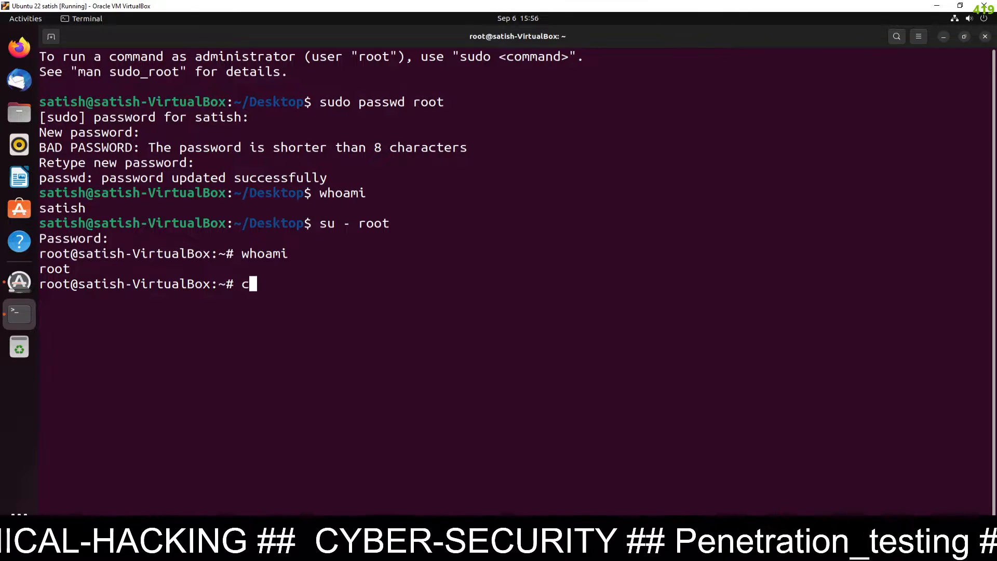
Clear the terminal, minimize it, and move Software Updater to the upper centre
type("clear")
key("Return")
key("Return")
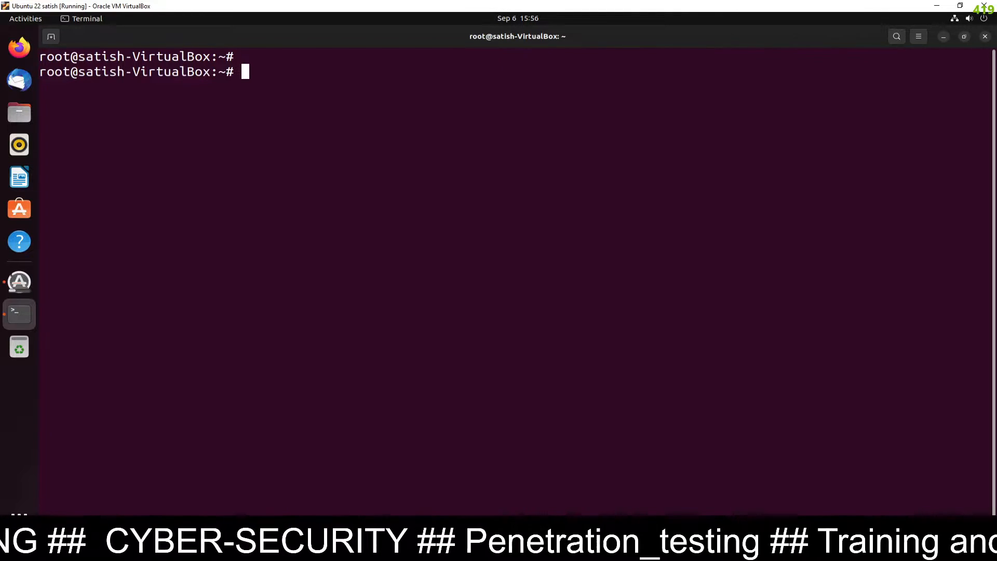
left_click(945, 38)
left_click_drag(727, 140, 594, 114)
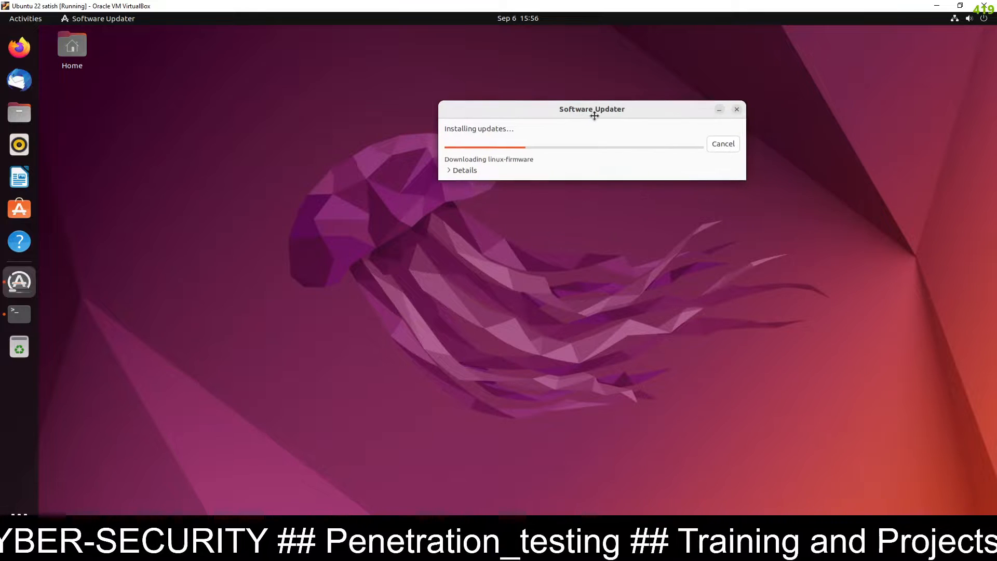
Expand Software Updater's Details to show the list of downloading packages
left_click(449, 170)
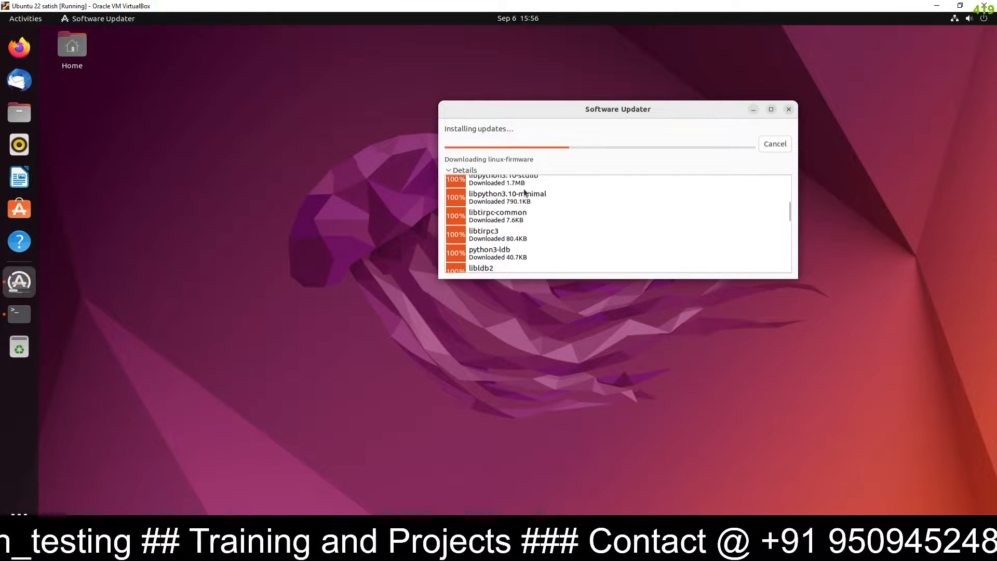
left_click(358, 285)
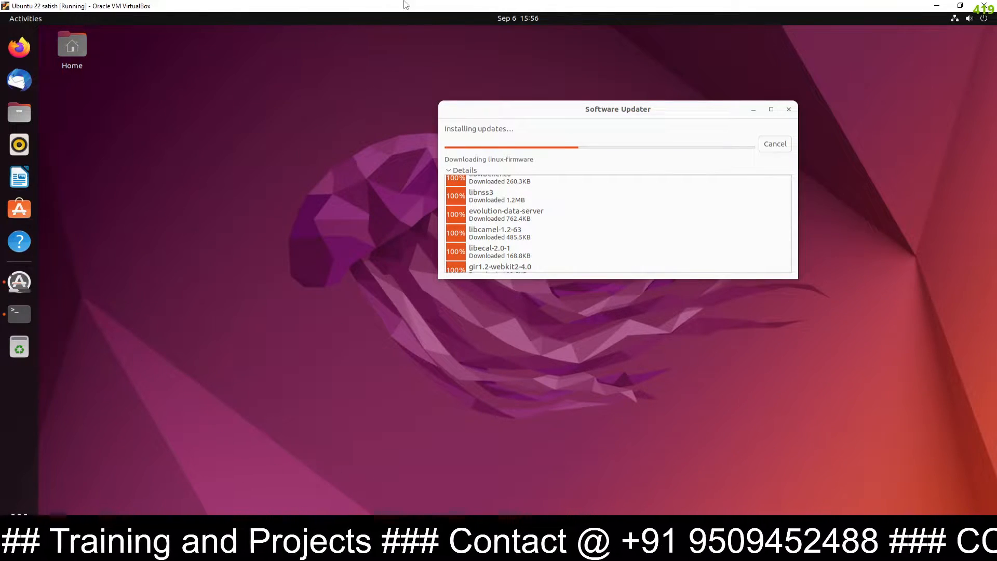
Run pwd in the terminal to confirm /root, then minimize the terminal
left_click(16, 325)
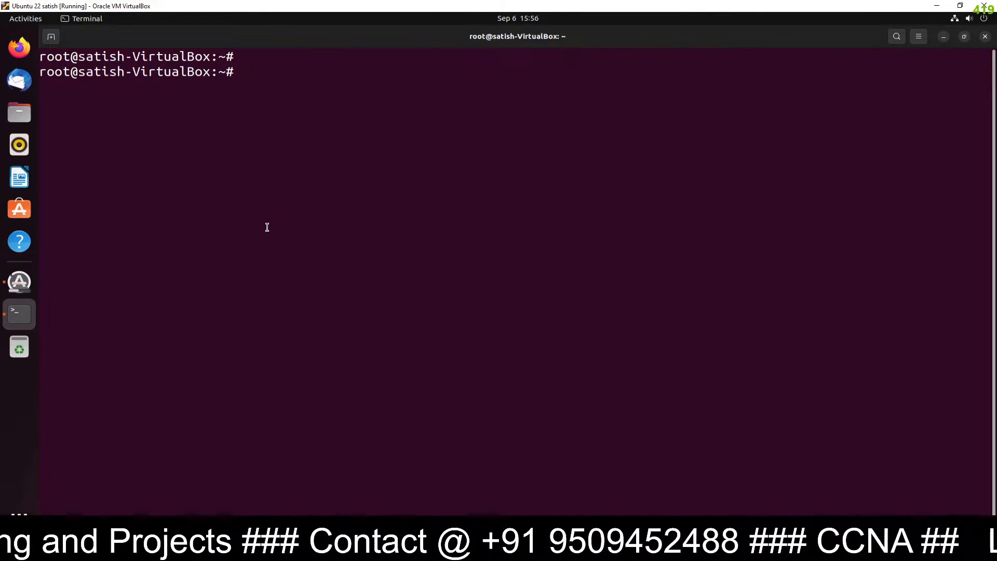
type("pwd")
key("Return")
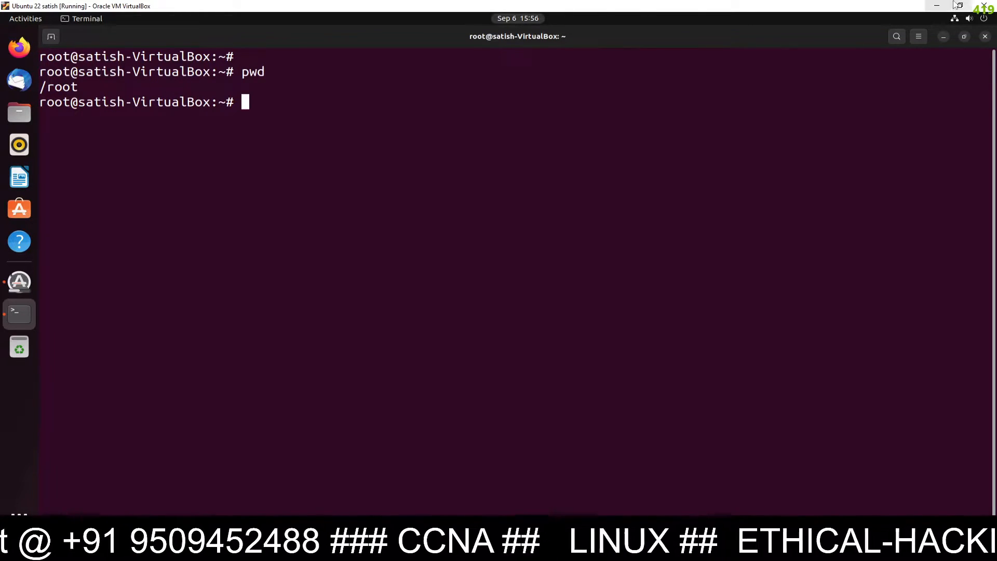
left_click(949, 37)
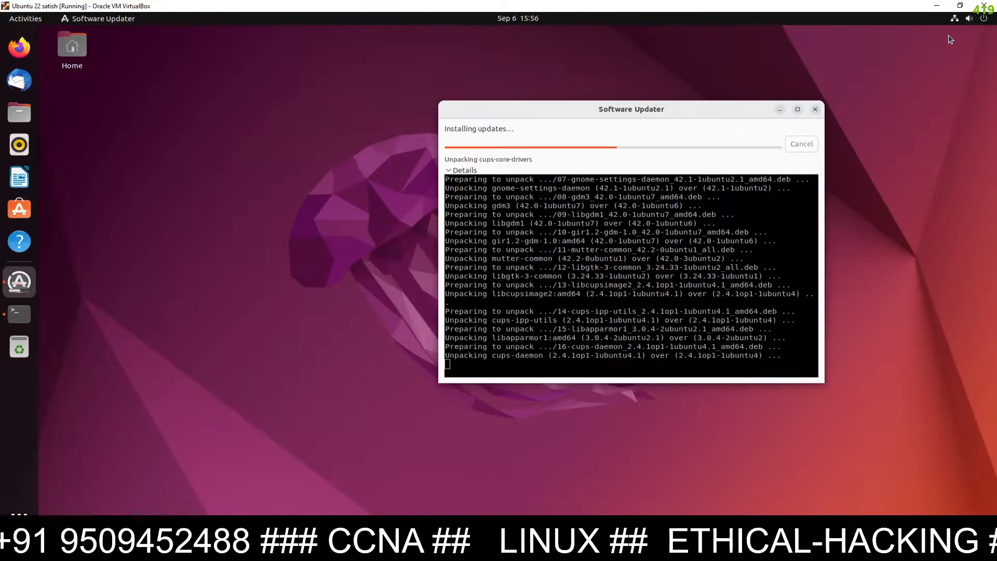
Launch System Monitor and view its Resources graphs maximized for CPU, memory and network
left_click(221, 281)
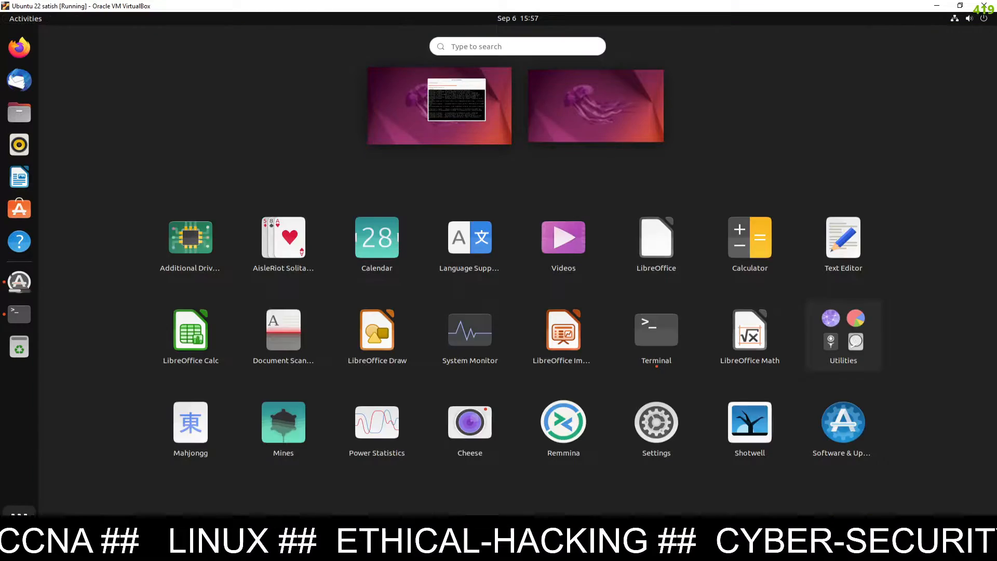
left_click(526, 67)
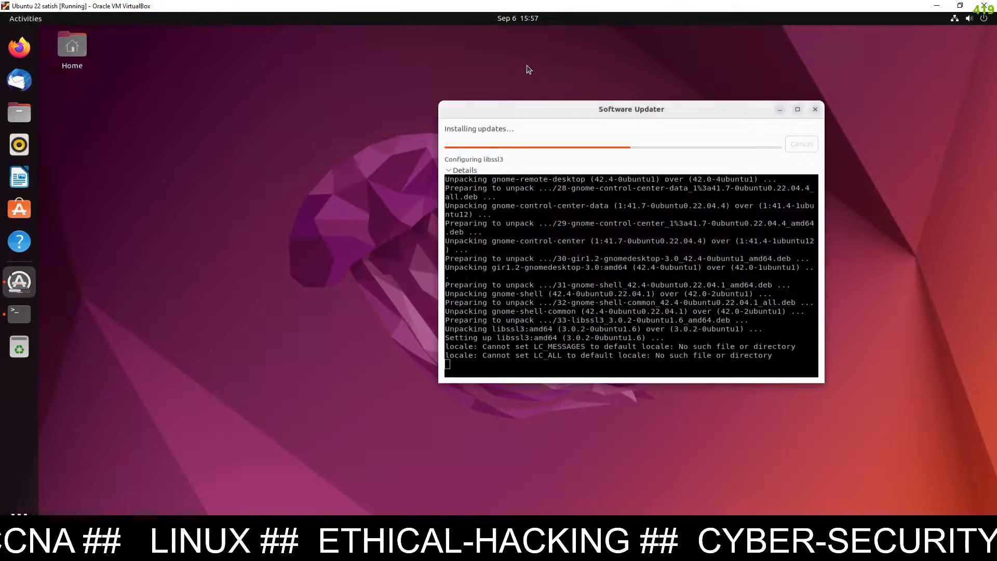
left_click(19, 521)
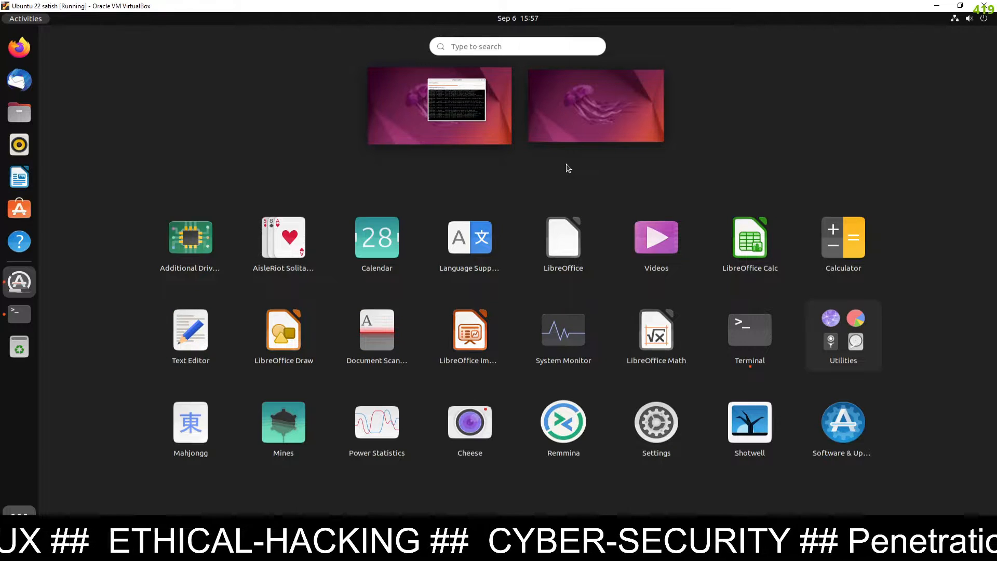
left_click(568, 348)
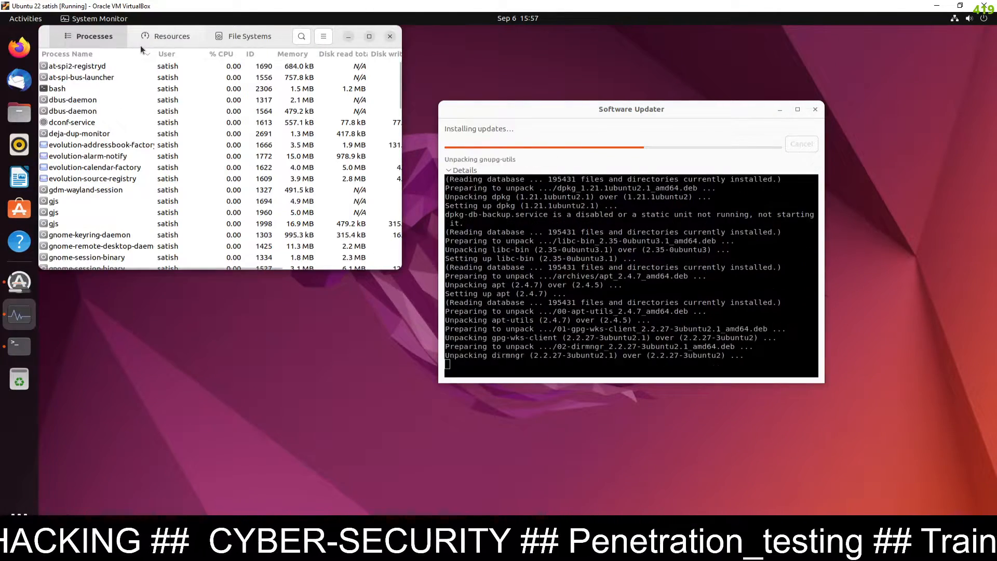
left_click(168, 36)
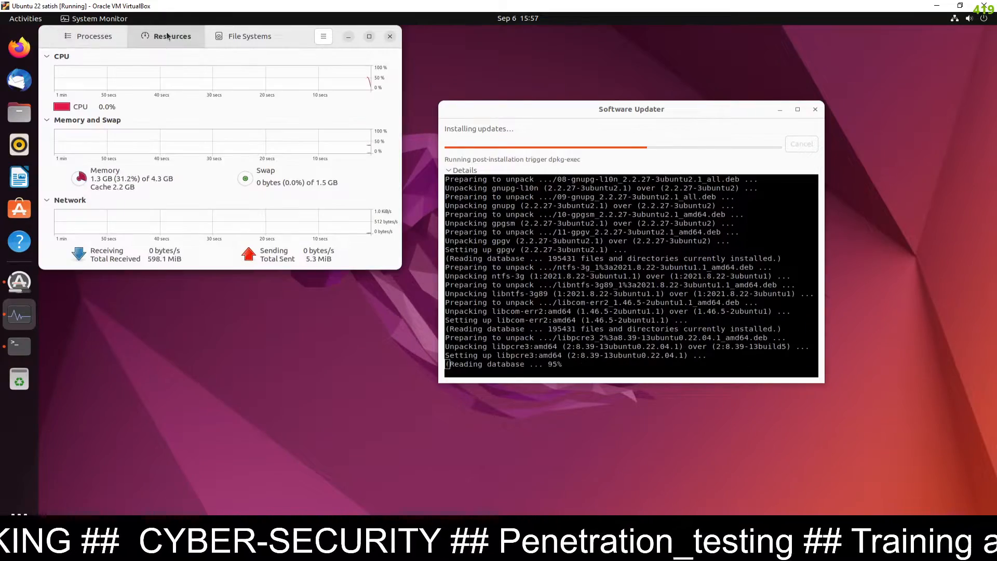
left_click(368, 37)
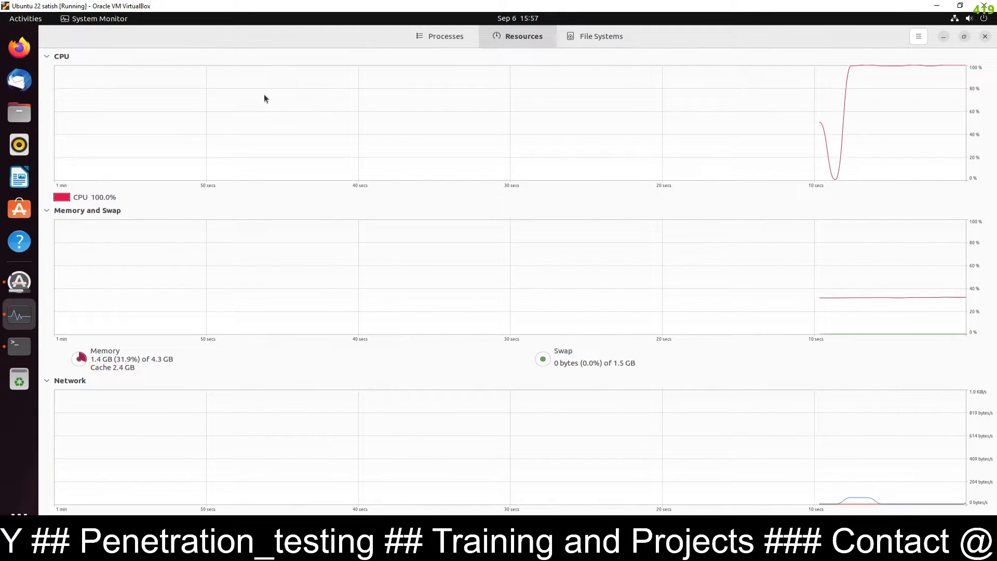
Close System Monitor and browse the application grid
left_click(984, 37)
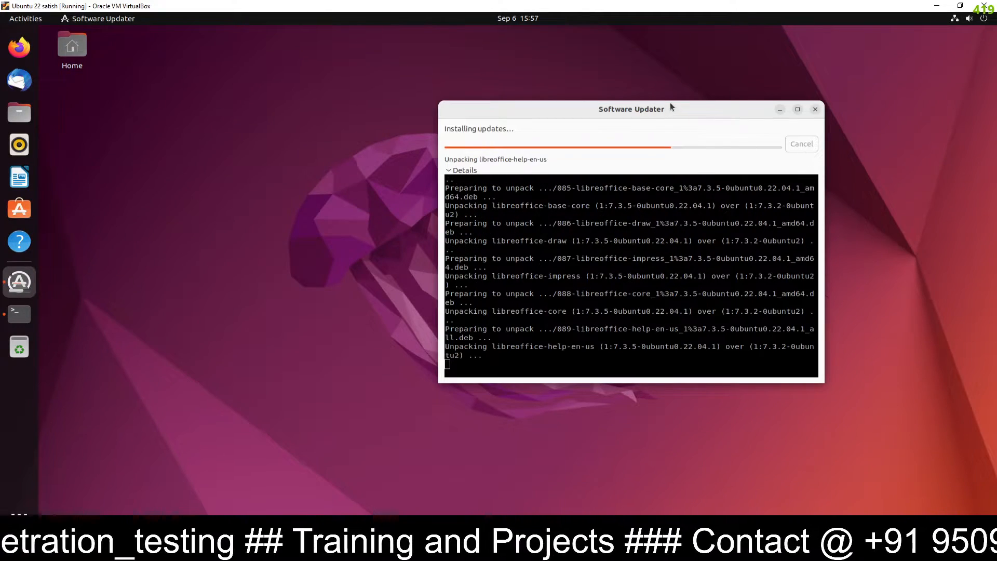
left_click(19, 513)
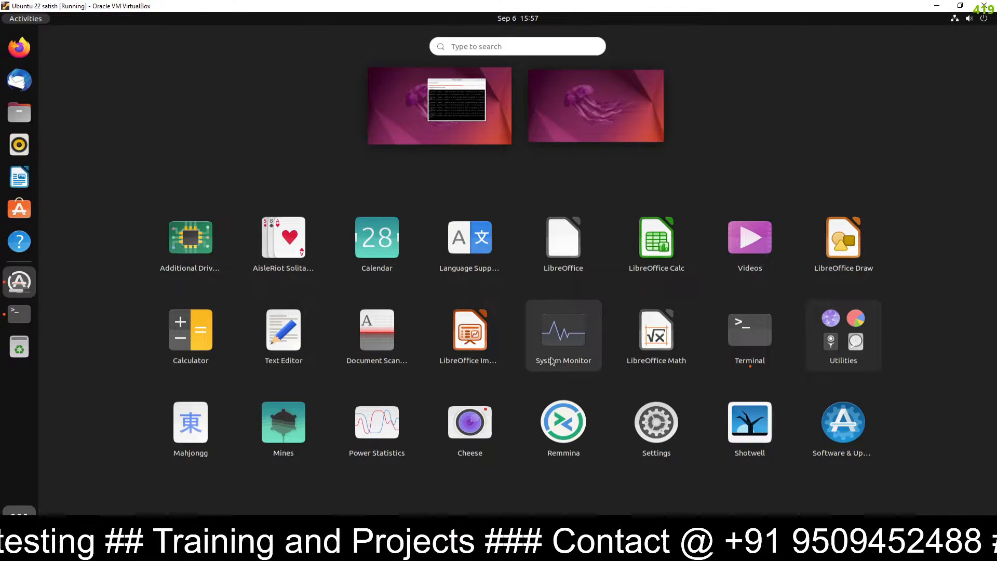
scroll(733, 343, "down", 1)
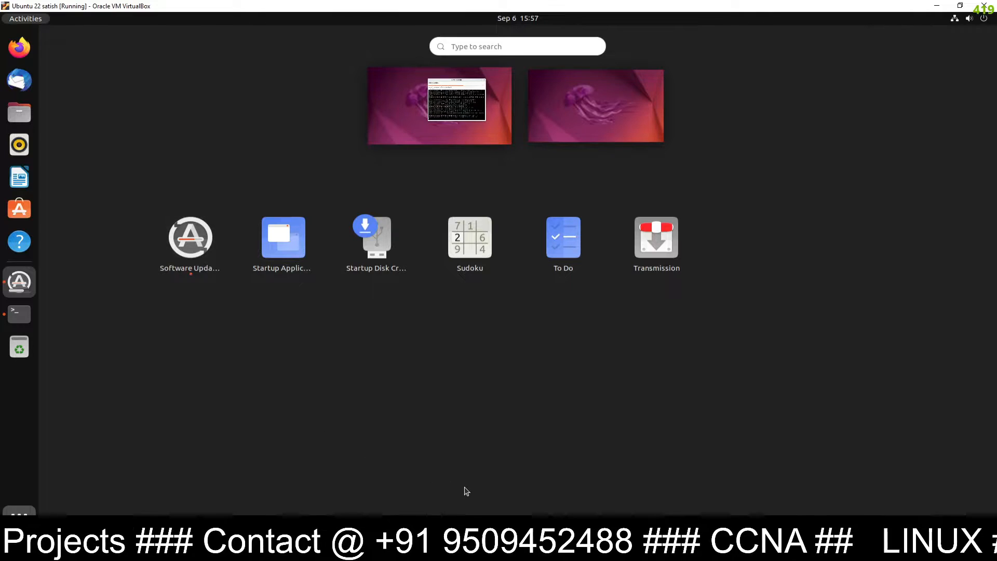
scroll(835, 347, "up", 1)
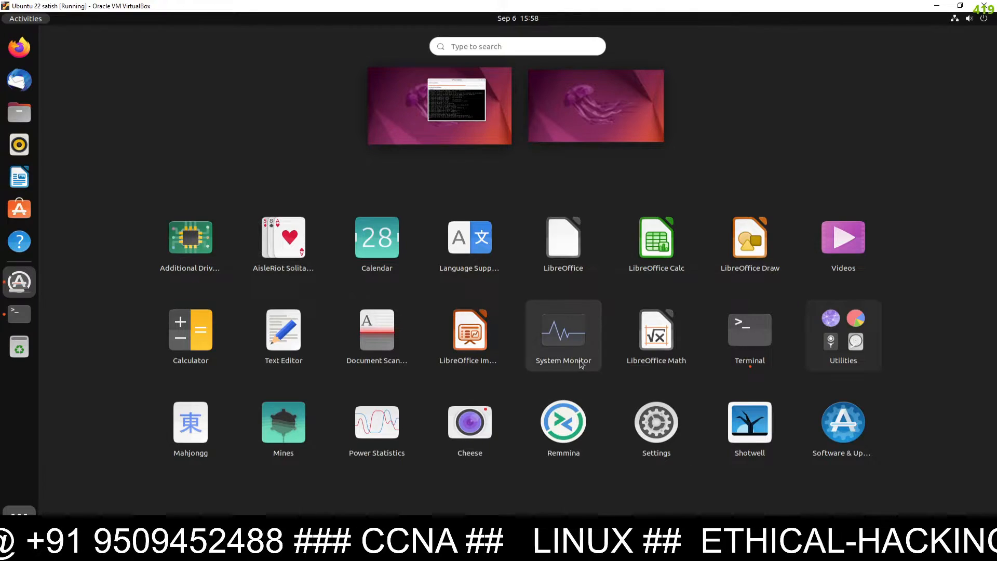
Open Settings and review the Bluetooth, Network, Displays and Online Accounts pages
left_click(651, 419)
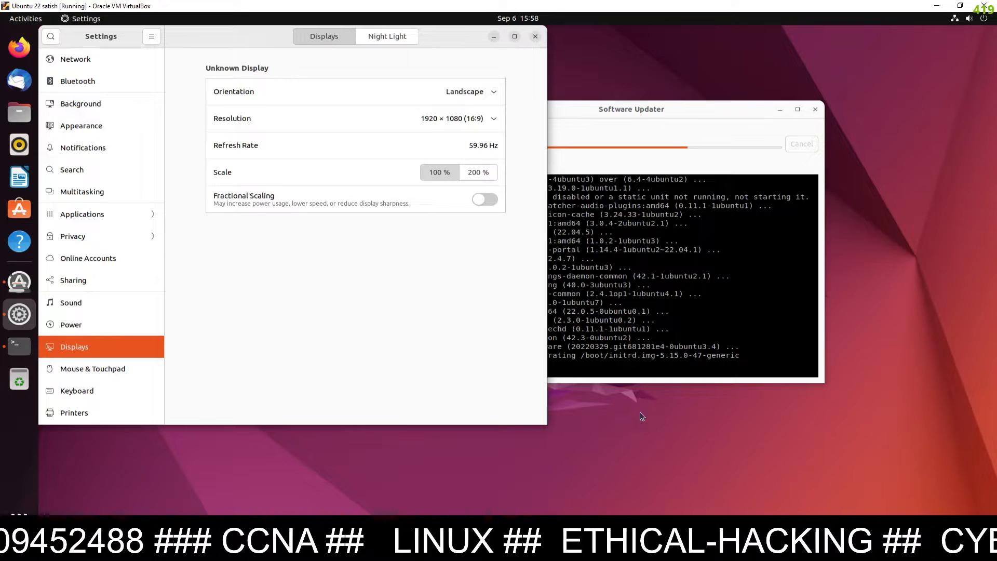
left_click(93, 81)
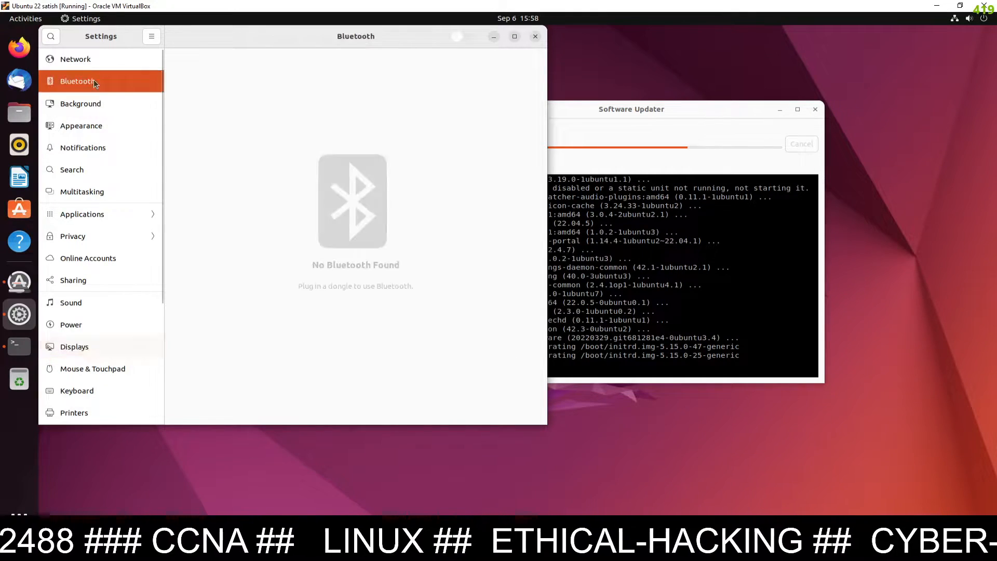
left_click(86, 61)
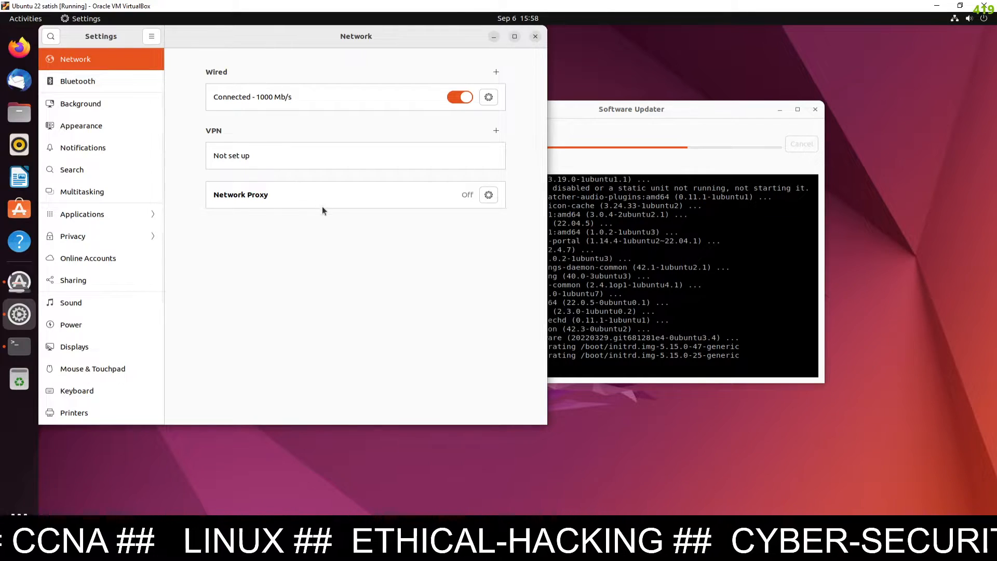
left_click(74, 347)
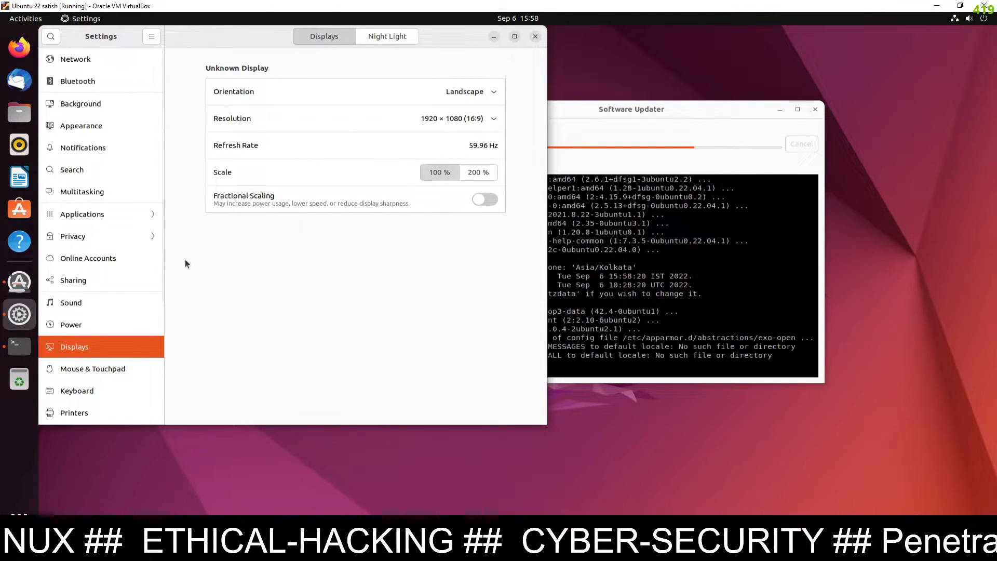
left_click(138, 266)
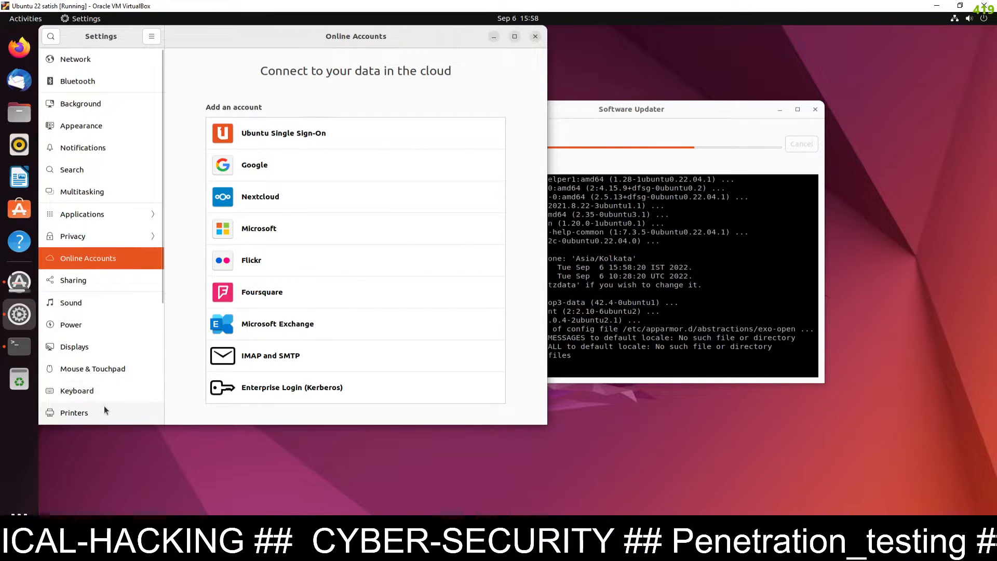
Review Keyboard, Mouse & Touchpad, Date & Time and Appearance settings, then close Settings
scroll(104, 406, "down", 5)
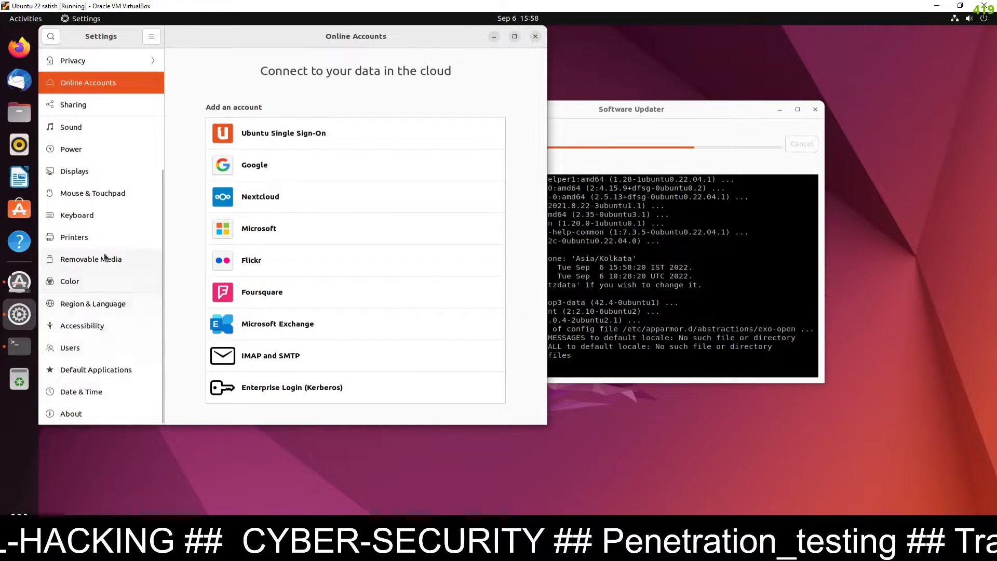
left_click(87, 214)
left_click(88, 191)
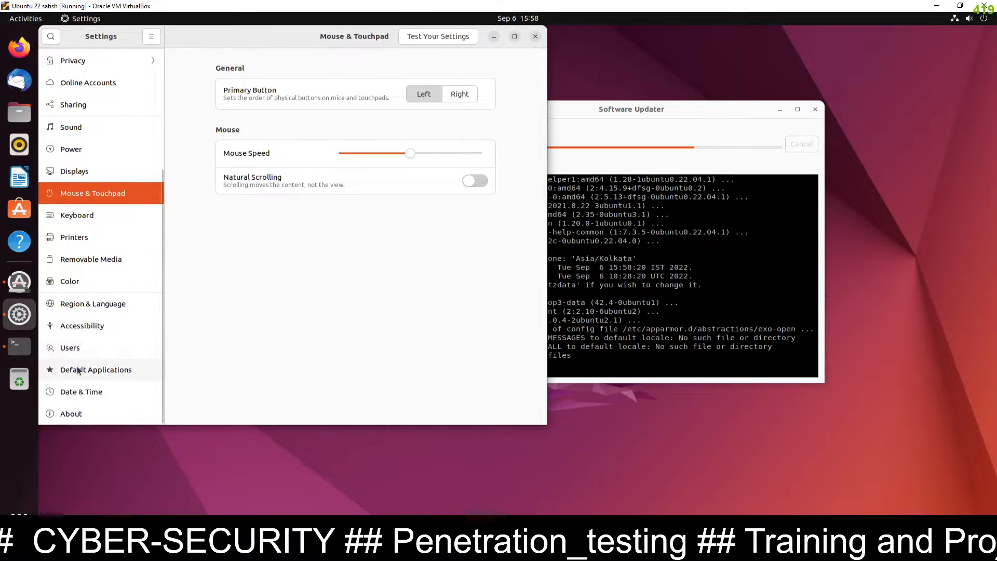
left_click(80, 392)
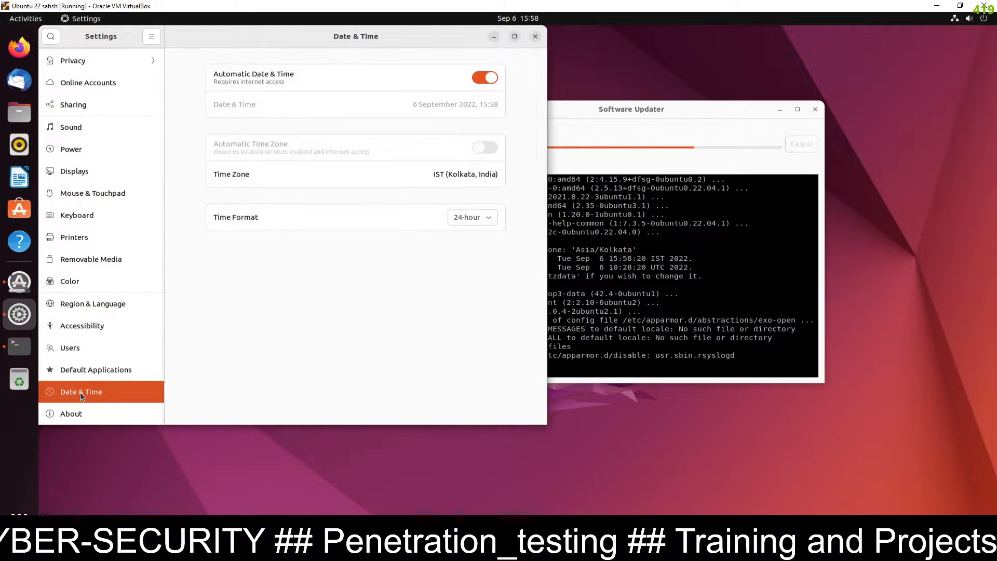
scroll(109, 228, "up", 5)
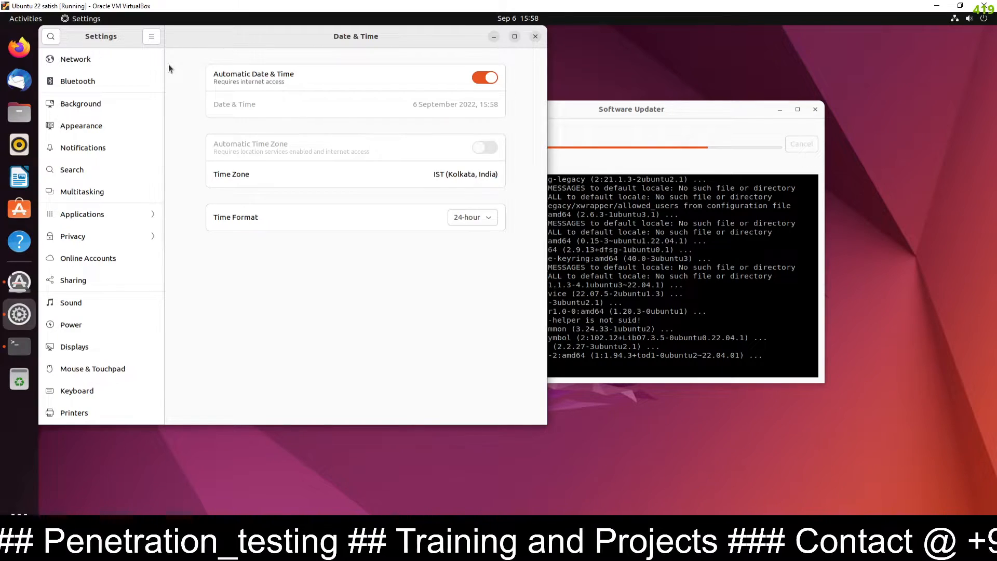
left_click(85, 129)
scroll(360, 289, "down", 2)
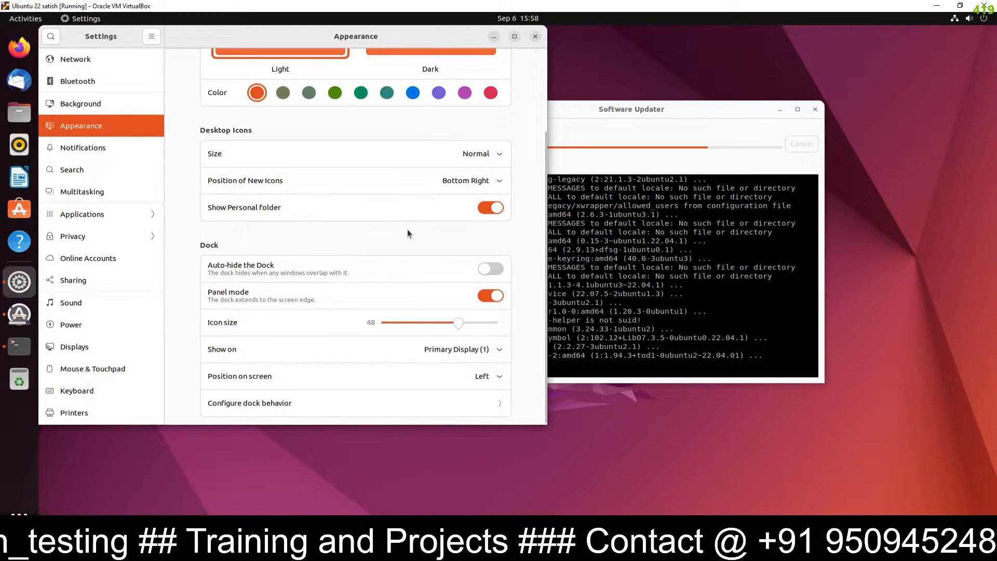
scroll(407, 233, "up", 1)
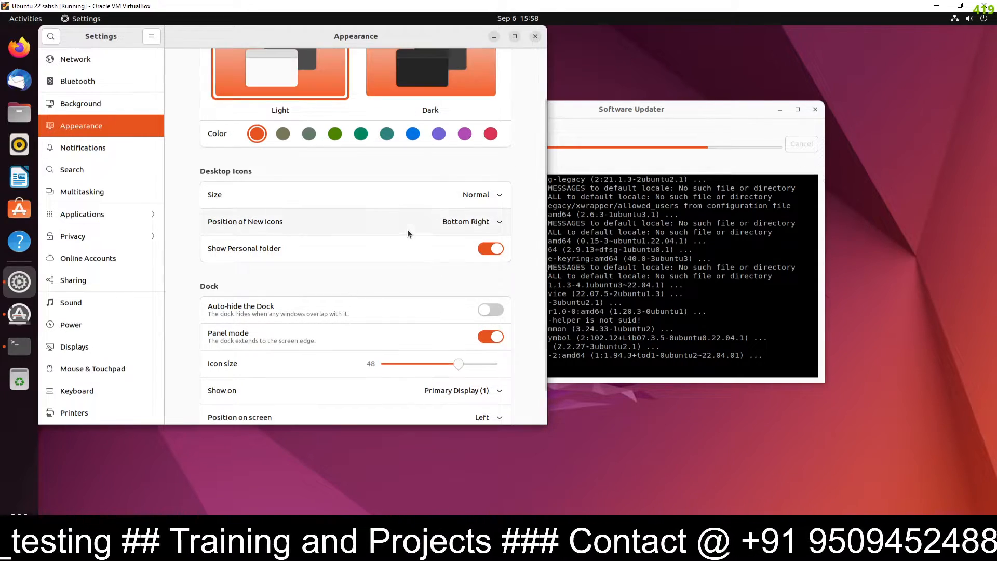
left_click(535, 38)
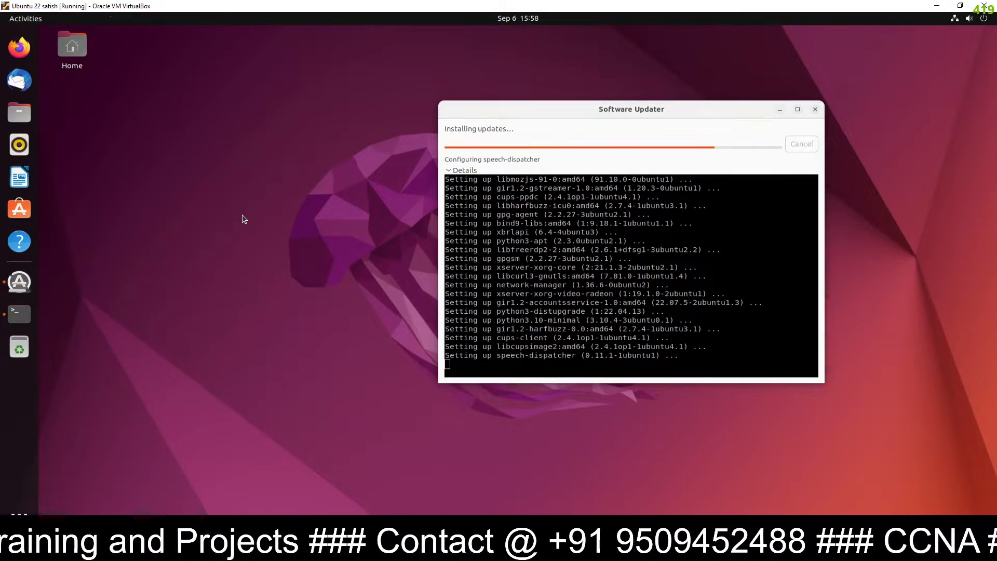
Run apt install conky, then cancel it with Ctrl+C while it waits for the dpkg lock
left_click(11, 312)
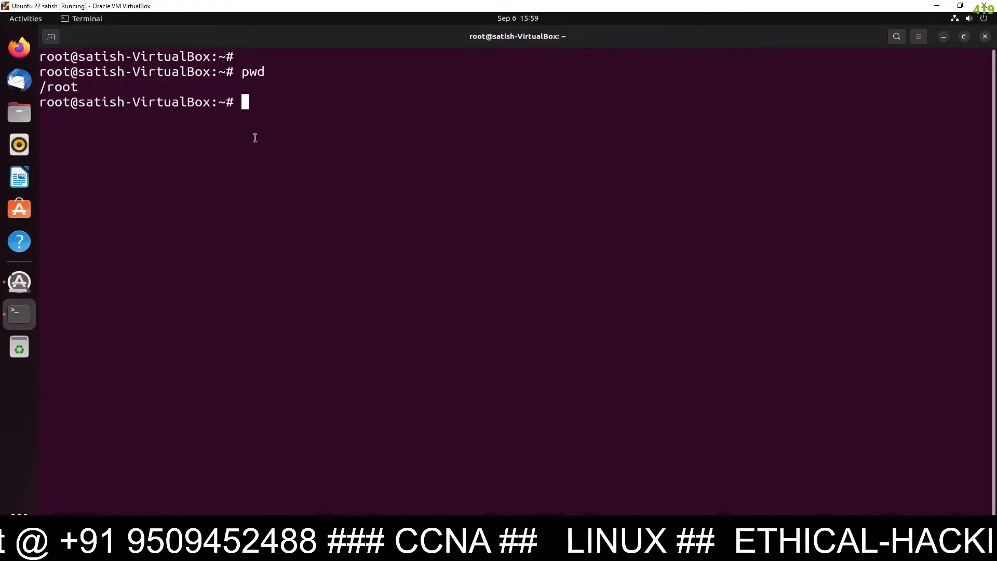
type("ap")
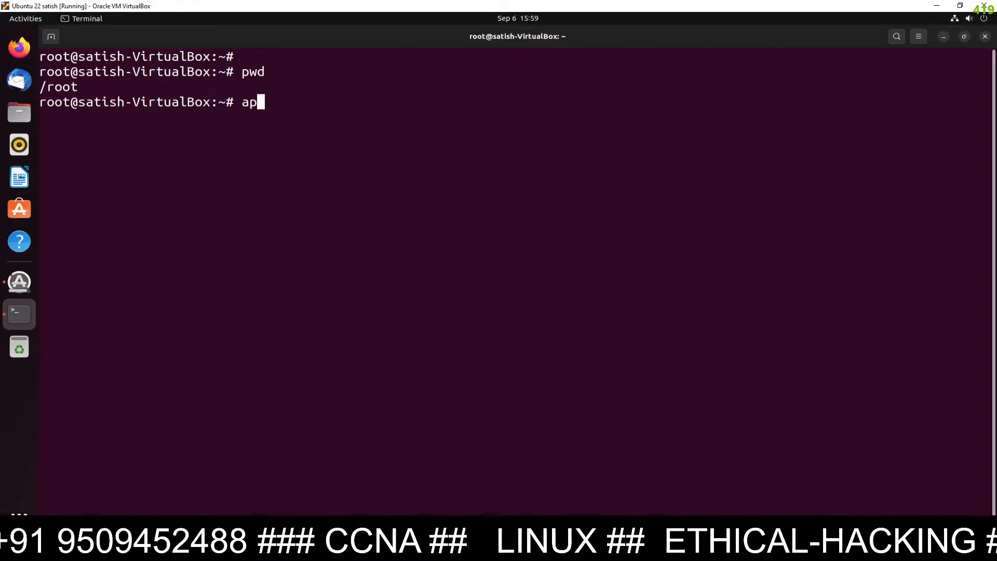
type("t insta")
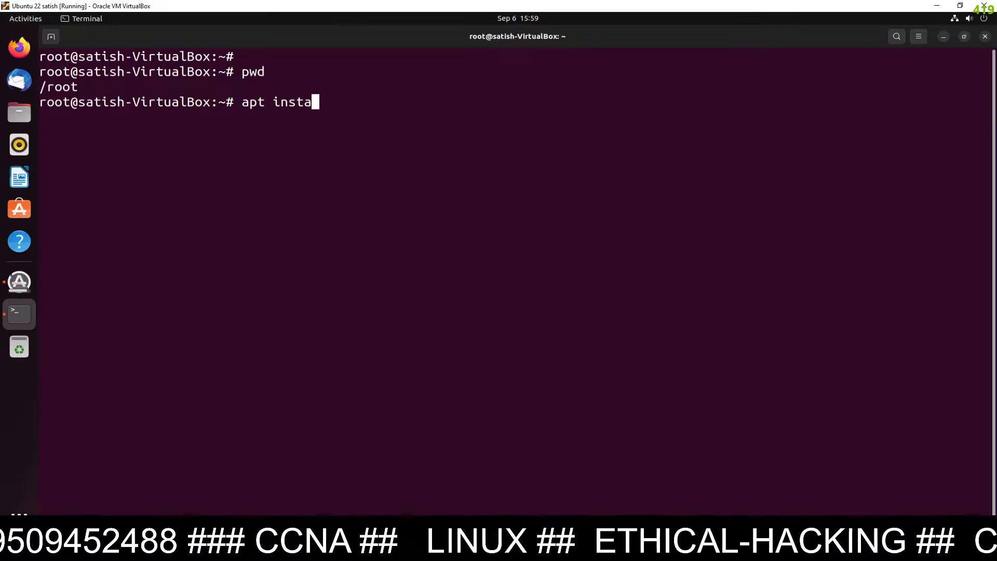
type("ll conky")
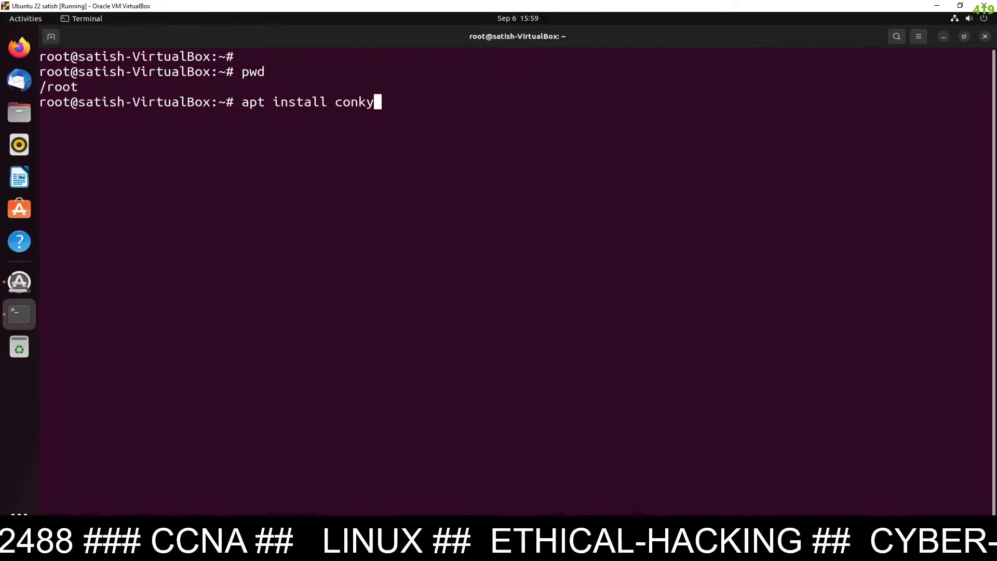
key("Return")
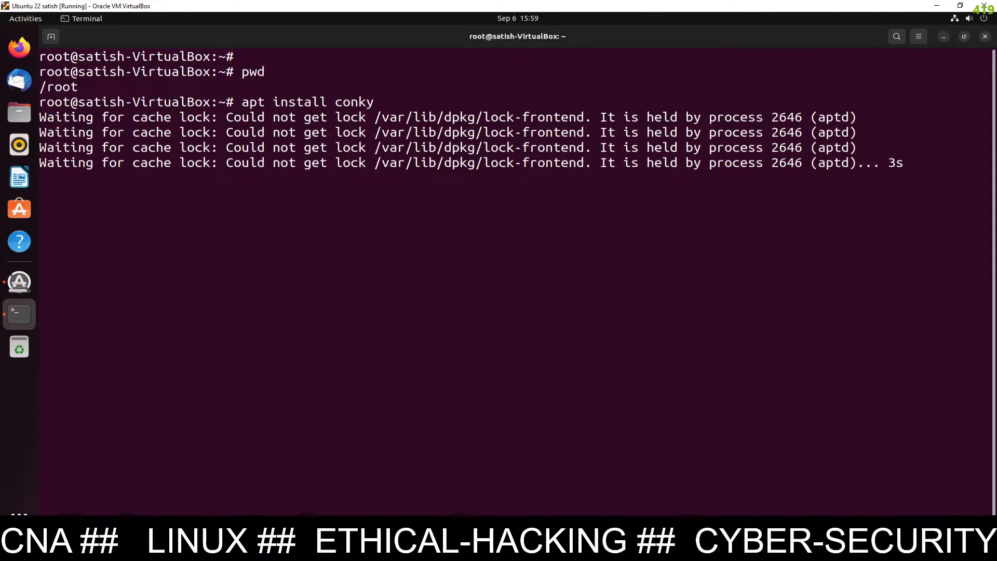
key("ctrl+c")
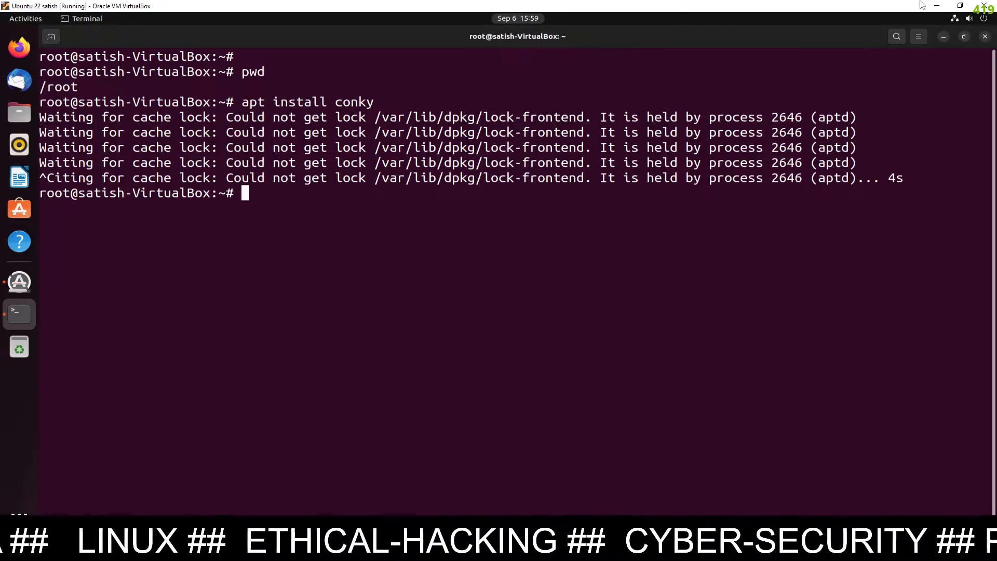
Minimize the terminal to watch Software Updater finish installing updates
left_click(944, 37)
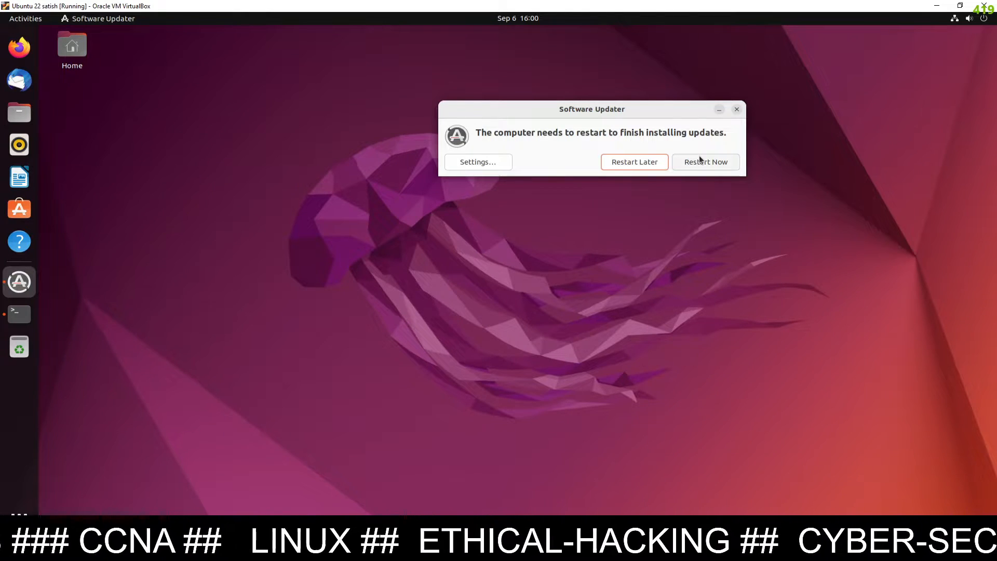
Choose Restart Later and refresh the package lists with apt update in the terminal
left_click(629, 164)
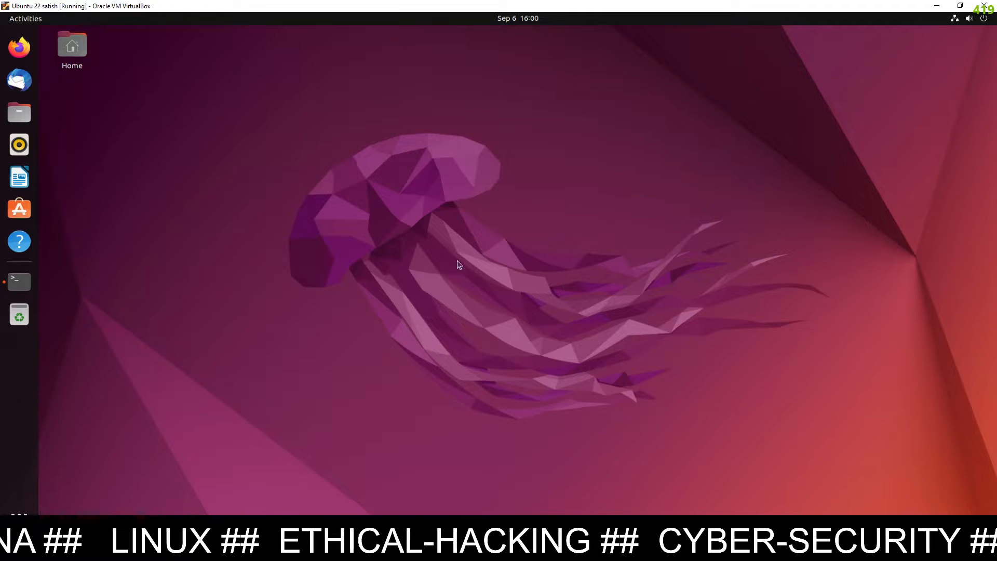
left_click(20, 283)
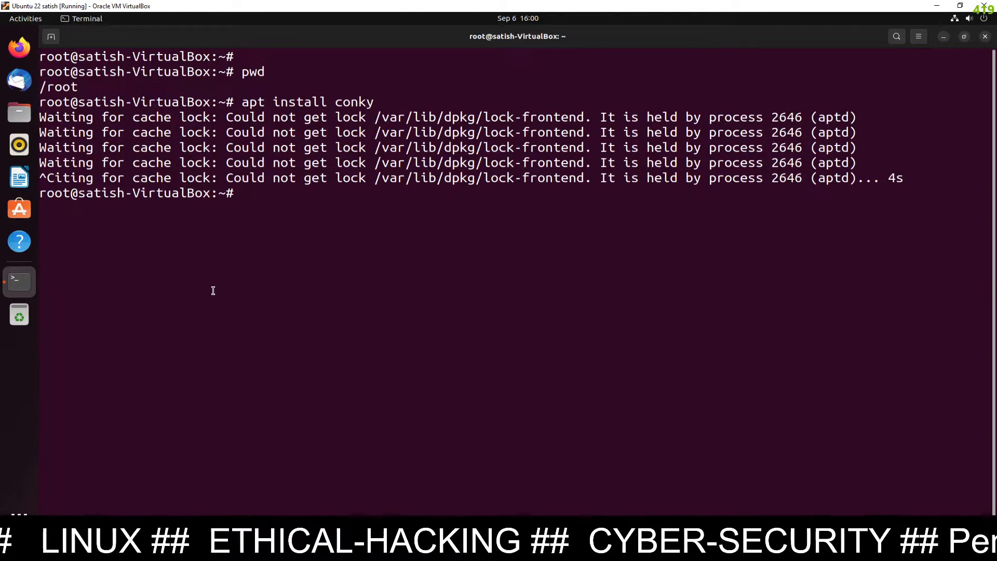
key("Up")
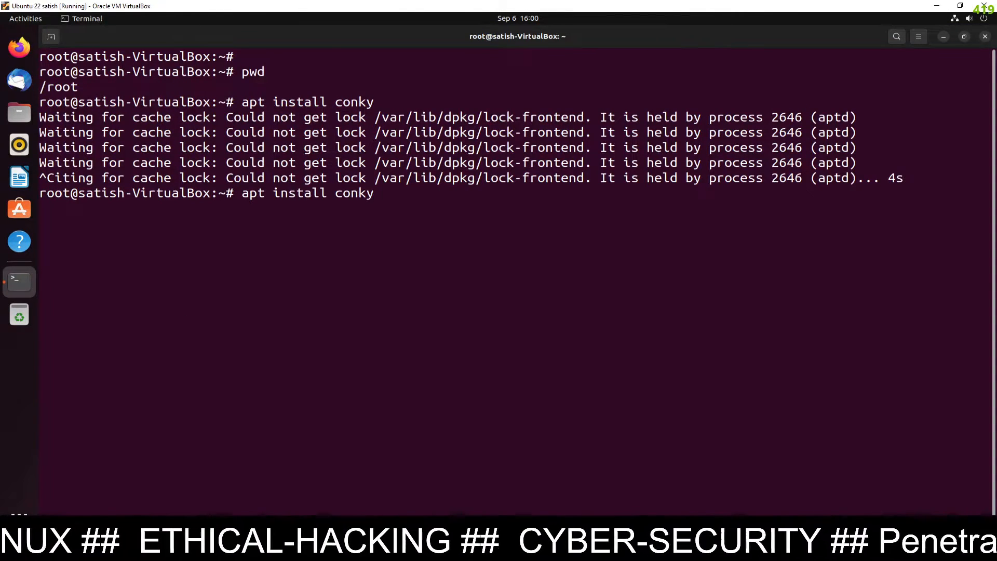
key("BackSpace")
key("BackSpace")
key("BackSpace")
key("BackSpace")
key("BackSpace")
key("BackSpace")
key("BackSpace")
key("BackSpace")
key("BackSpace")
key("BackSpace")
key("BackSpace")
key("BackSpace")
key("BackSpace")
key("BackSpace")
key("BackSpace")
key("BackSpace")
key("BackSpace")
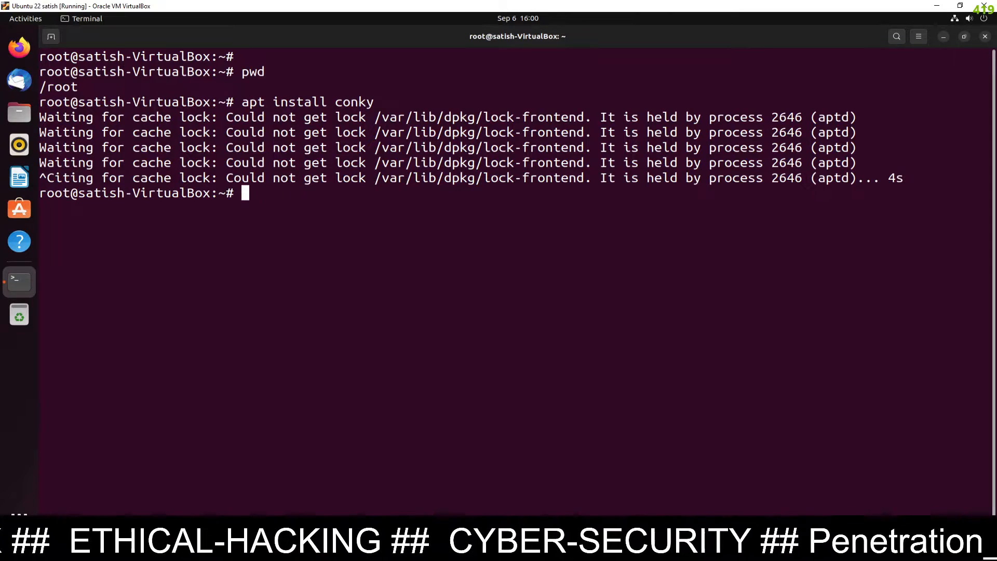
type("apt u")
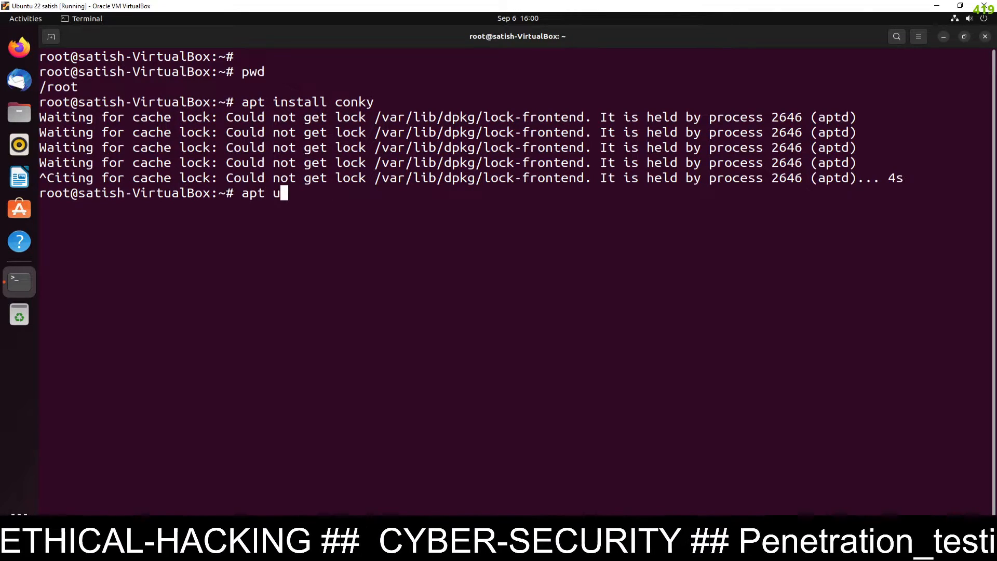
type("pdate")
key("Return")
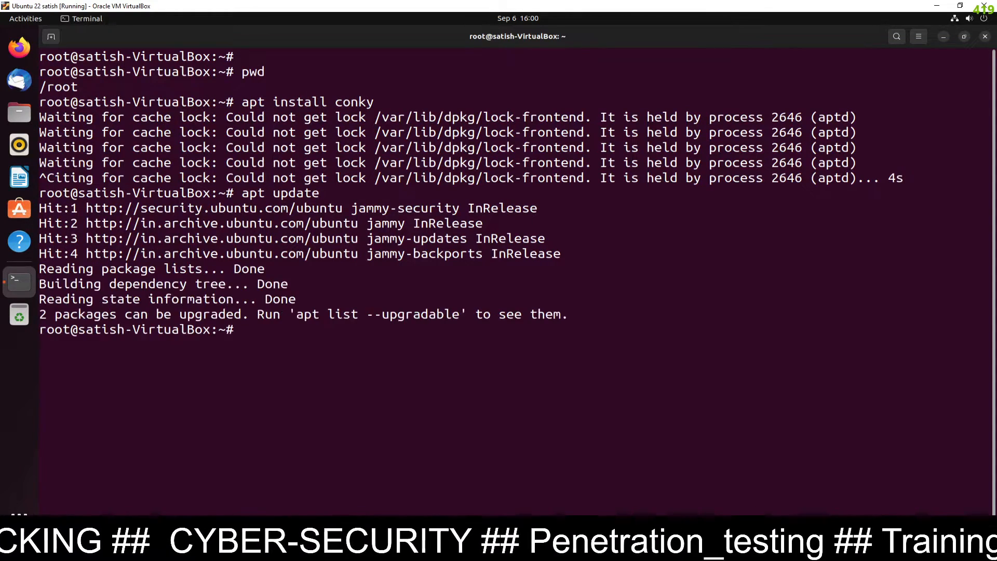
Install conky with apt install conky, confirming with y
key("Up")
key("Up")
key("Return")
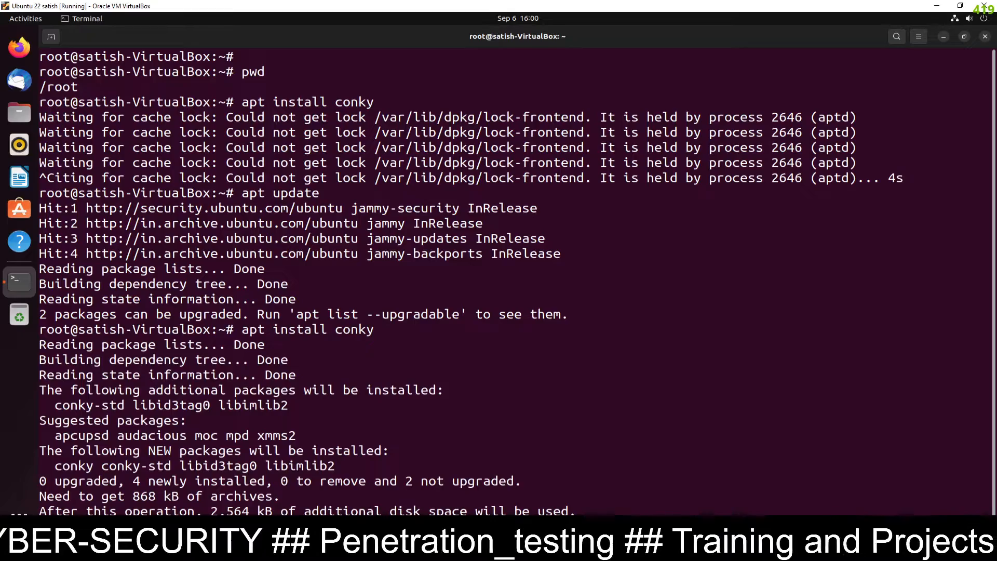
type("y")
key("Return")
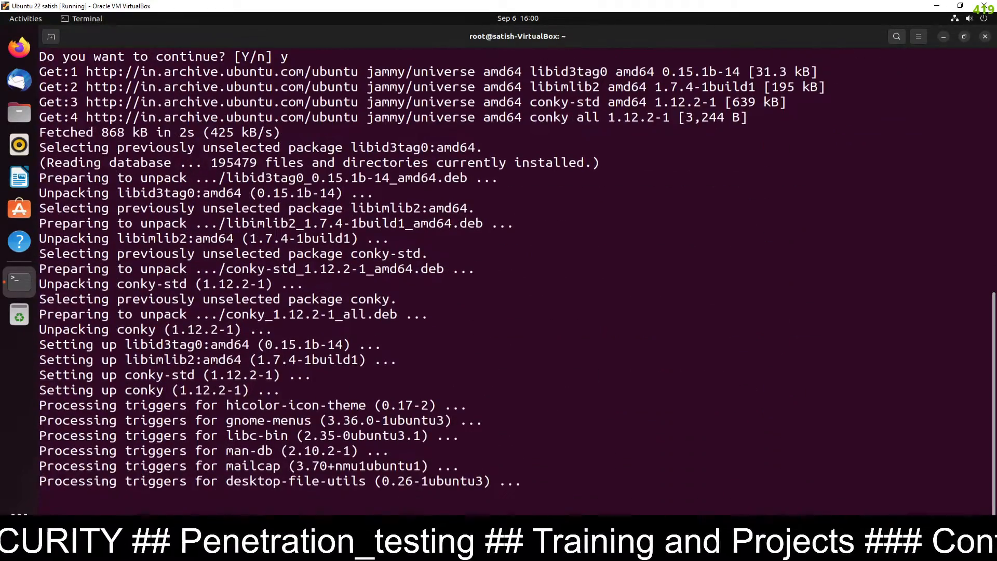
Install nmap with apt install nmap, confirming with y
key("Up")
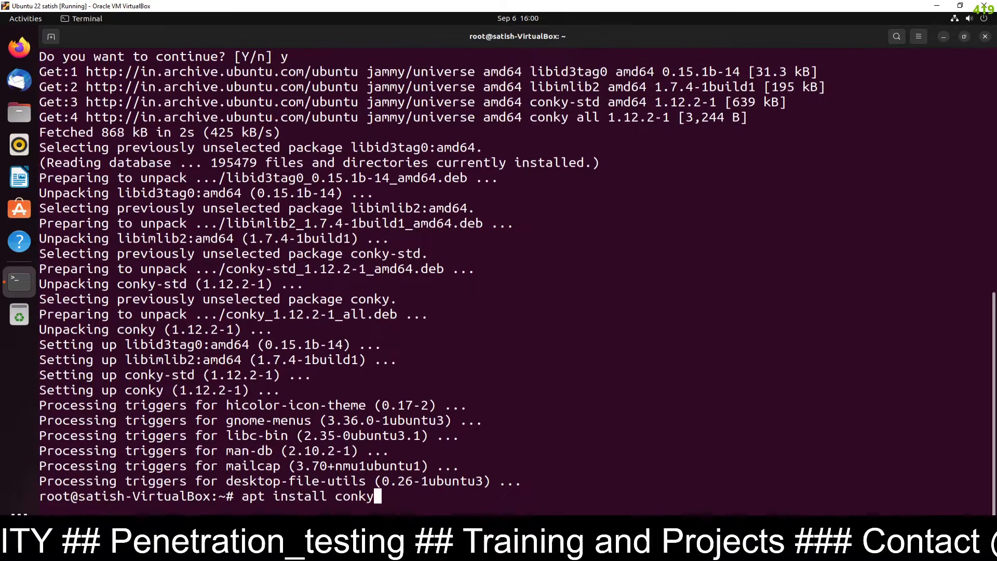
key("BackSpace")
key("BackSpace")
key("BackSpace")
key("BackSpace")
key("BackSpace")
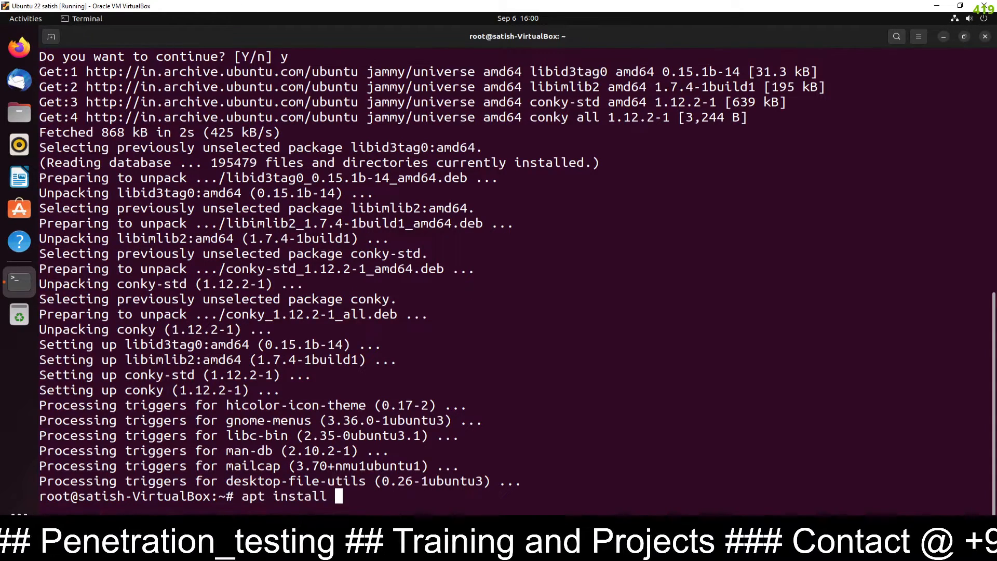
type("nmap")
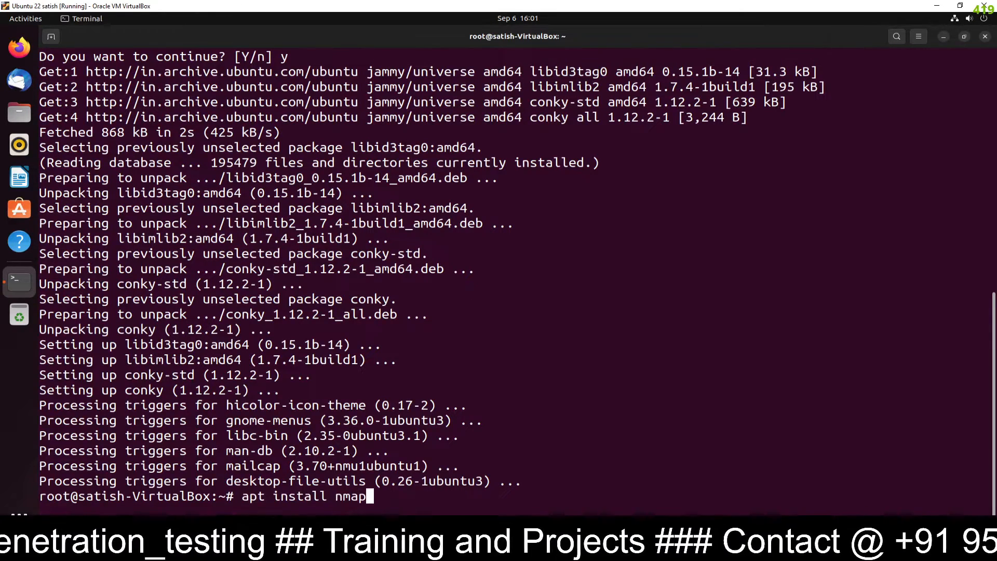
key("Return")
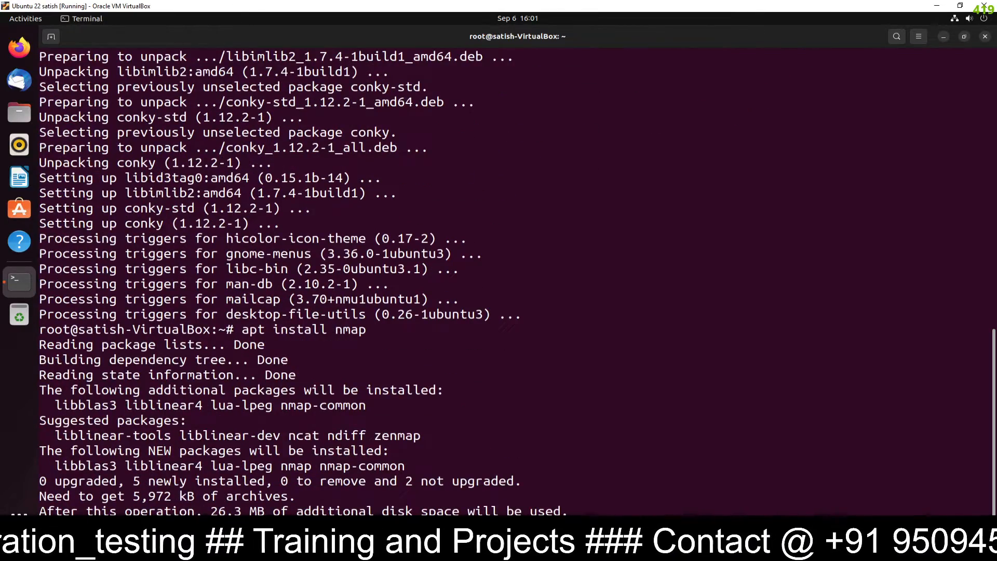
type("y")
key("Return")
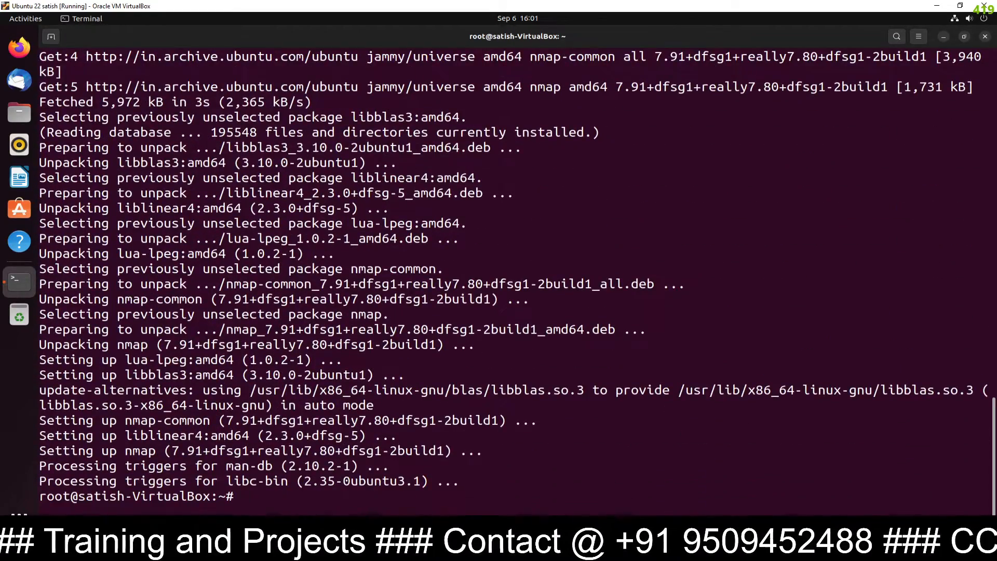
Clear the screen and install net-tools with apt install net-tools
type("clear")
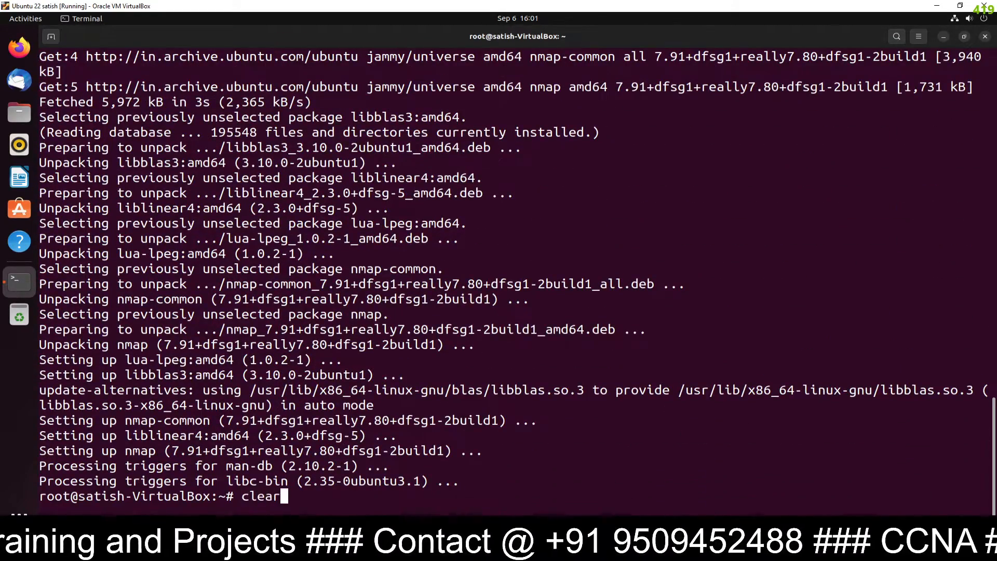
key("Return")
key("Return")
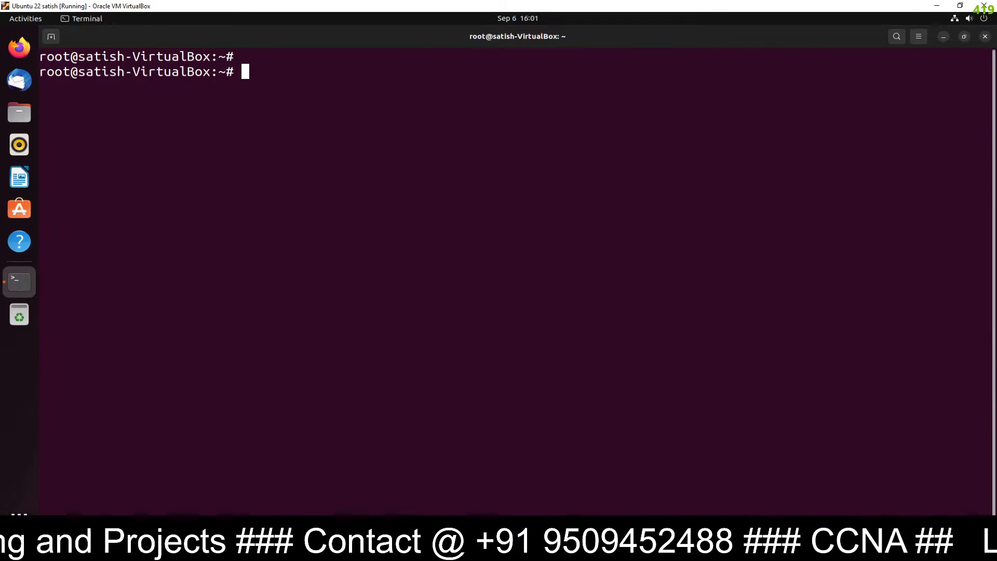
type("apt ")
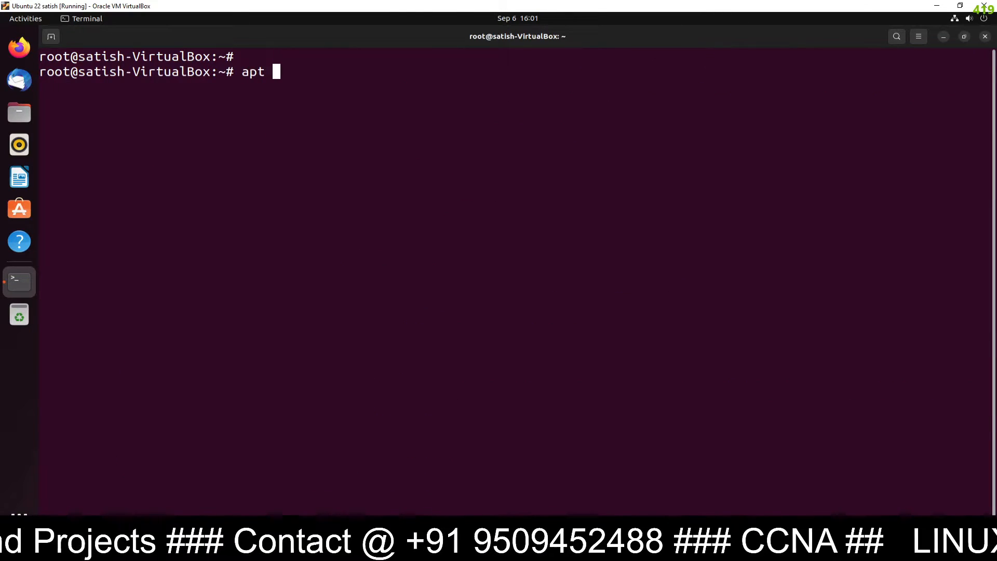
type("install ")
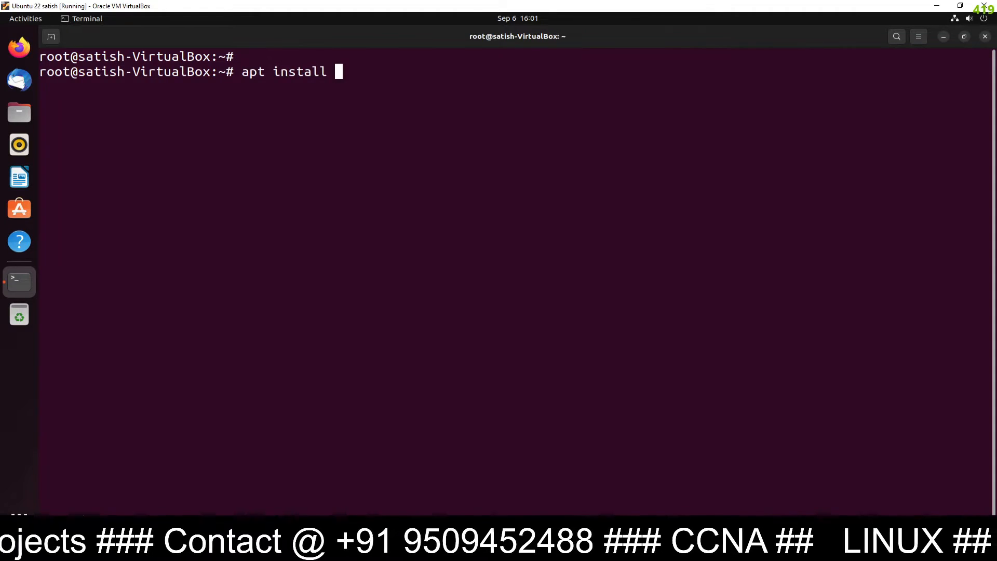
type("net-to")
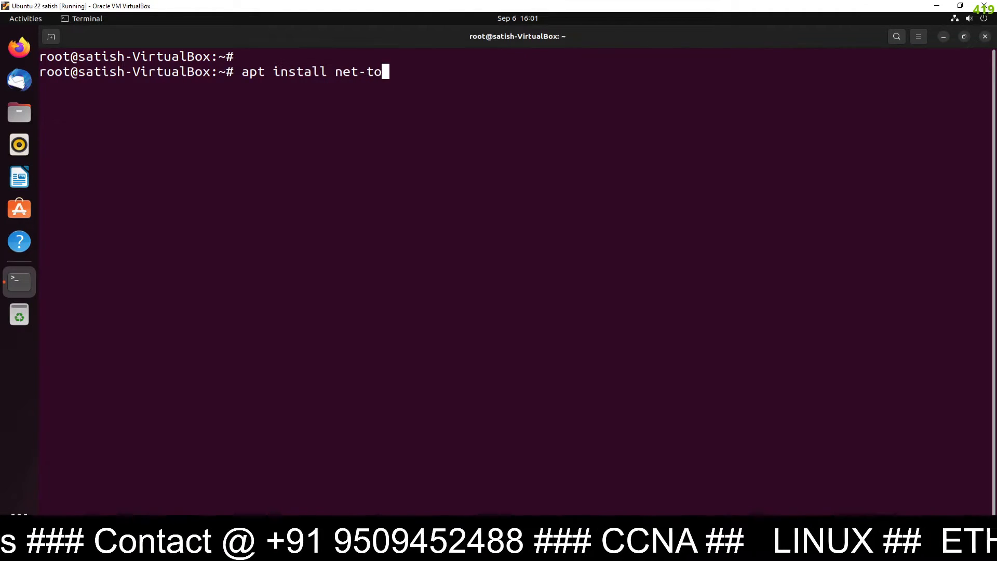
type("ols")
key("Return")
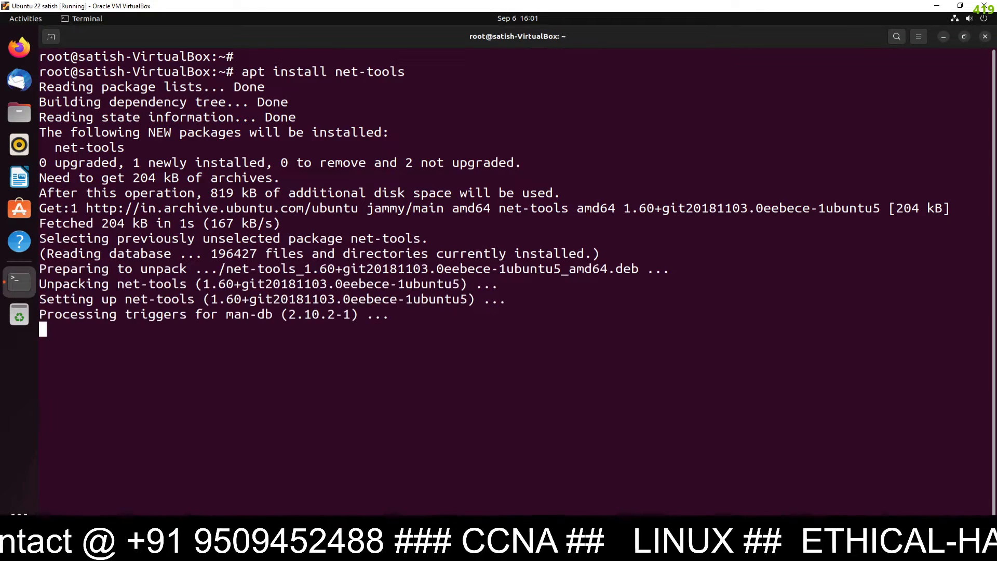
Clear the terminal and run ifconfig to list the network interfaces
type("cle")
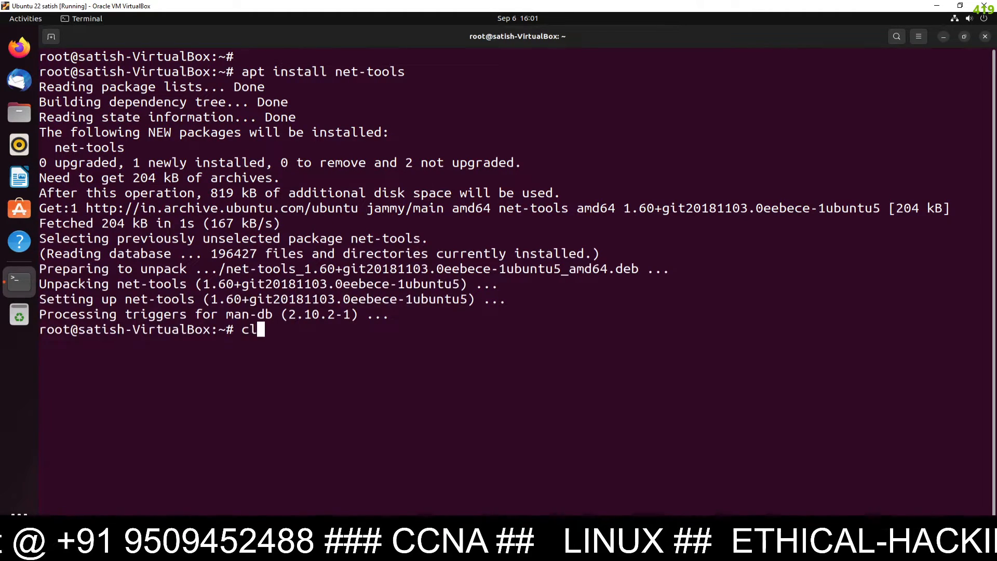
type("ar")
key("Return")
type("if")
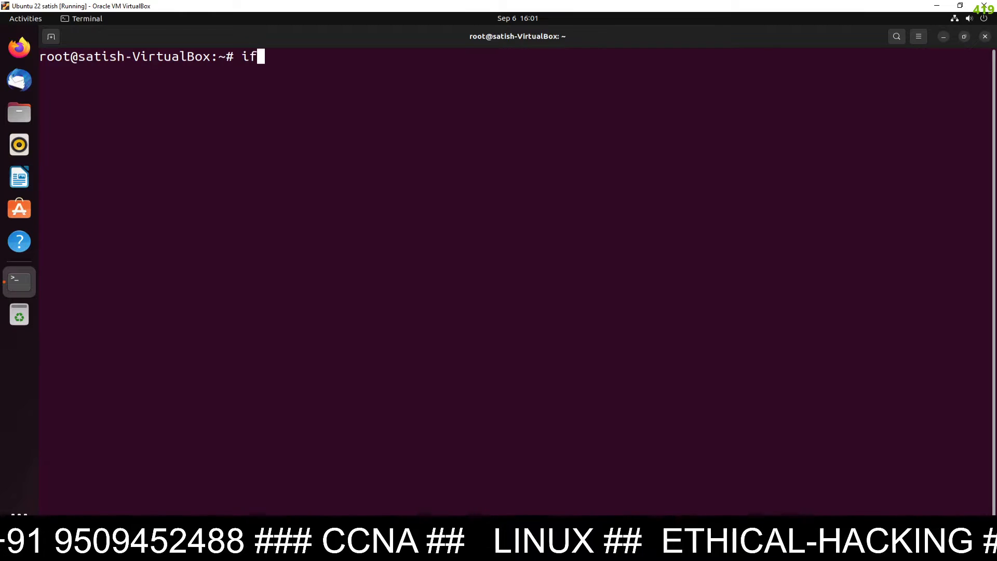
type("config")
key("Return")
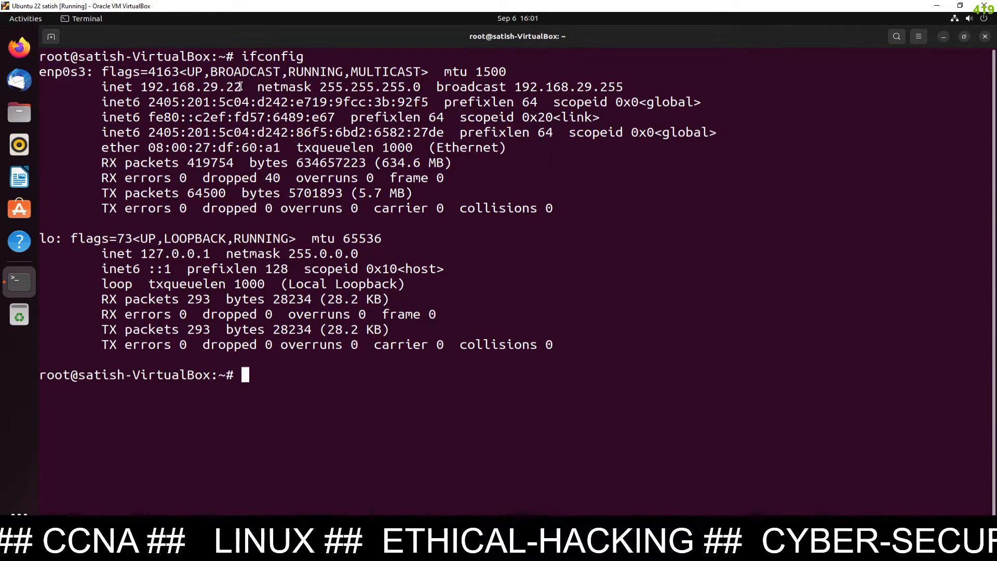
Select the enp0s3 address 192.168.29.22, deselect it, and minimize the terminal
left_click_drag(40, 69, 242, 88)
left_click_drag(120, 77, 140, 88)
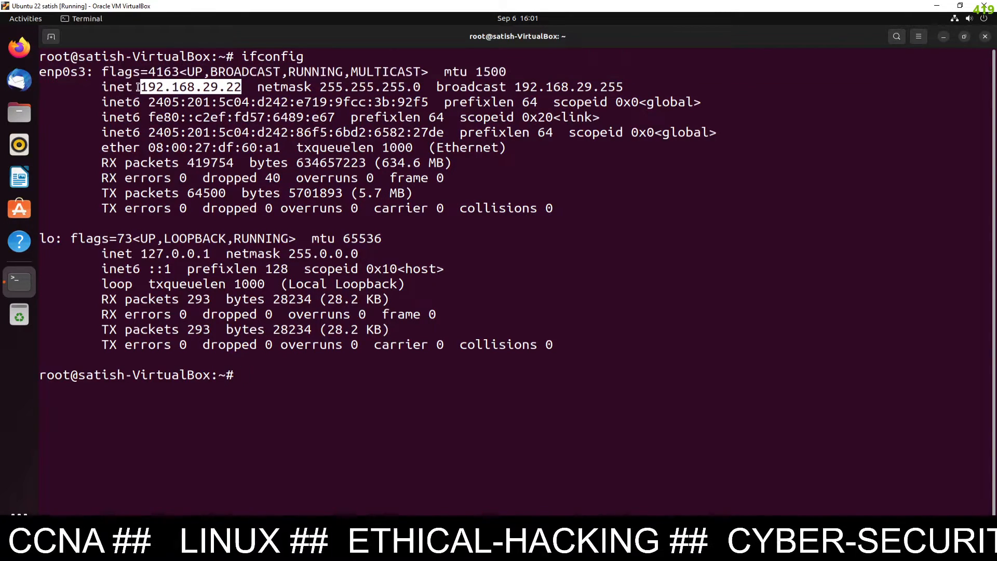
left_click(235, 329)
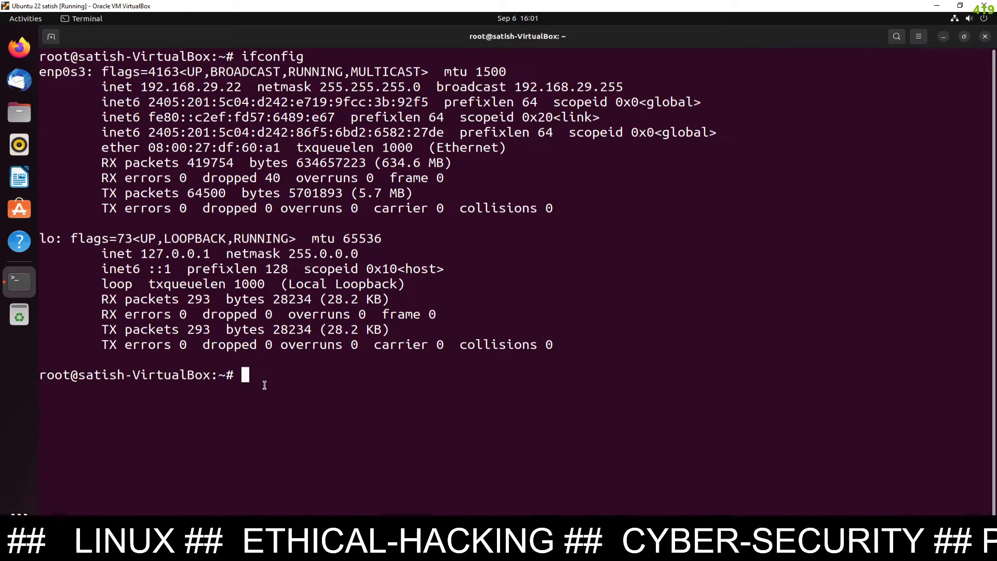
type("c")
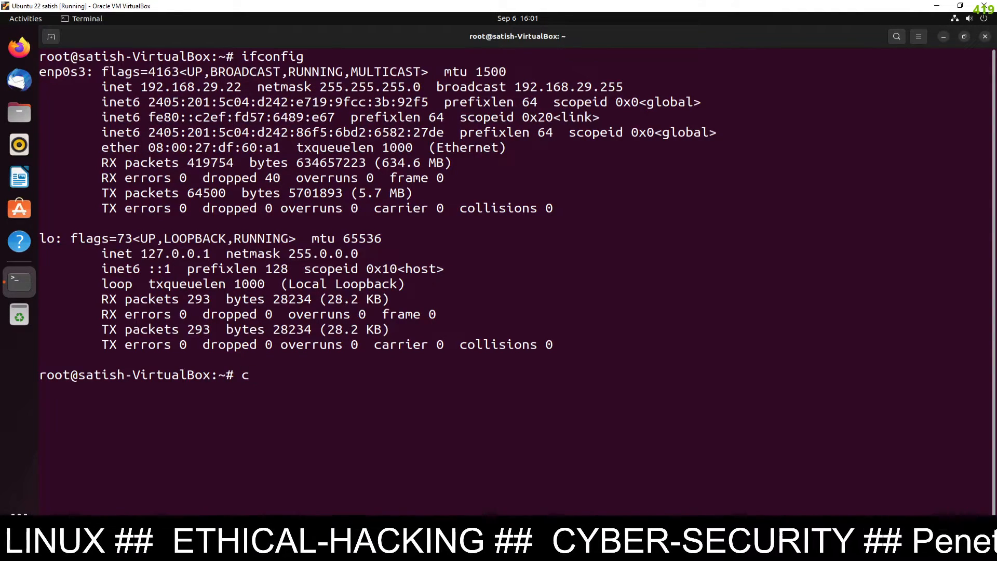
left_click(943, 36)
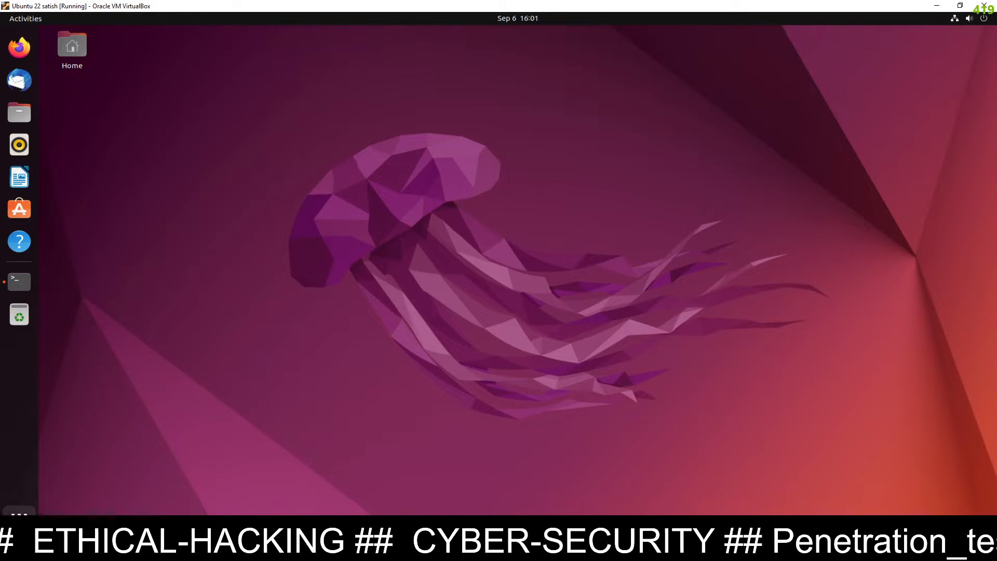
Launch conky from the applications search to show its uptime, RAM and disk widget
left_click(19, 513)
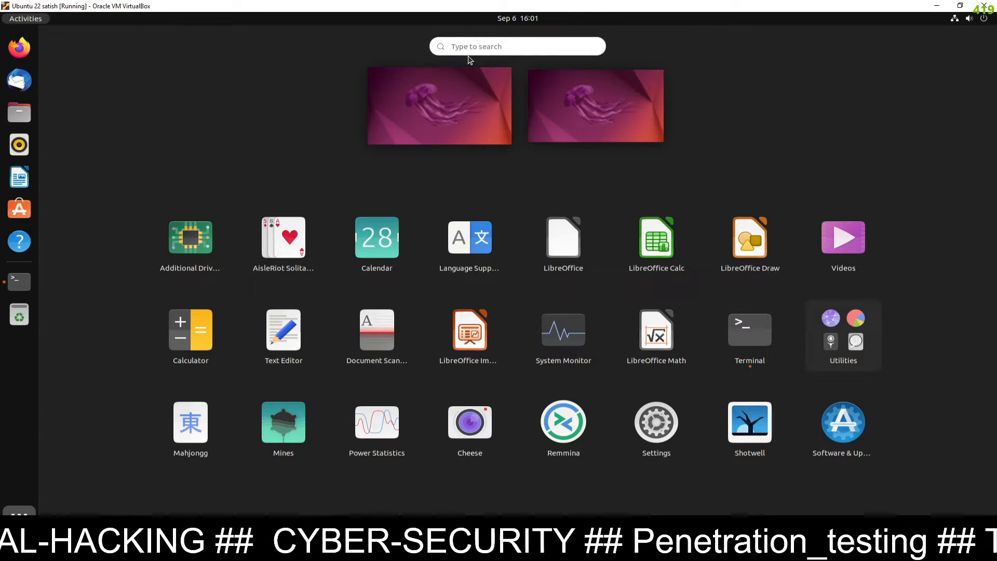
type("d")
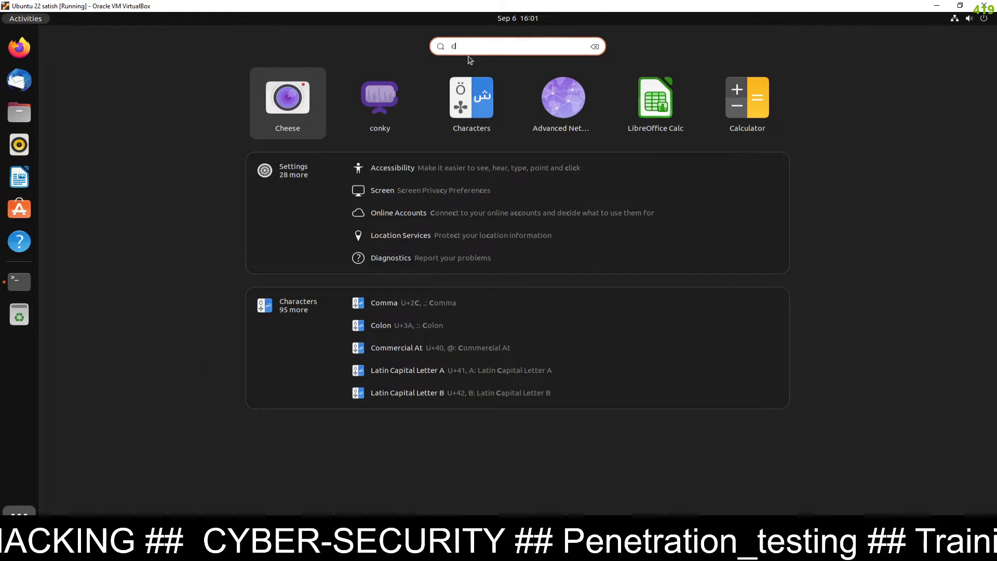
left_click(379, 104)
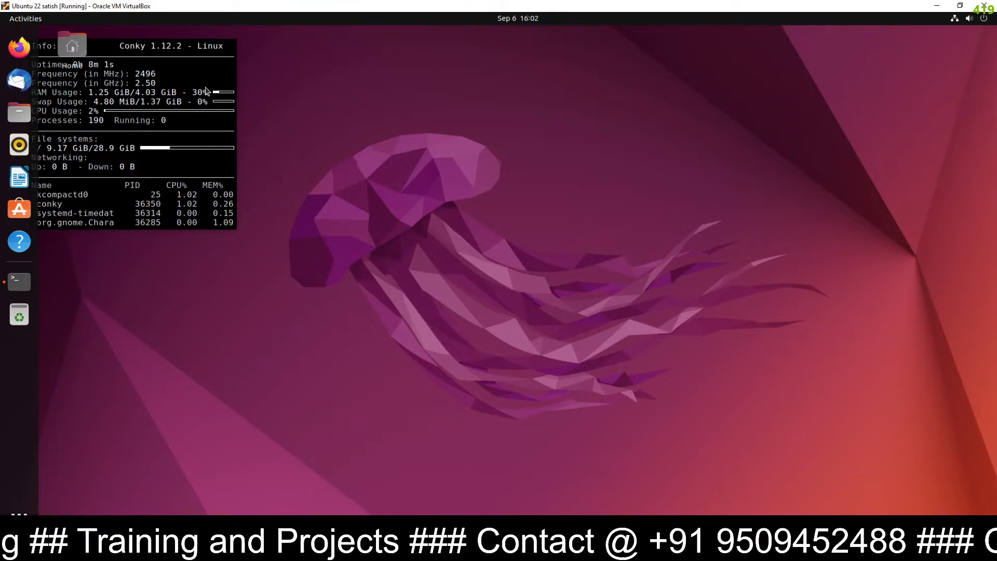
In the cleared terminal, list the detected driver devices with 'ubuntu-drivers devices'
left_click(19, 282)
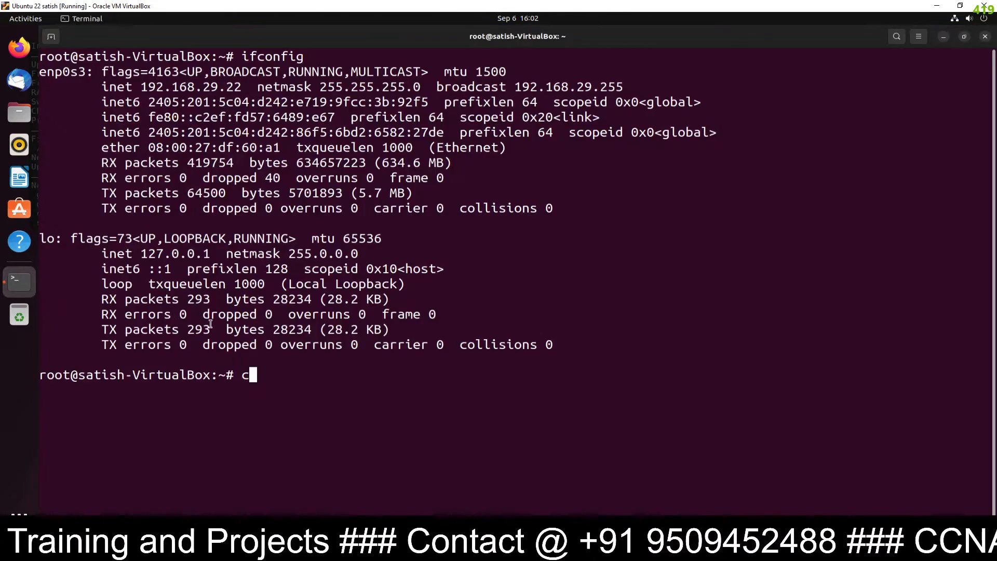
type("c")
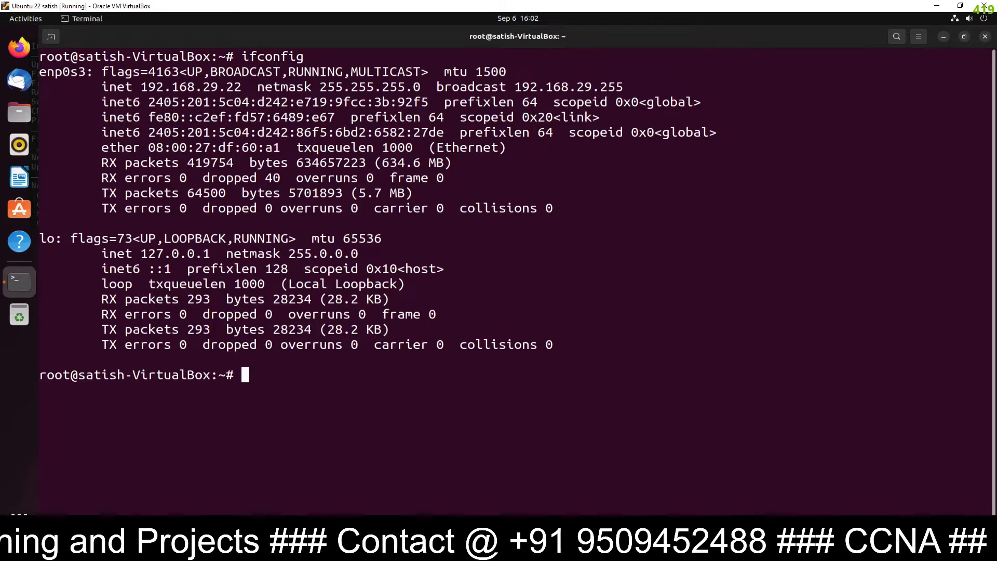
type("lear")
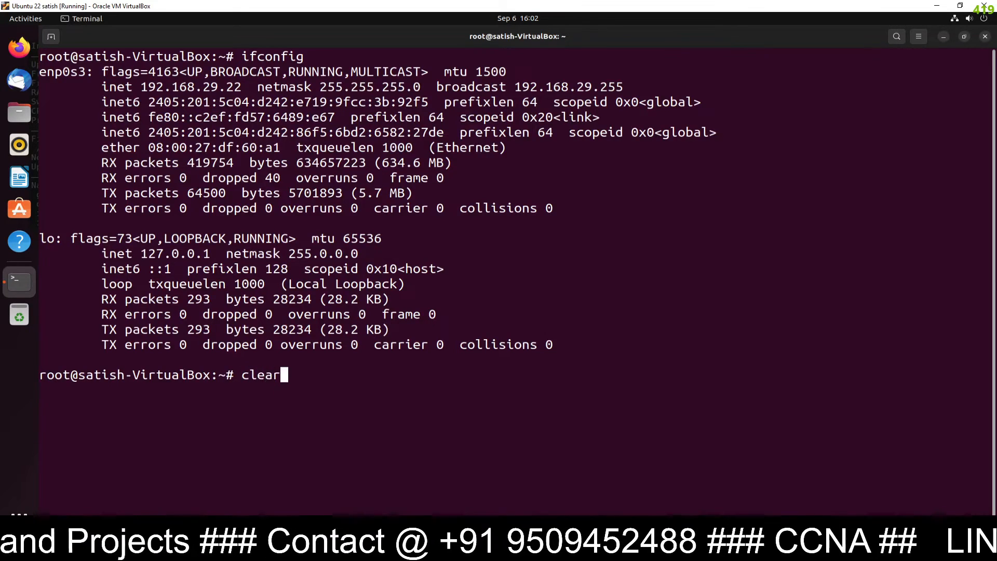
key("Return")
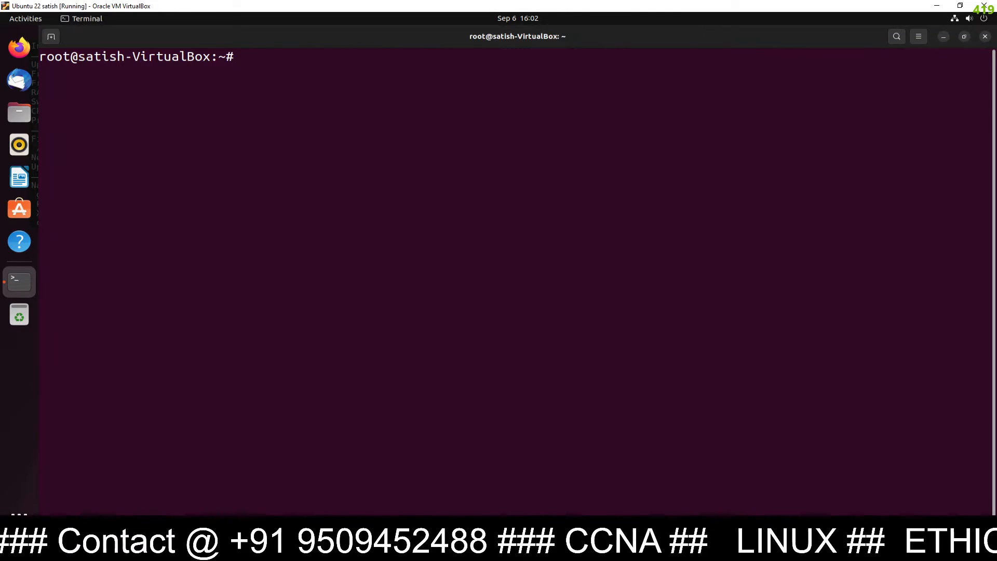
key("Return")
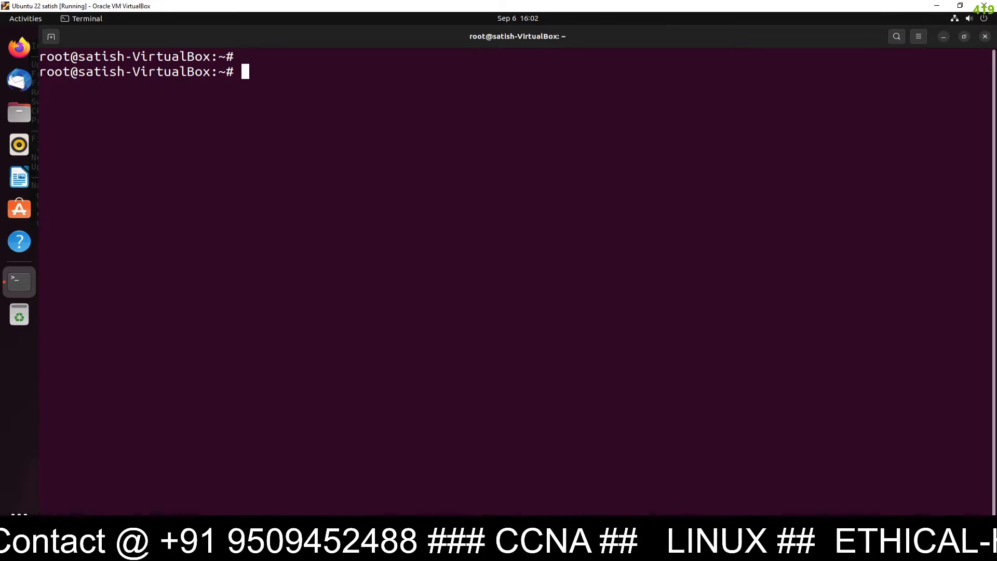
type("ubu")
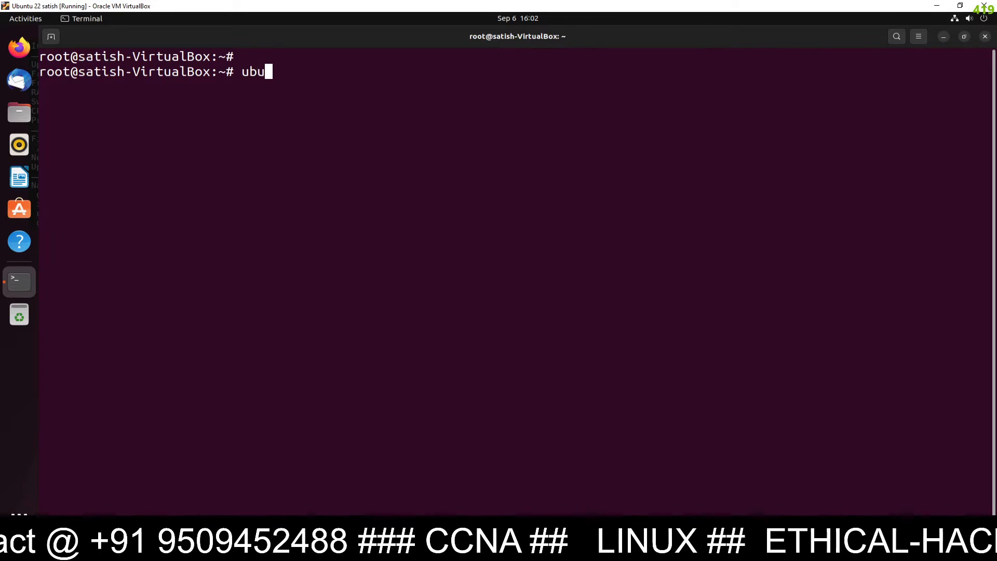
type("ntu-driv")
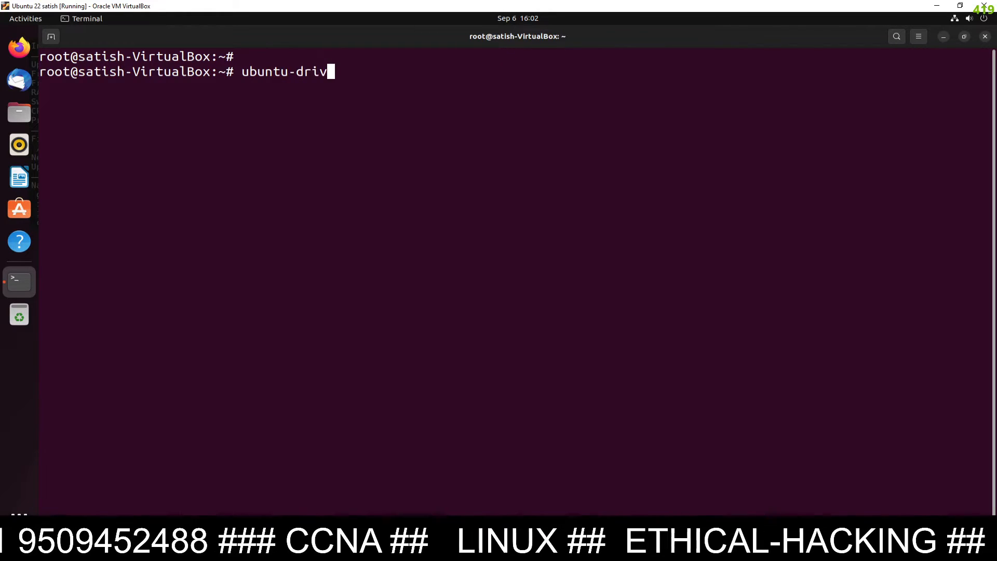
type("ers")
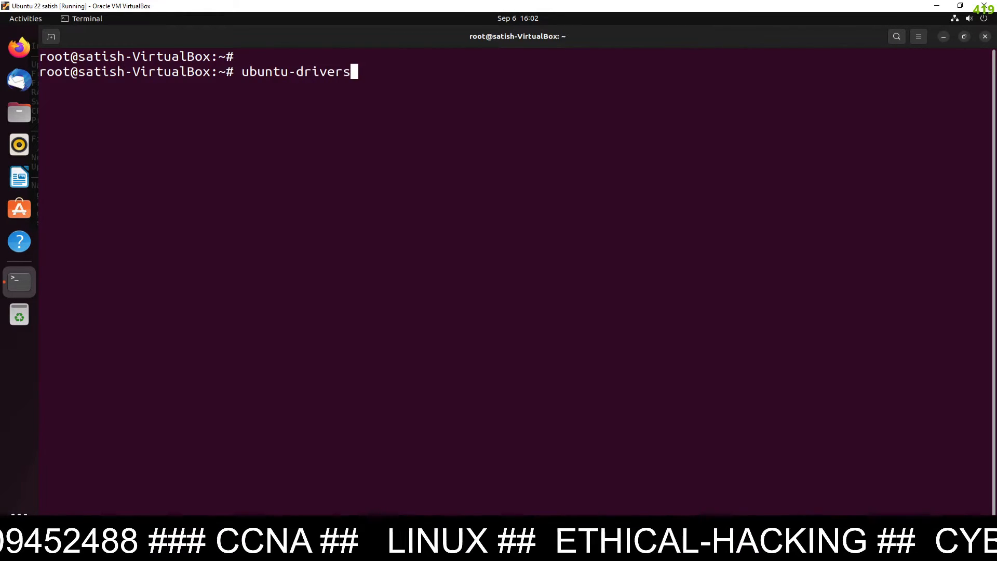
type(" devices")
key("Return")
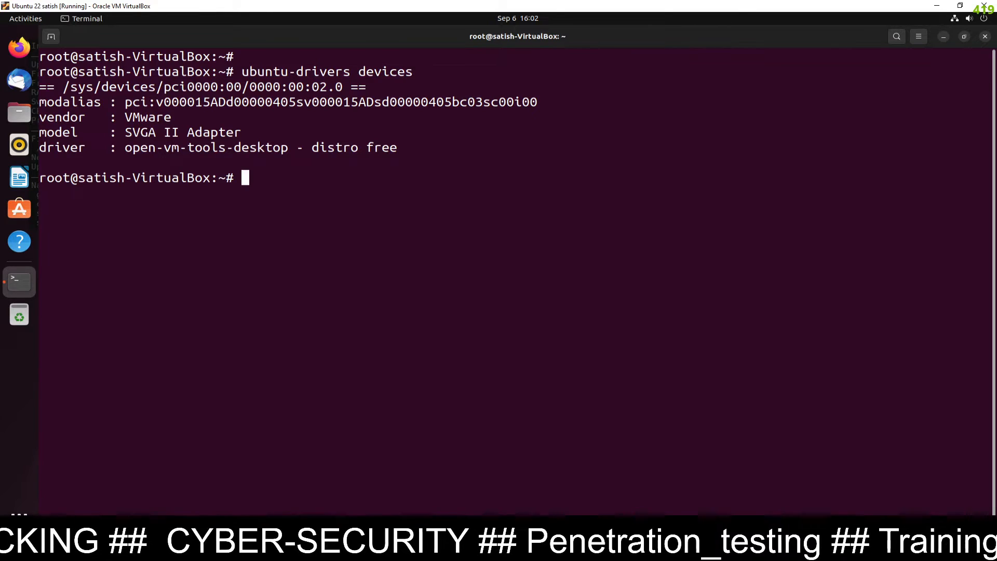
Run 'ubuntu-drivers autoinstall' to confirm all drivers are installed, then clear the terminal
key("Return")
type("ub")
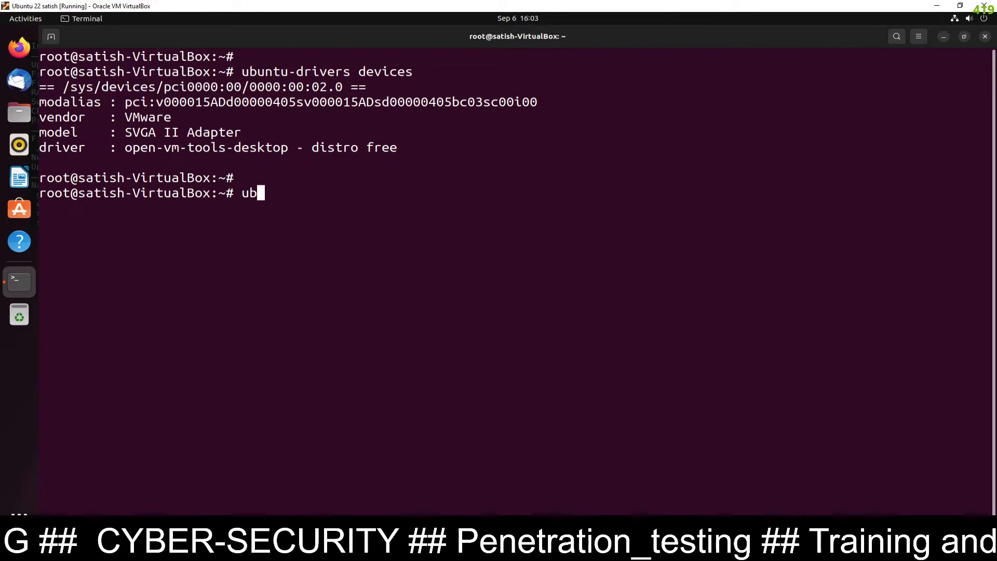
type("untu")
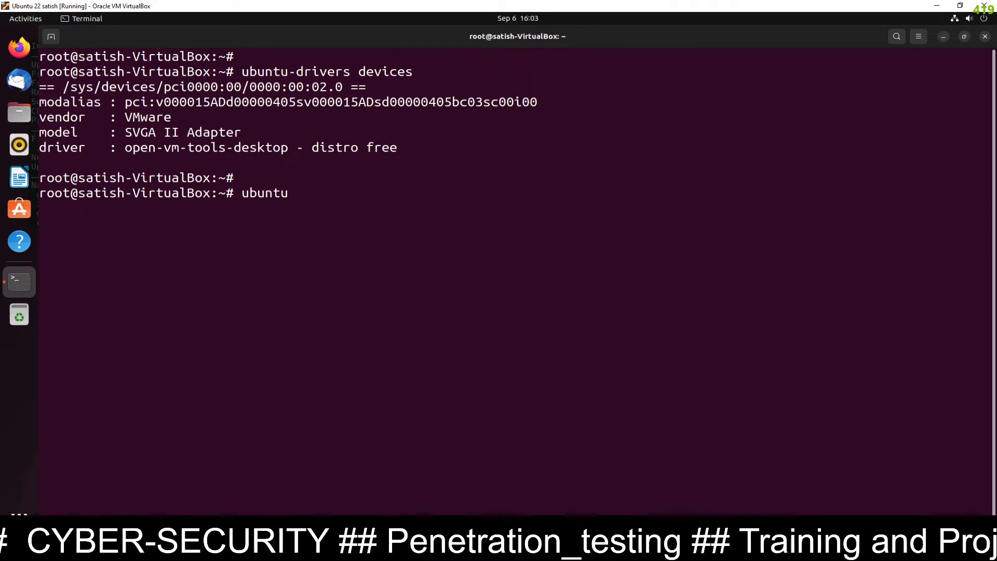
type("-drive")
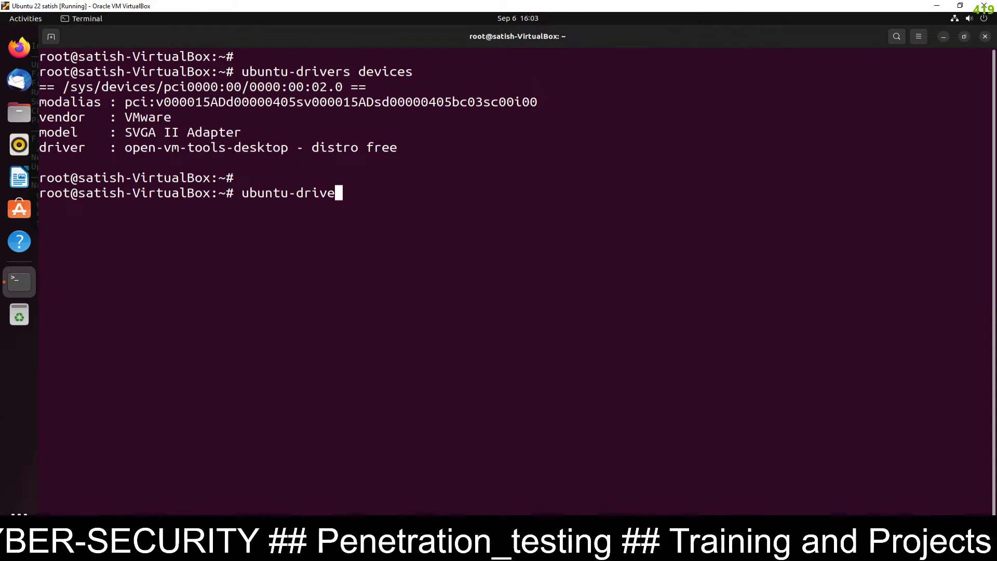
type("rs au")
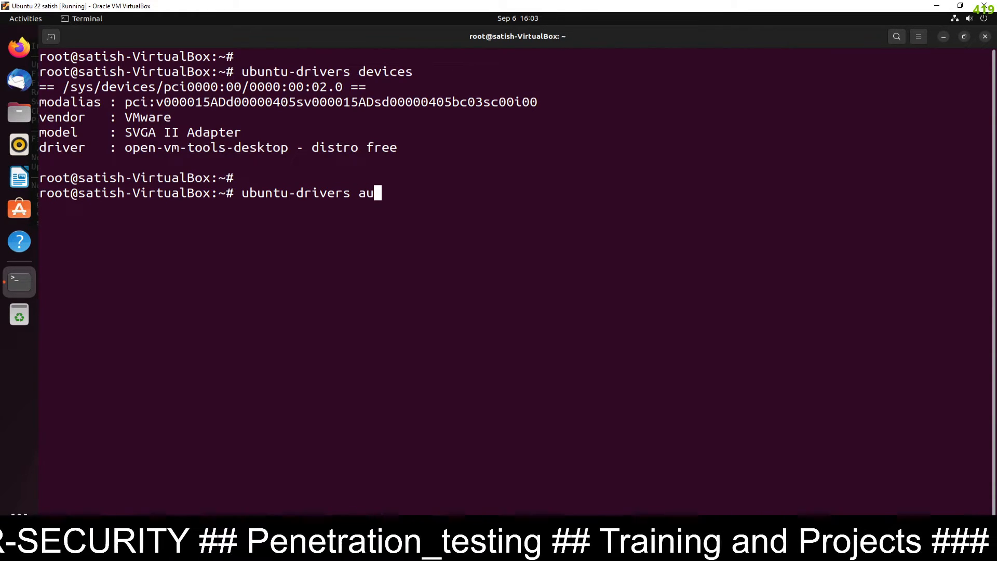
type("toinstall")
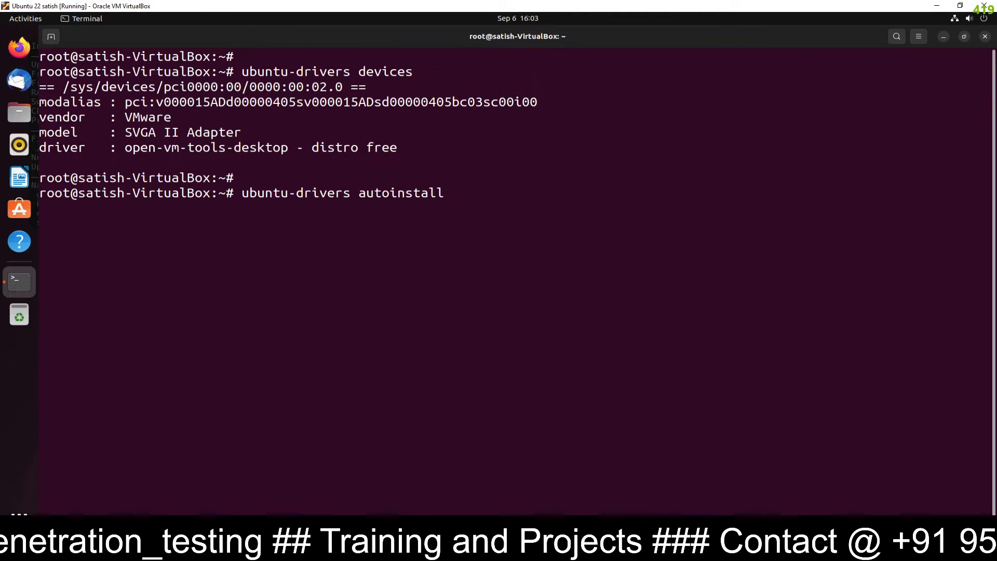
key("Return")
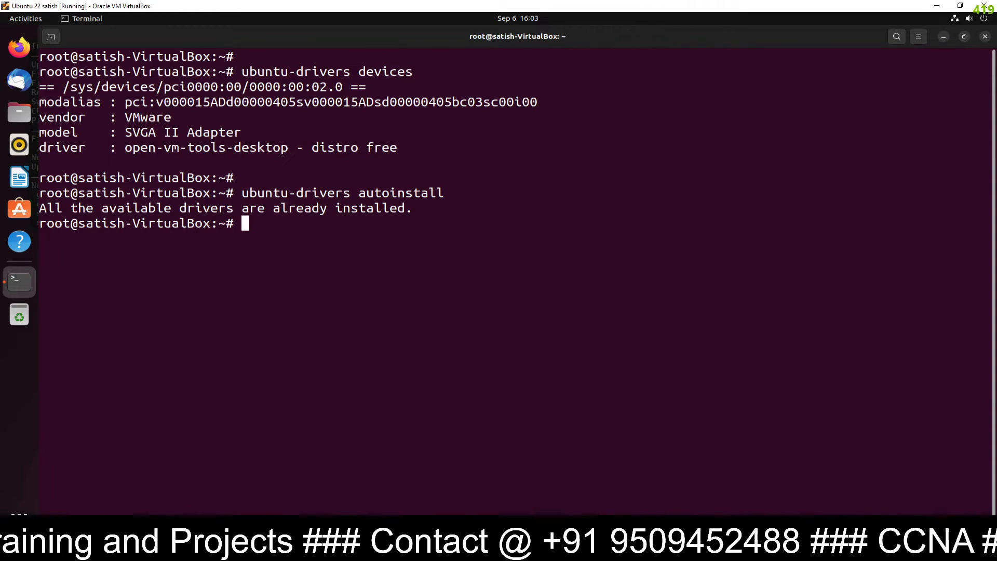
type("clear")
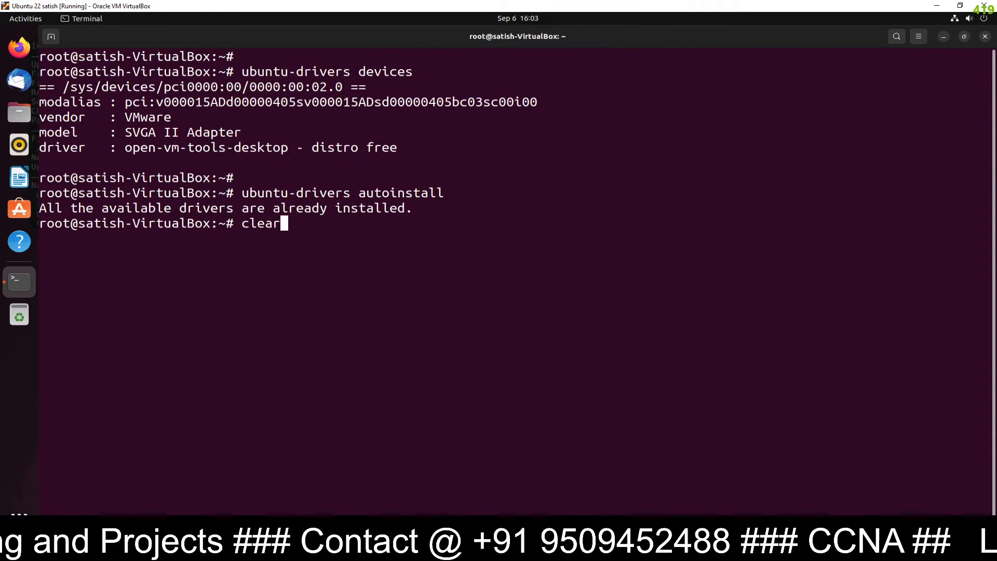
key("Return")
key("Return")
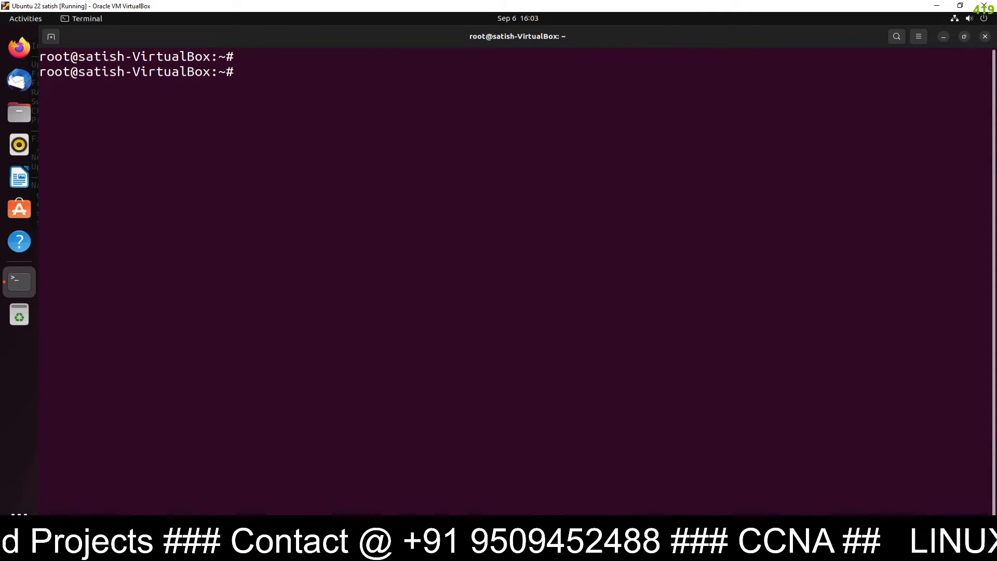